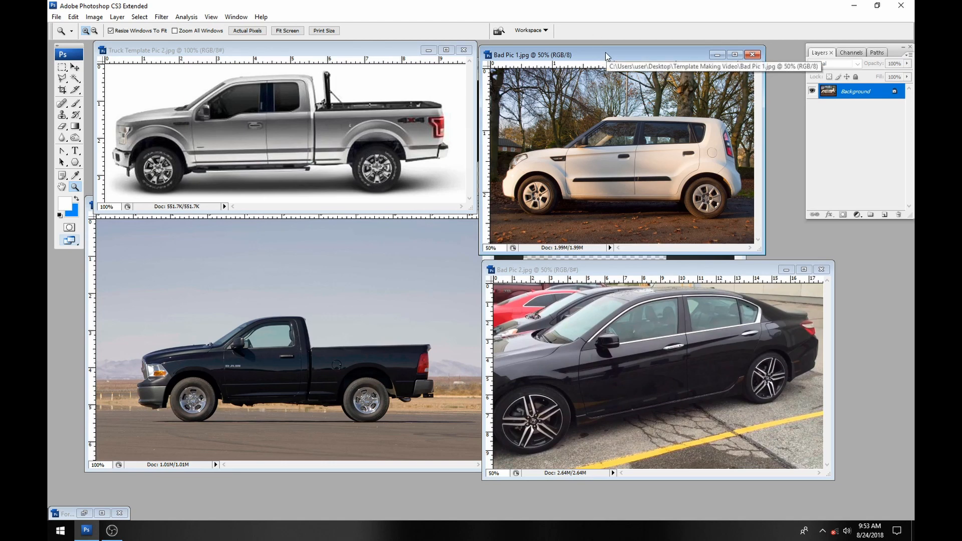
# - Close the Bad Pic 2, Bad Pic 1, Truck Template Pic 2 and Truck Template Pic images
pyautogui.moveTo(603, 52); pyautogui.dragTo(601, 51)
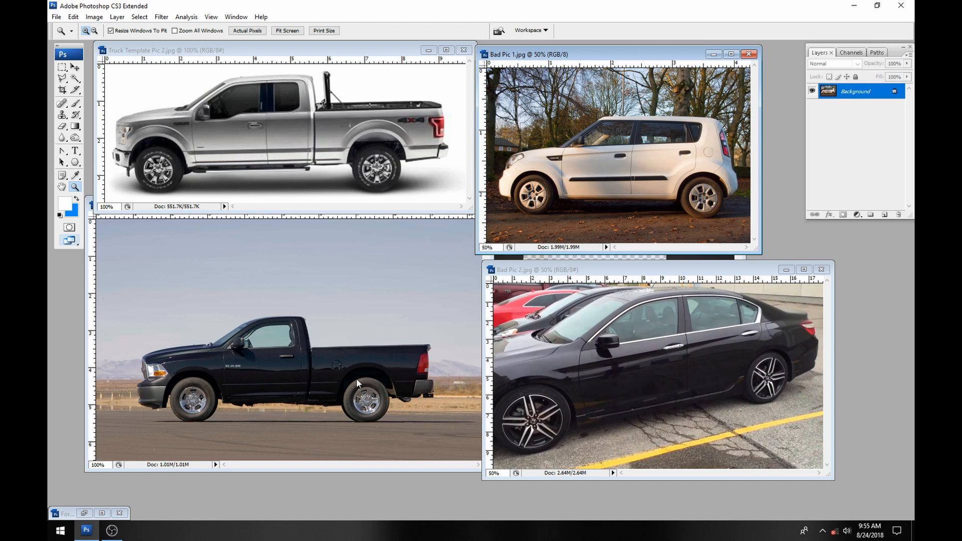
pyautogui.click(822, 270)
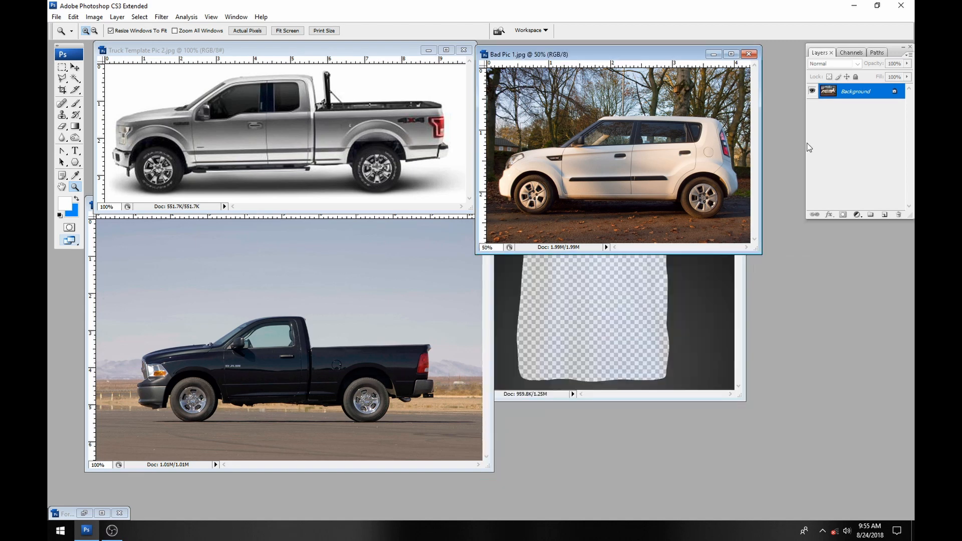
pyautogui.click(748, 54)
pyautogui.click(463, 50)
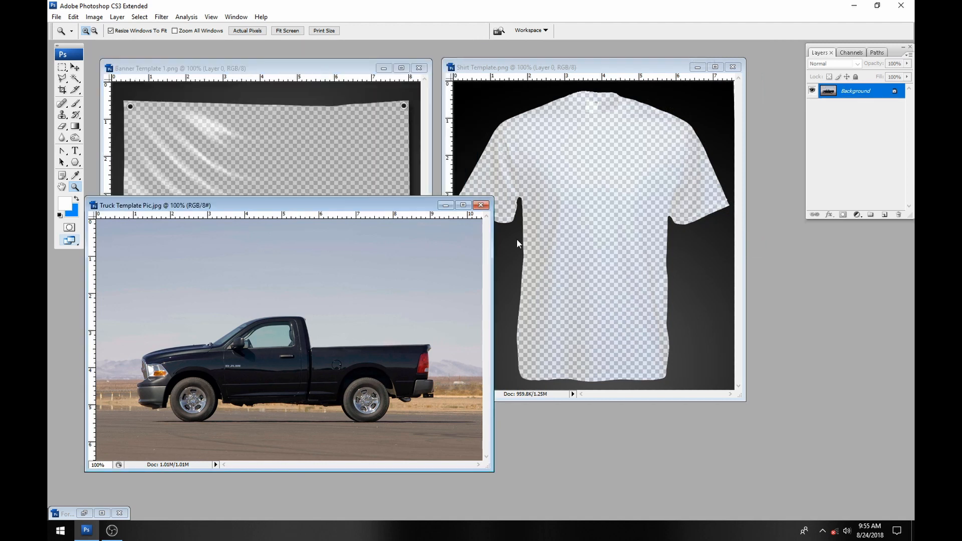
pyautogui.click(480, 205)
# - In Banner Template 1.png, add a new layer beneath the banner layer and fill it with the blue background color
pyautogui.moveTo(584, 66)
pyautogui.mouseDown()
pyautogui.moveTo(596, 53)
pyautogui.moveTo(588, 58)
pyautogui.mouseUp()
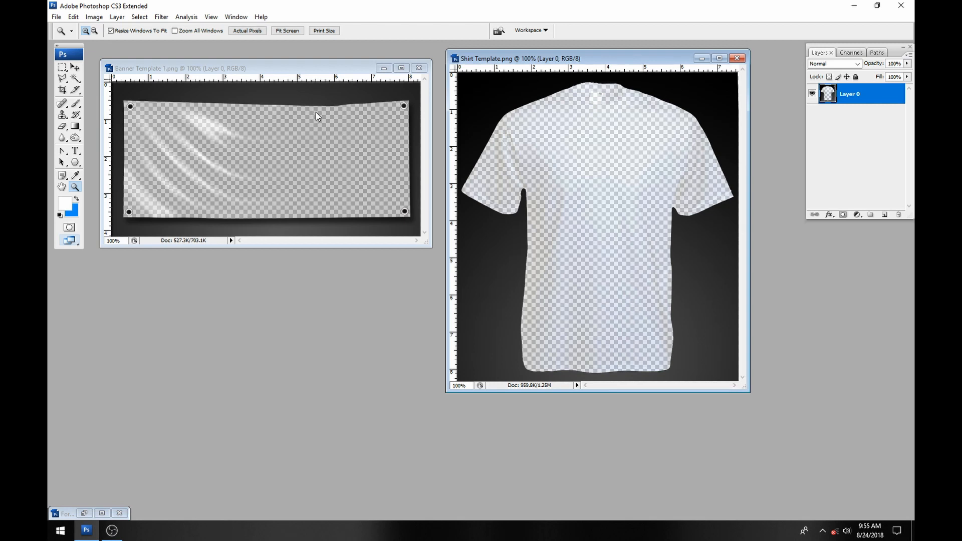
pyautogui.moveTo(337, 68); pyautogui.dragTo(335, 74)
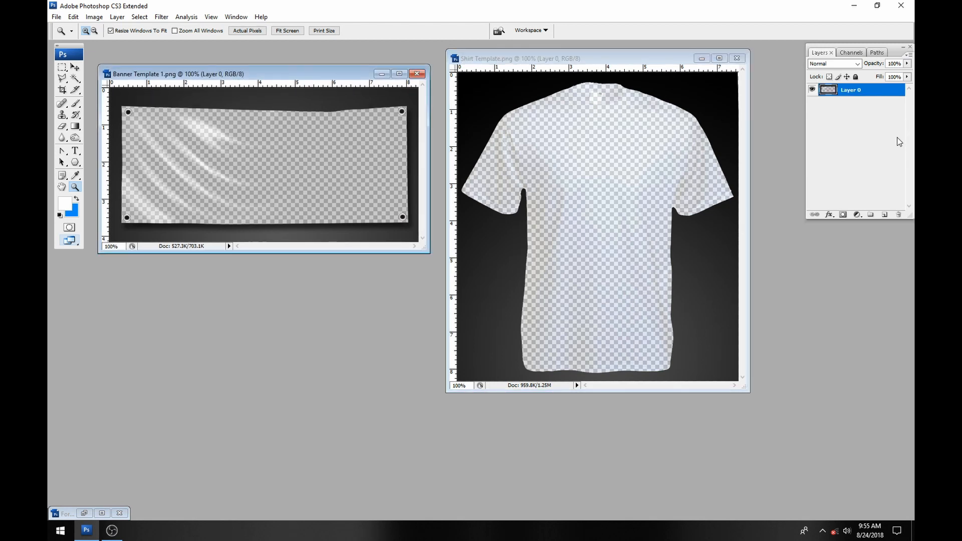
pyautogui.click(884, 214)
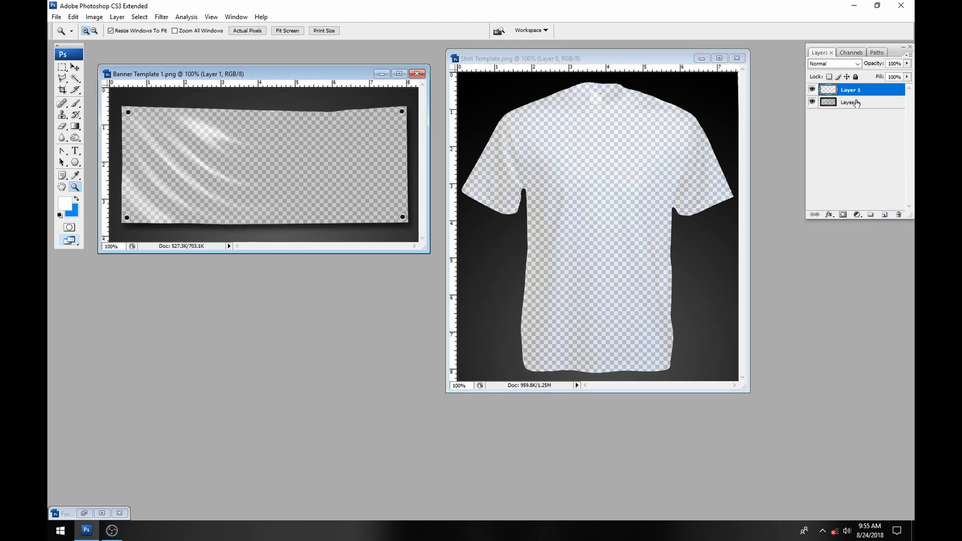
pyautogui.hotkey('ctrl', 'z')
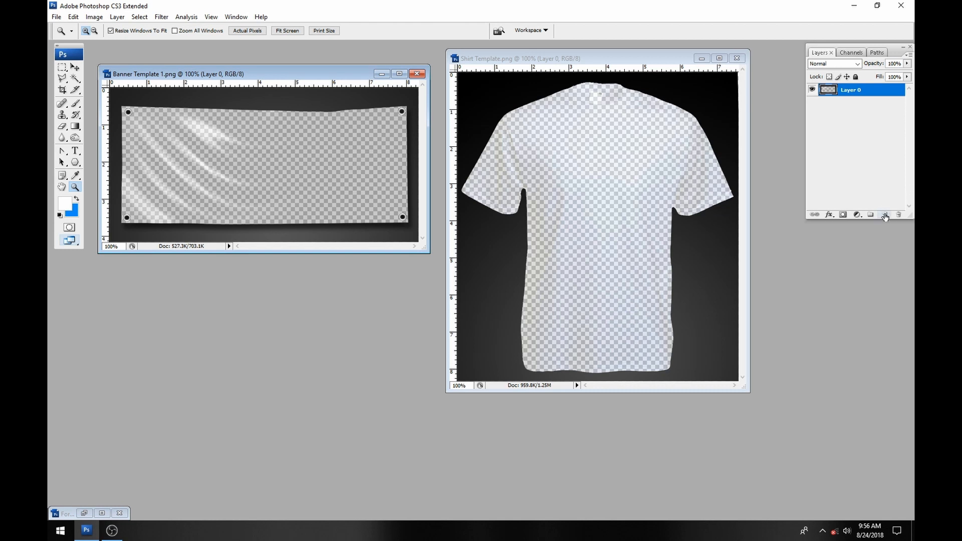
pyautogui.click(884, 214)
pyautogui.moveTo(878, 91); pyautogui.dragTo(878, 108)
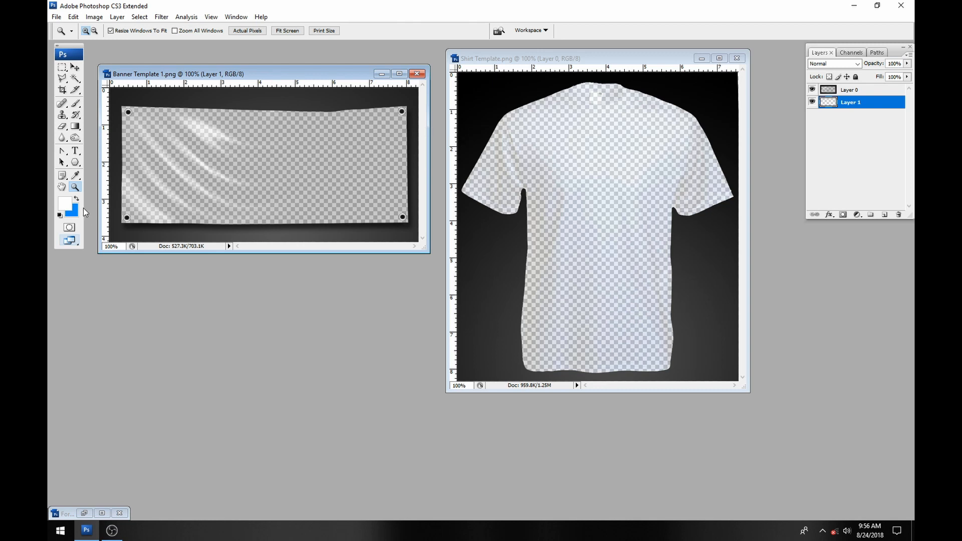
pyautogui.hotkey('ctrl', 'BackSpace')
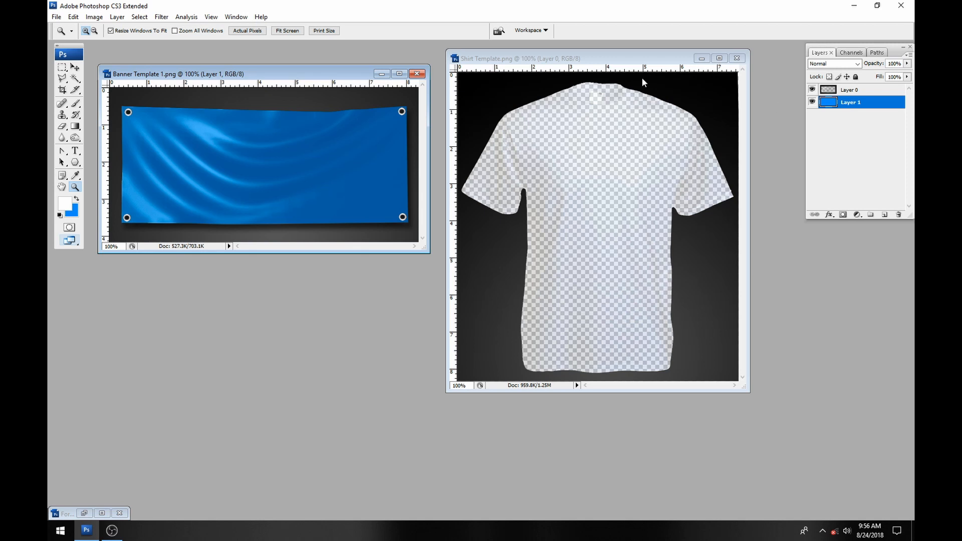
# - In Shirt Template.png, add a new layer beneath the shirt layer and fill it with the blue background color
pyautogui.click(669, 56)
pyautogui.click(858, 109)
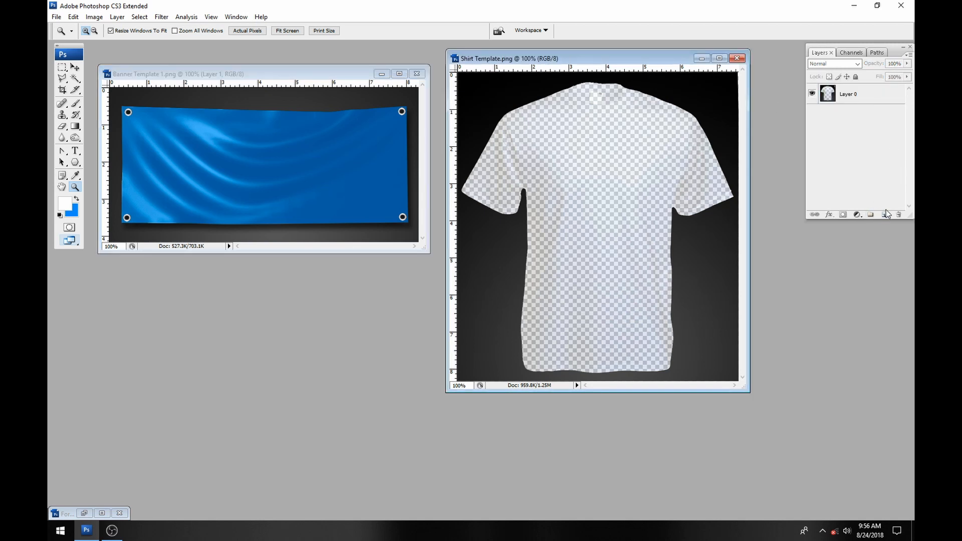
pyautogui.click(883, 215)
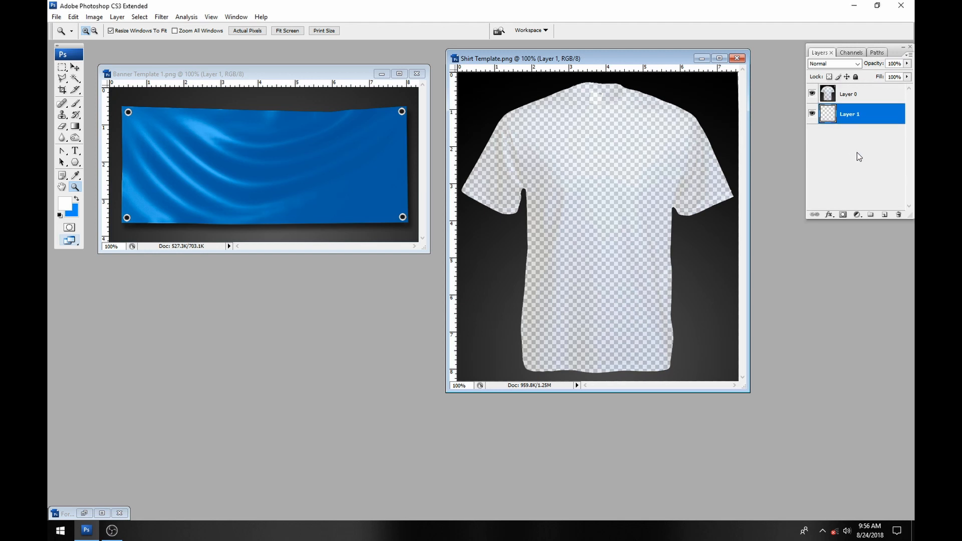
pyautogui.hotkey('ctrl', 'BackSpace')
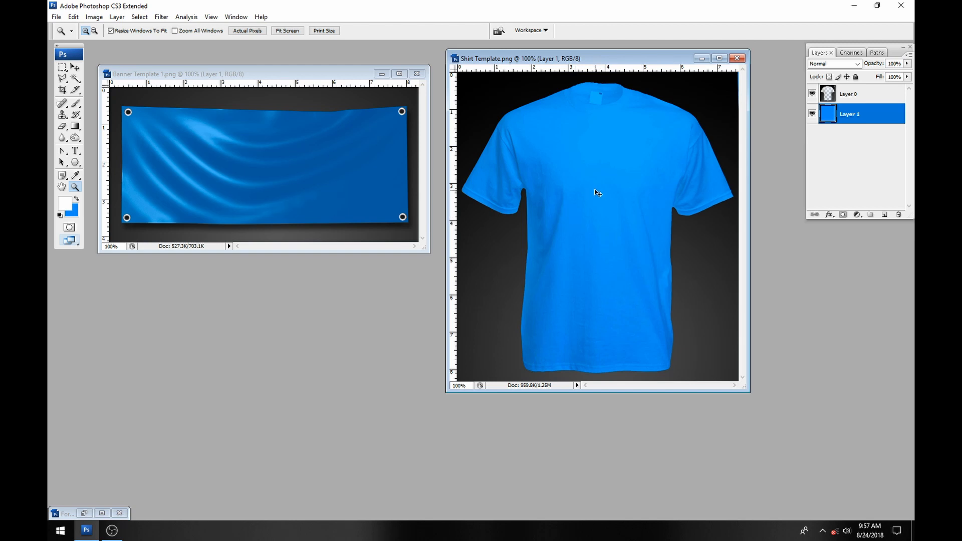
# - Close Shirt Template.png and Banner Template 1.png without saving their changes
pyautogui.hotkey('ctrl', 'w')
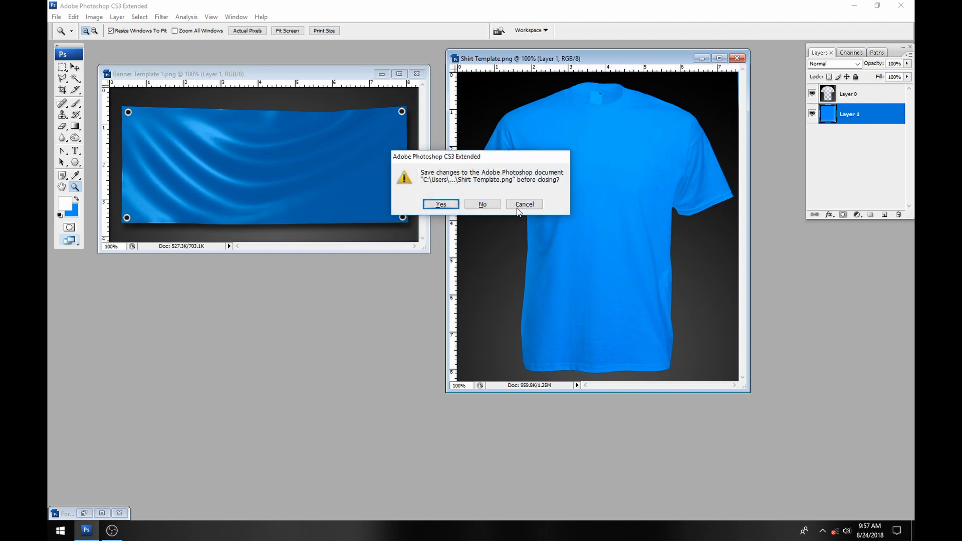
pyautogui.click(491, 204)
pyautogui.hotkey('ctrl', 'w')
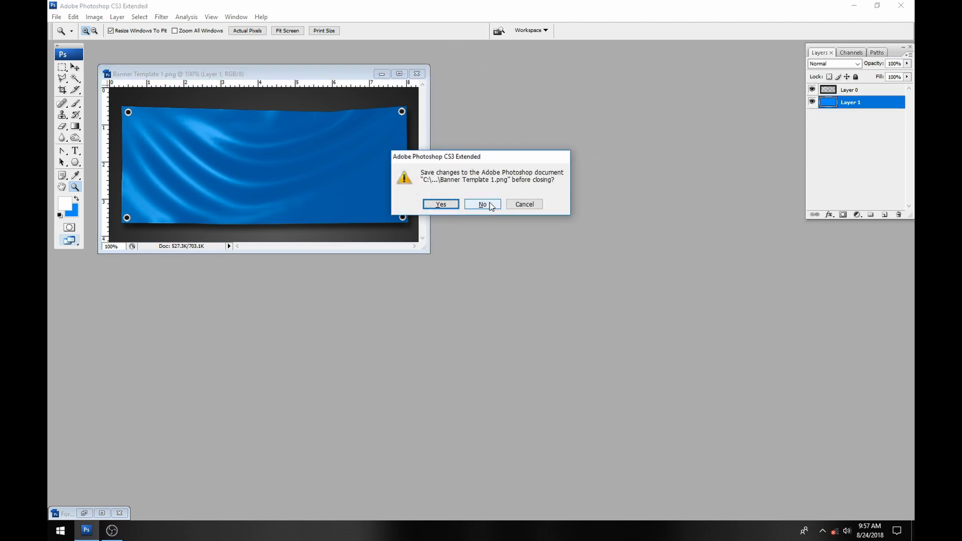
pyautogui.click(490, 204)
# - Bring up the minimized Ford Truck Template.jpg and place it in a floating document window
pyautogui.click(102, 513)
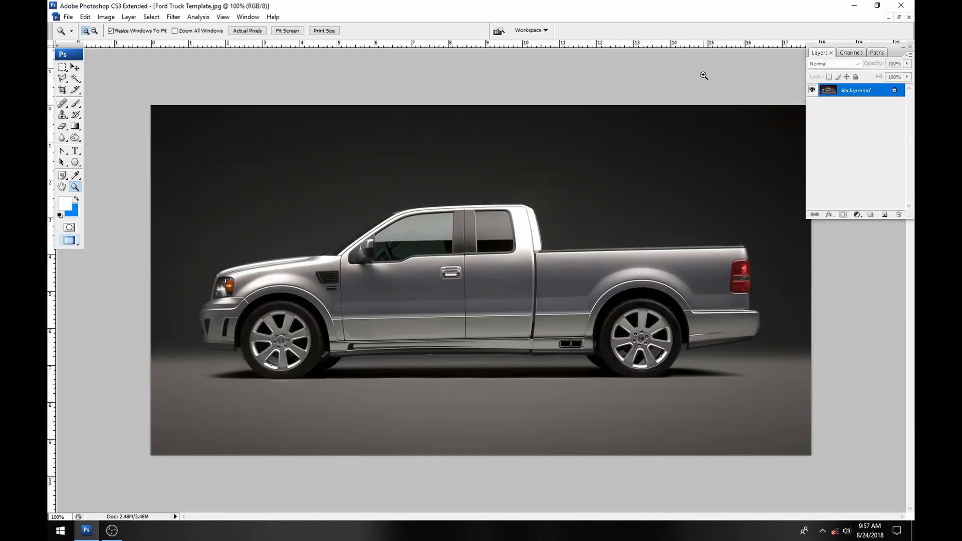
pyautogui.click(896, 18)
pyautogui.moveTo(559, 54); pyautogui.dragTo(562, 64)
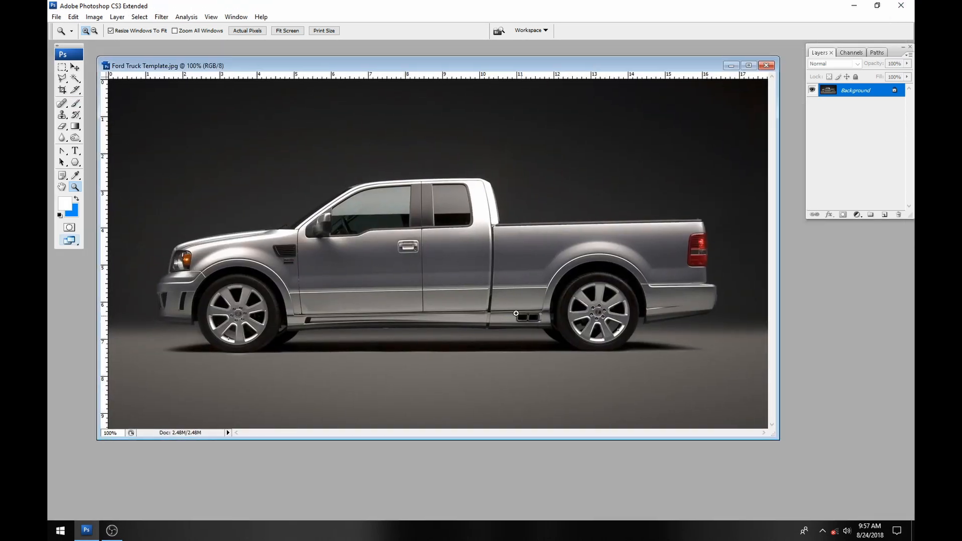
# - Draw a crop frame over the whole truck photo and narrow its sides to just outside the front and rear bumpers
pyautogui.press('alt')
pyautogui.keyDown('alt'); pyautogui.click(423, 275); pyautogui.keyUp('alt')
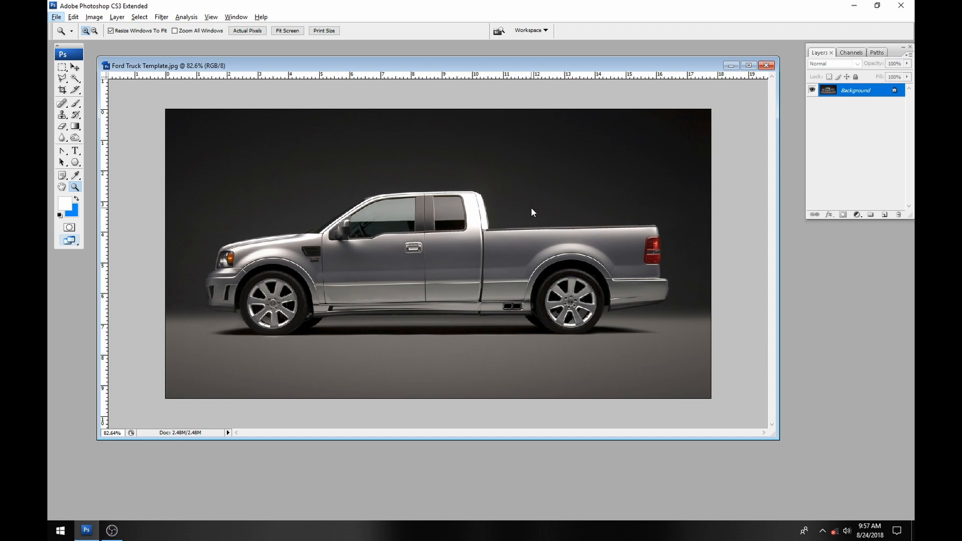
pyautogui.press('alt')
pyautogui.click(62, 90)
pyautogui.moveTo(335, 317); pyautogui.dragTo(710, 399)
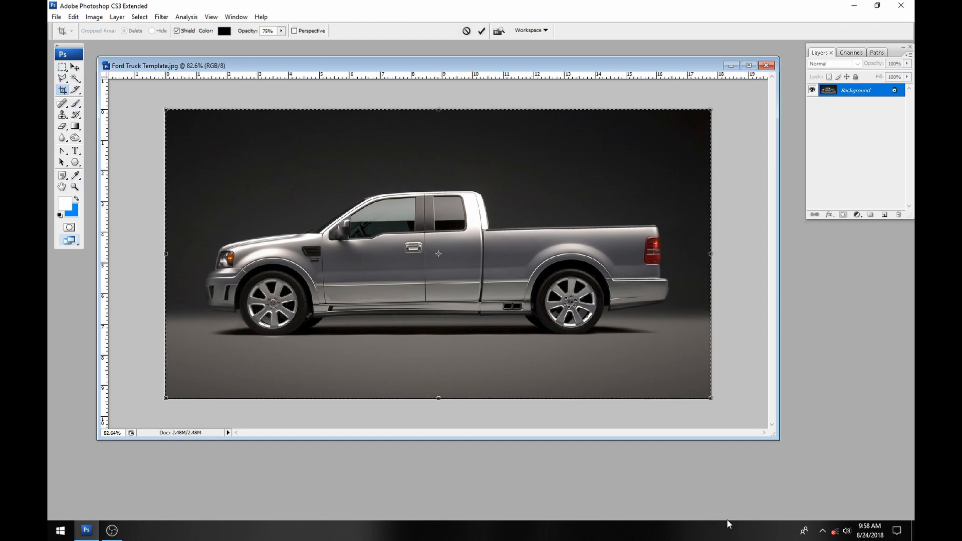
pyautogui.moveTo(711, 253); pyautogui.dragTo(671, 263)
pyautogui.moveTo(161, 255); pyautogui.dragTo(201, 260)
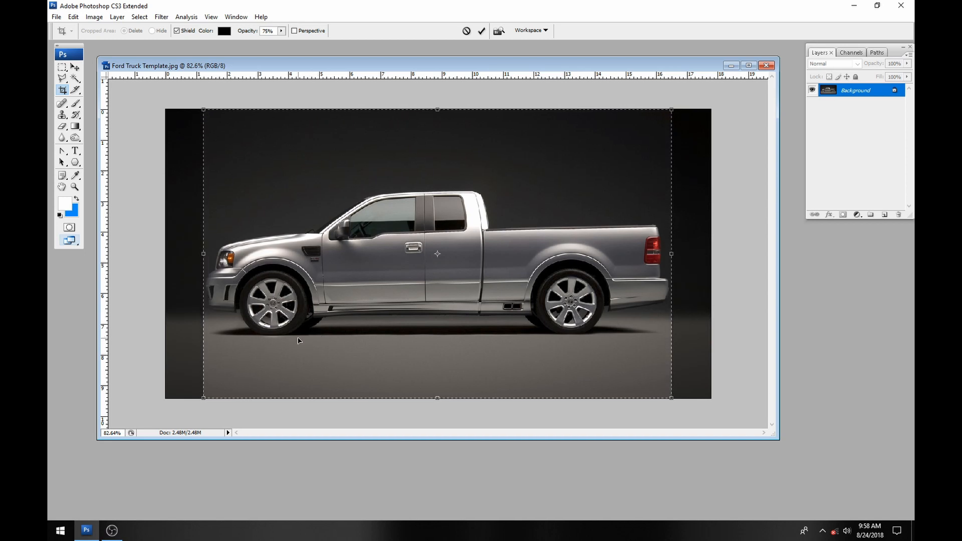
# - Extend the crop frame beyond the photo above and below the truck, and apply the crop
pyautogui.moveTo(437, 109); pyautogui.dragTo(438, 190)
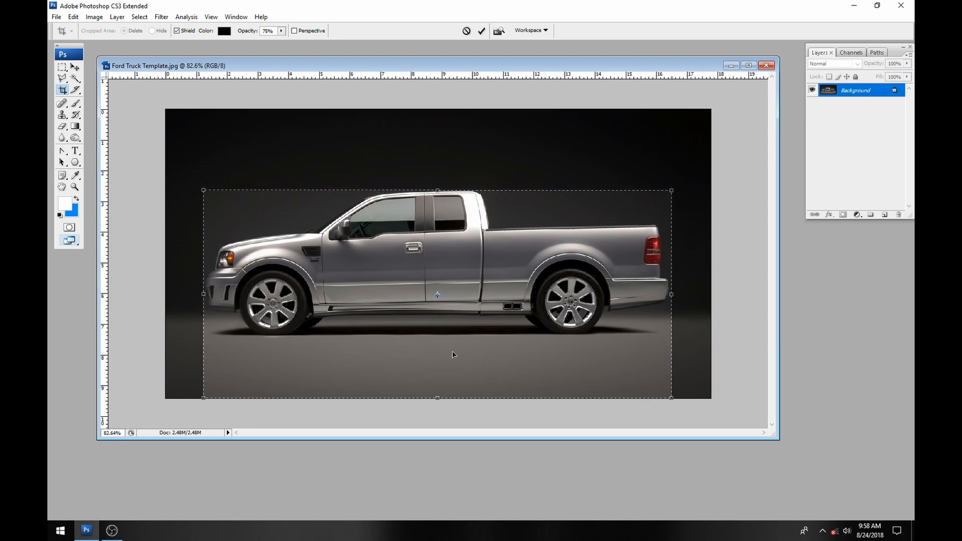
pyautogui.moveTo(437, 397); pyautogui.dragTo(436, 336)
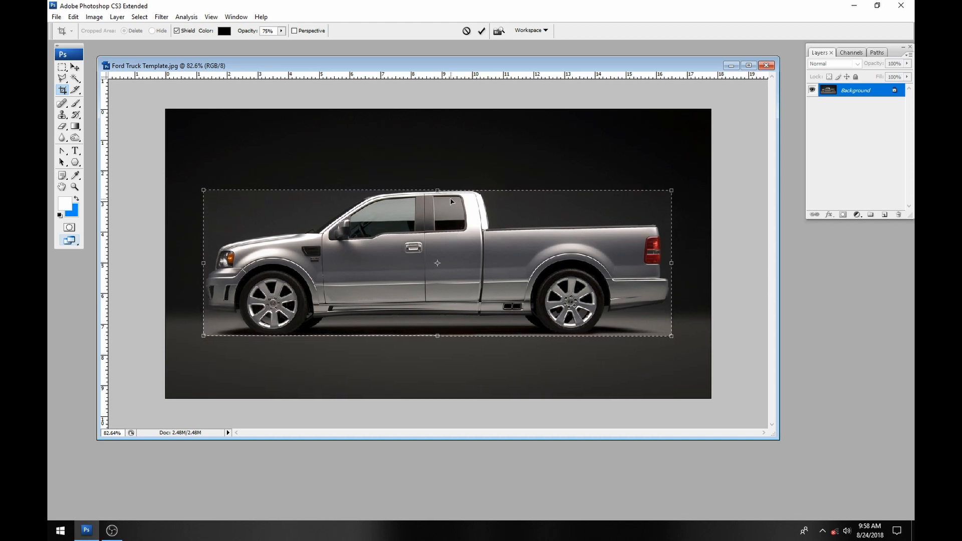
pyautogui.moveTo(437, 190); pyautogui.dragTo(442, 61)
pyautogui.click(482, 31)
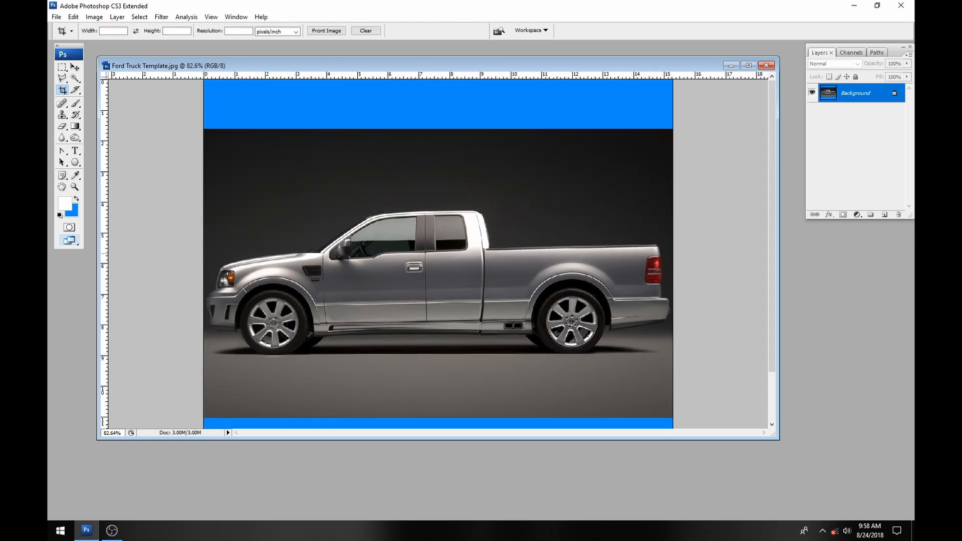
pyautogui.scroll(-2, 466, 155)
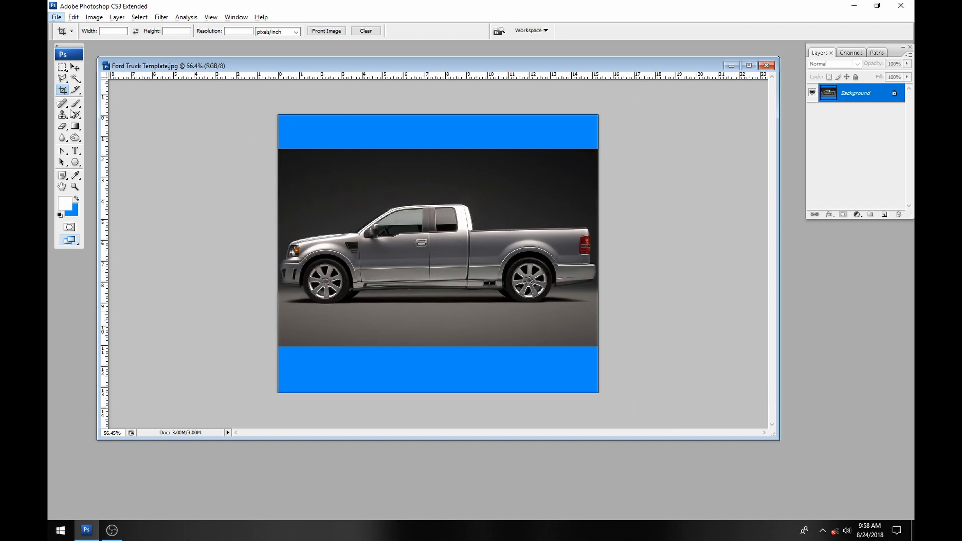
# - Convert the locked Background into a regular layer with the default name and duplicate it within the same document
pyautogui.doubleClick(872, 96)
pyautogui.click(566, 170)
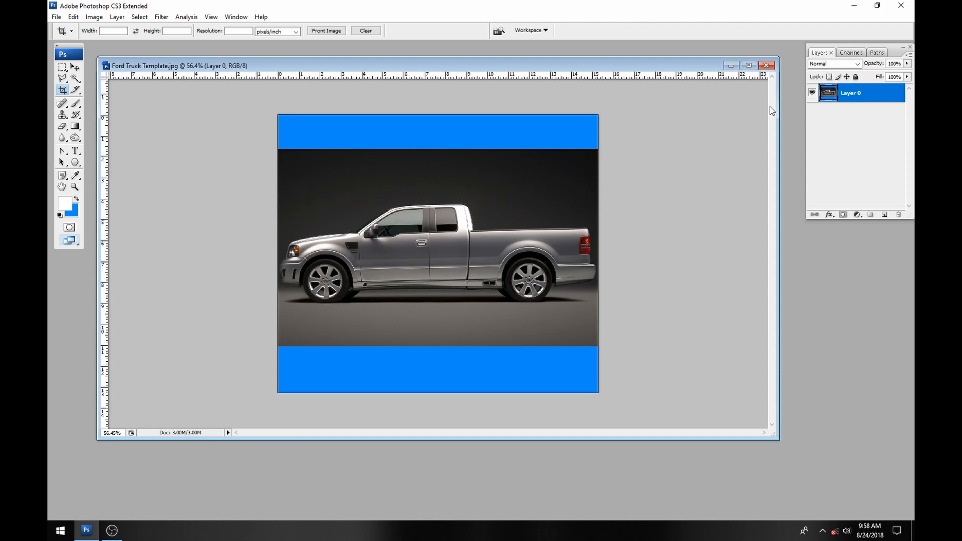
pyautogui.rightClick(858, 94)
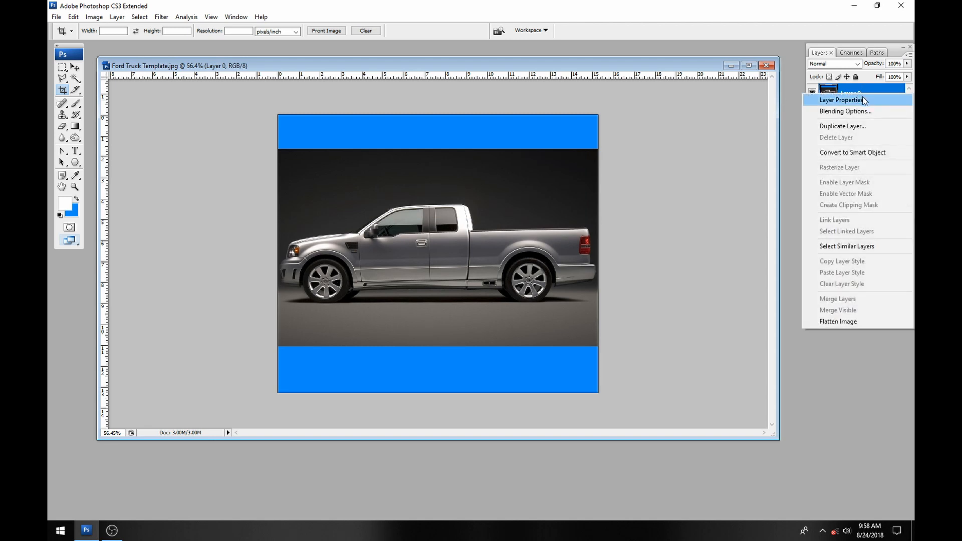
pyautogui.click(855, 126)
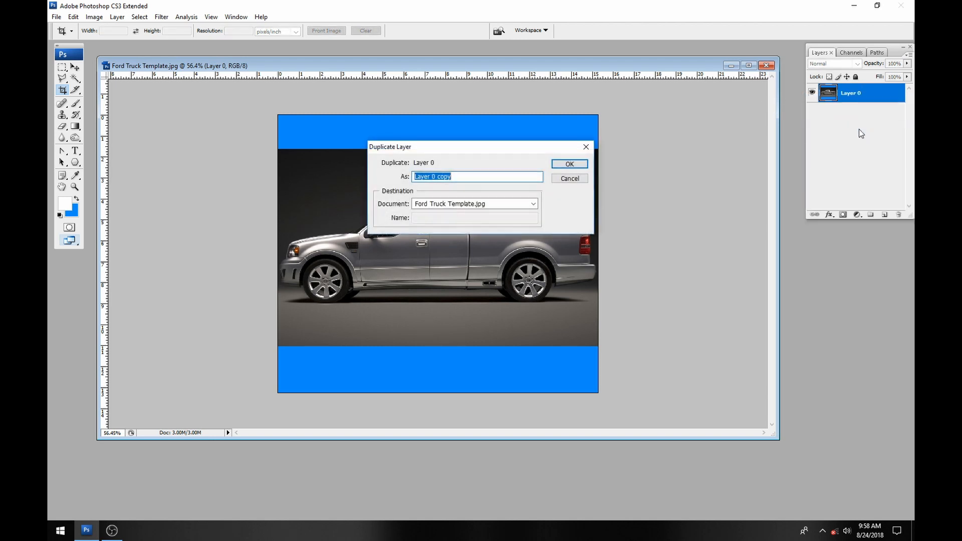
pyautogui.click(561, 165)
# - Hide the original truck layer beneath its duplicate
pyautogui.click(812, 112)
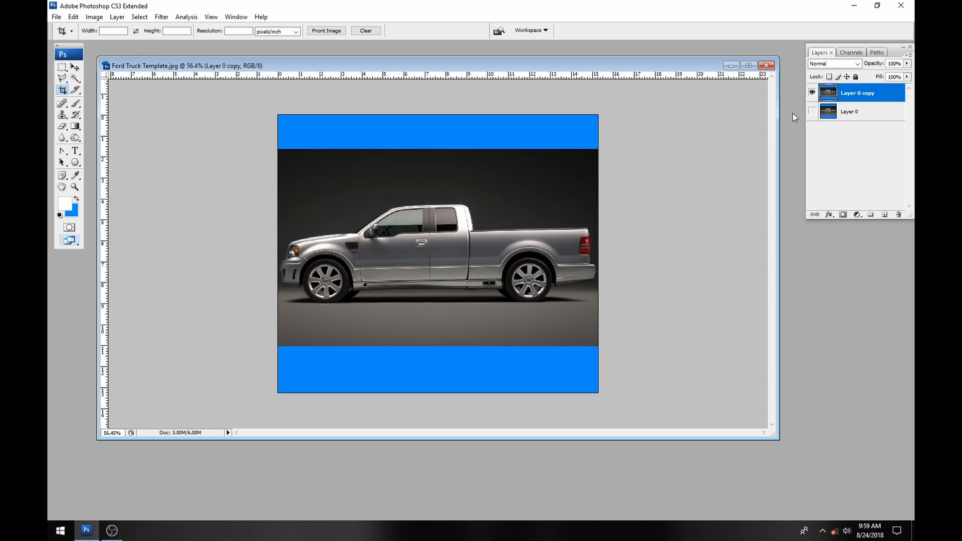
pyautogui.click(812, 111)
pyautogui.click(812, 111)
# - Add a new layer between the two truck layers and fill it with red (ff0000) as the background color
pyautogui.click(847, 112)
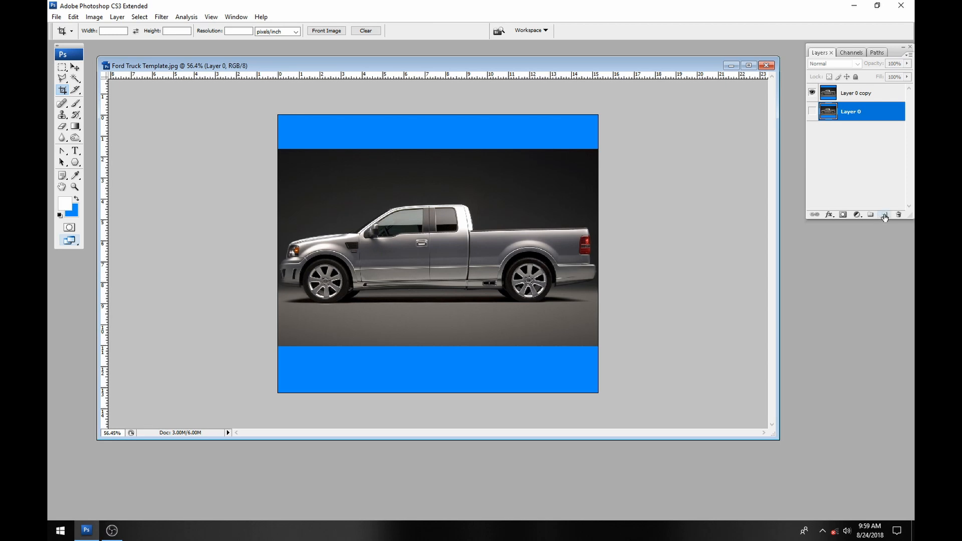
pyautogui.click(884, 214)
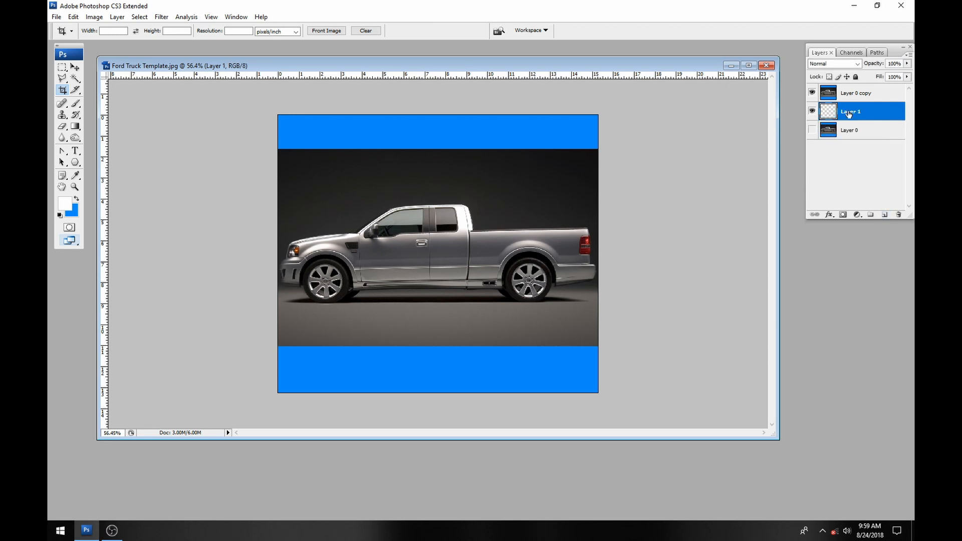
pyautogui.click(75, 213)
pyautogui.click(746, 291)
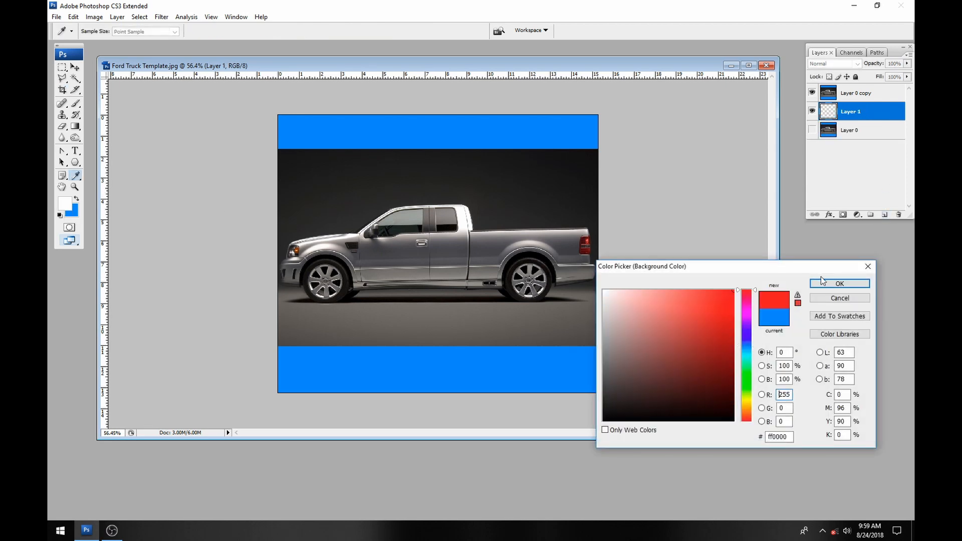
pyautogui.click(824, 283)
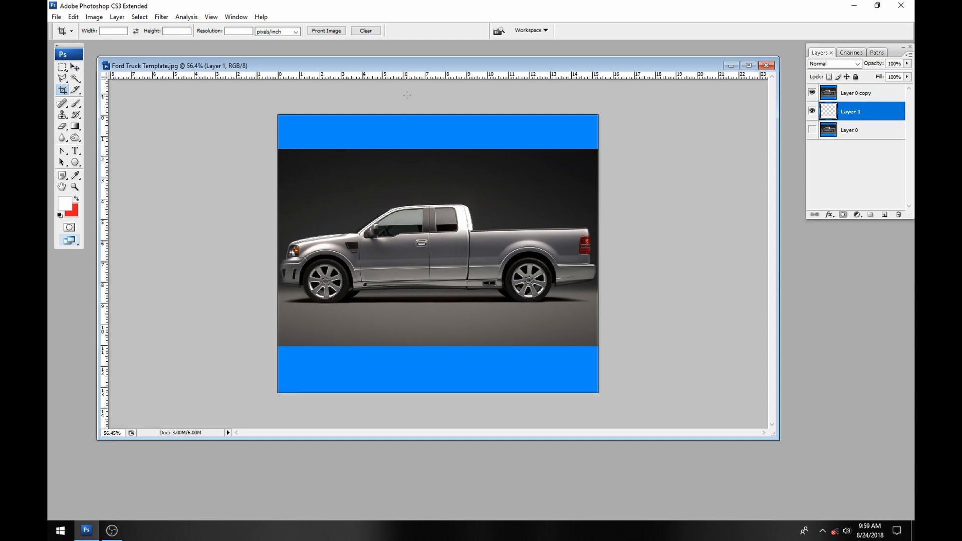
pyautogui.moveTo(407, 67); pyautogui.dragTo(405, 57)
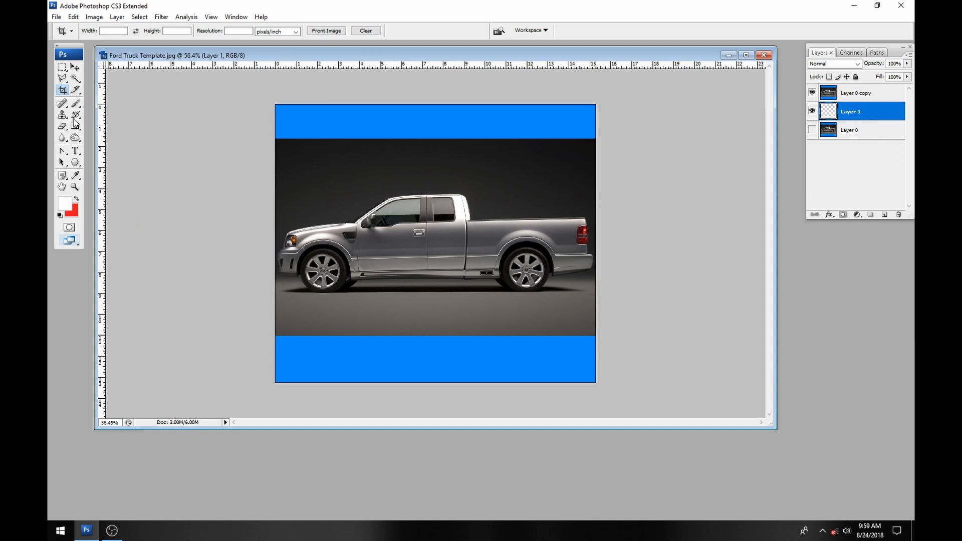
pyautogui.hotkey('ctrl', 'BackSpace')
# - On the duplicated truck layer, select the full-width rectangular area above the truck's roof and delete it
pyautogui.click(62, 67)
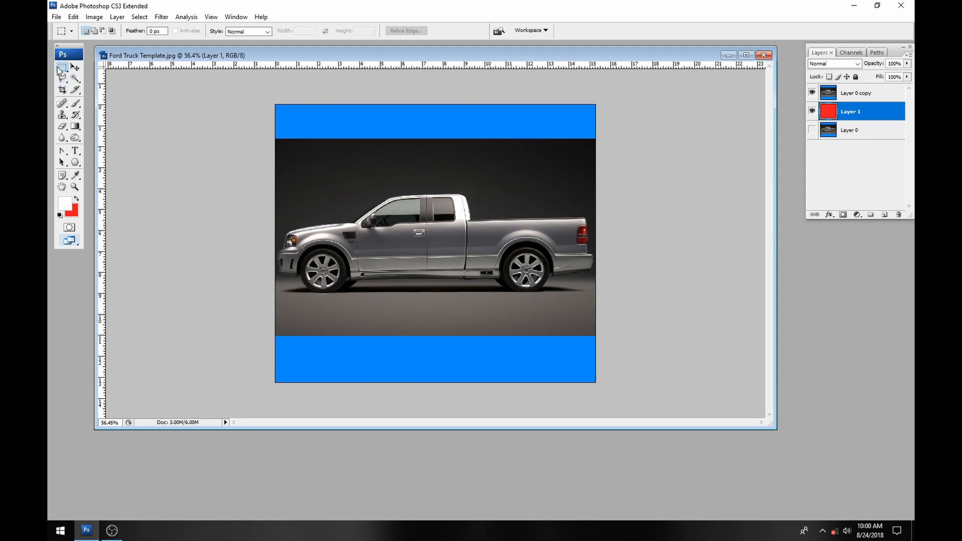
pyautogui.click(852, 93)
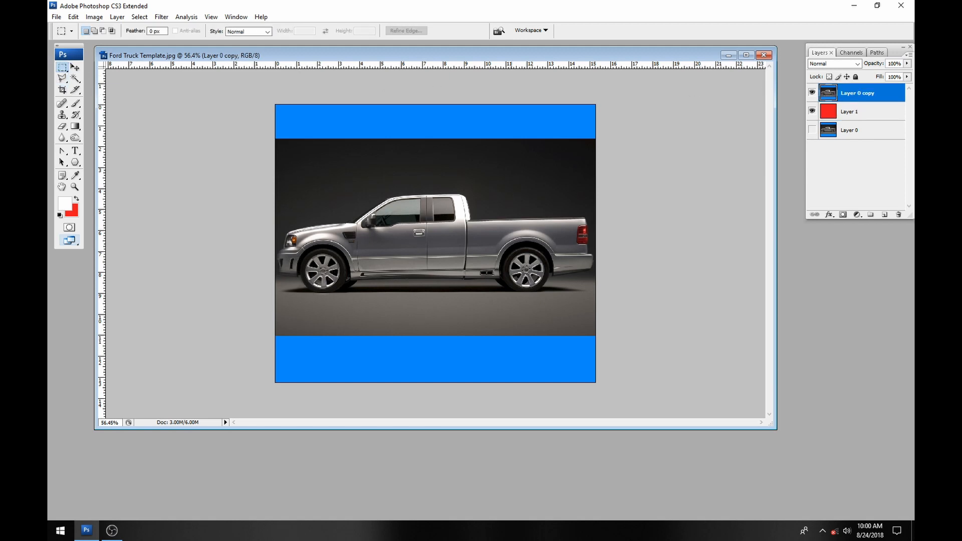
pyautogui.moveTo(662, 170); pyautogui.dragTo(675, 190)
pyautogui.press('Delete')
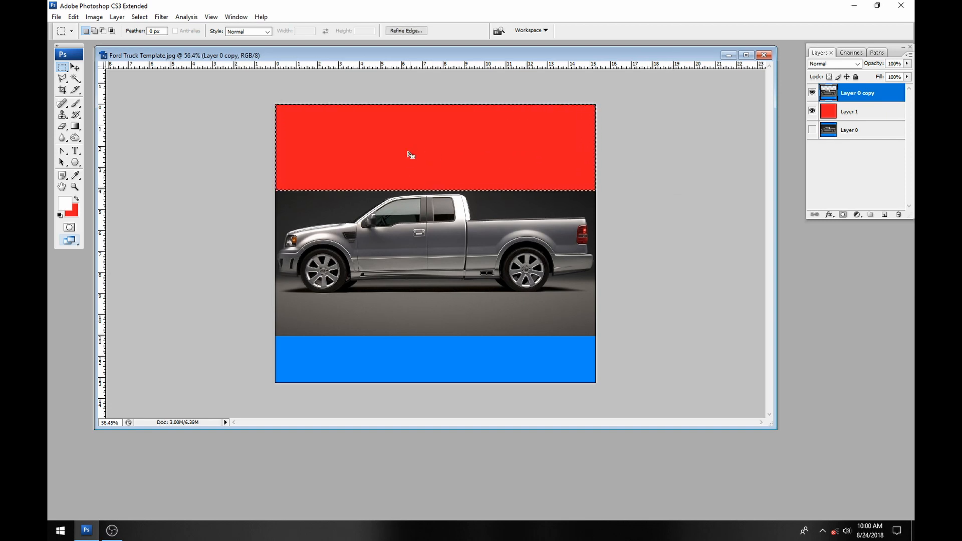
# - Delete the full-width area beneath the truck's wheels and the rectangular background area above the truck bed
pyautogui.moveTo(440, 157); pyautogui.dragTo(445, 343)
pyautogui.press('Delete')
pyautogui.moveTo(477, 128); pyautogui.dragTo(609, 213)
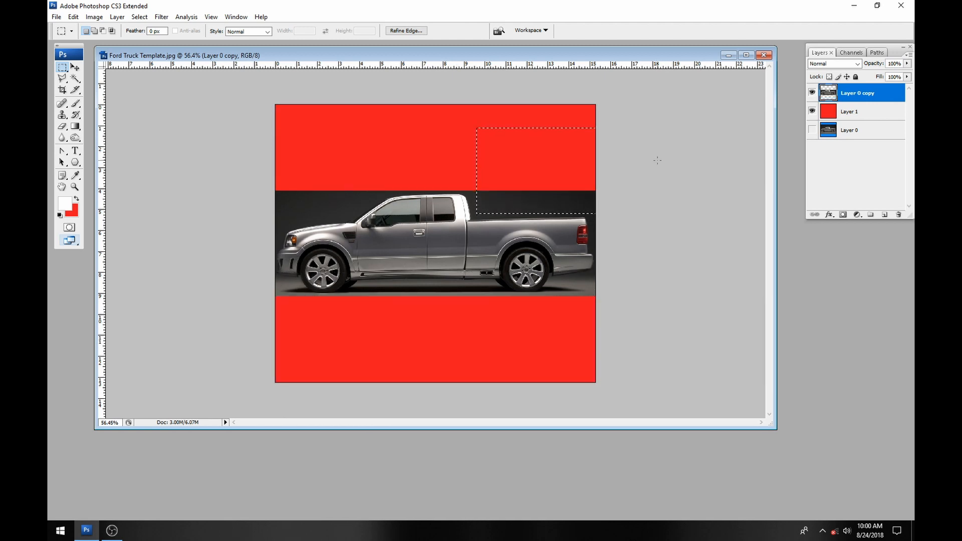
pyautogui.press('Delete')
# - Delete rectangular background areas above the hood and windshield on the duplicated truck layer, and clear the selection
pyautogui.moveTo(593, 196); pyautogui.dragTo(343, 207)
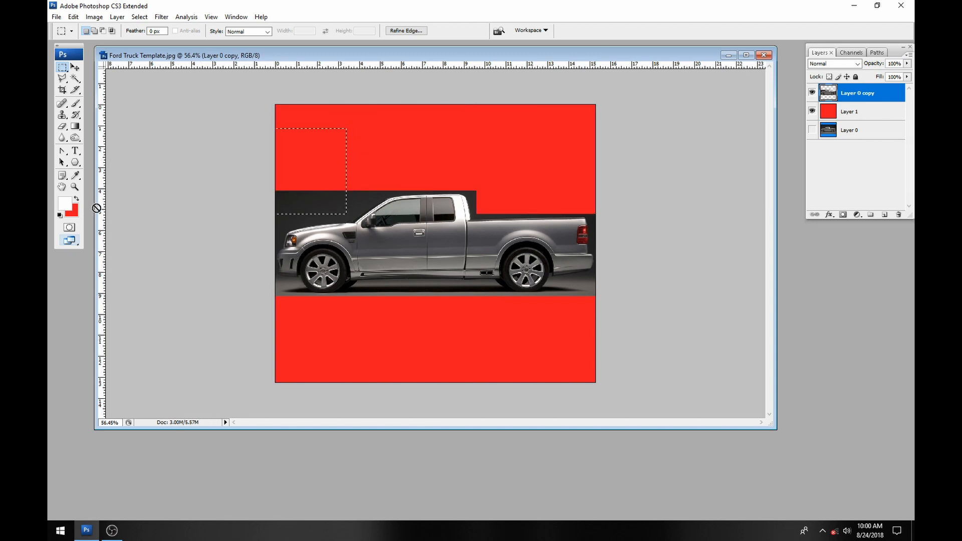
pyautogui.moveTo(99, 206); pyautogui.dragTo(104, 198)
pyautogui.press('Delete')
pyautogui.moveTo(320, 178); pyautogui.dragTo(339, 173)
pyautogui.press('Delete')
pyautogui.moveTo(325, 104)
pyautogui.mouseDown()
pyautogui.moveTo(509, 125)
pyautogui.moveTo(612, 155)
pyautogui.moveTo(646, 190)
pyautogui.mouseUp()
pyautogui.press('super')
pyautogui.press('Escape')
pyautogui.hotkey('ctrl', 'd')
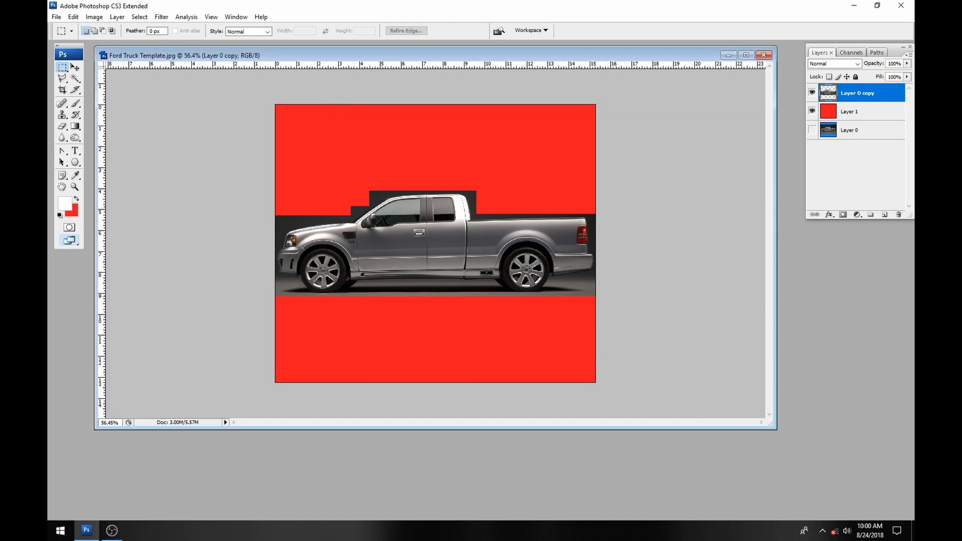
# - Switch the display to full screen mode with the menu bar and enlarge the truck in view
pyautogui.scroll(1, 265, 238)
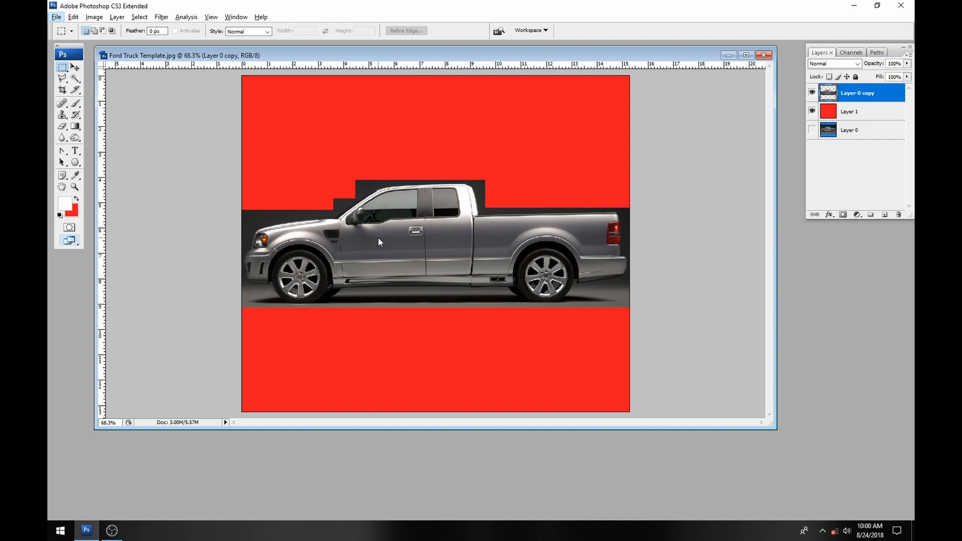
pyautogui.hotkey('alt', 'f')
pyautogui.press('Escape')
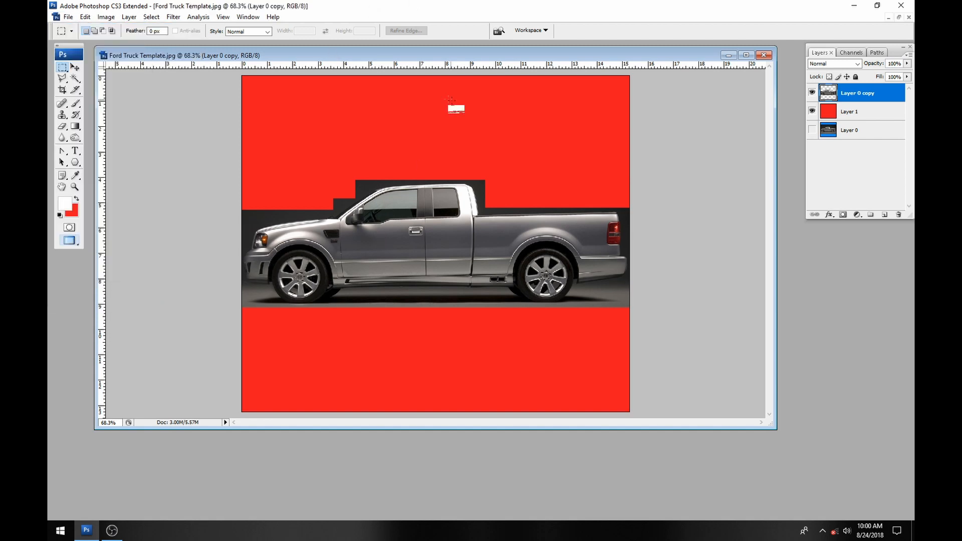
pyautogui.press('f')
pyautogui.press('f')
pyautogui.scroll(2, 441, 298)
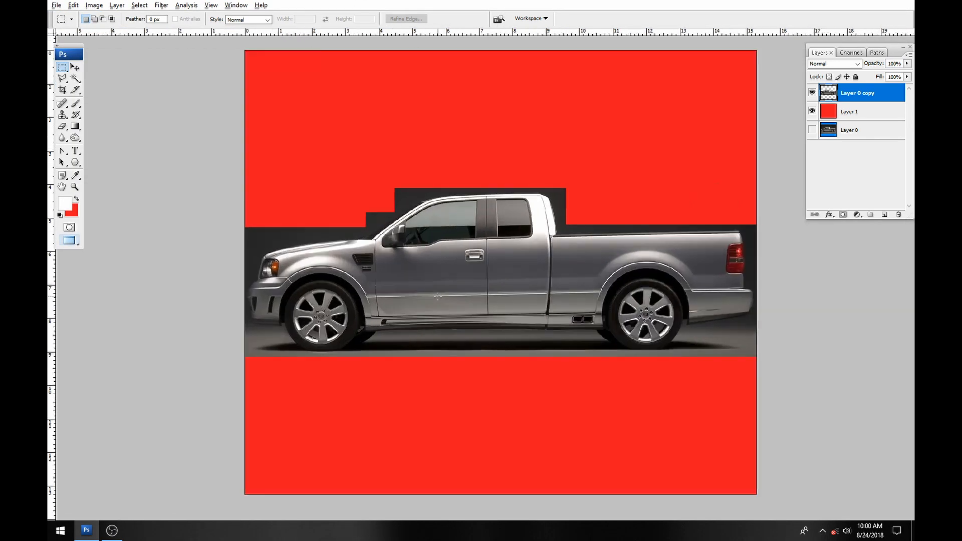
# - Examine the truck's edges up close around the rear bumper, taillight, bed rail and back of the cab
pyautogui.moveTo(514, 269); pyautogui.dragTo(125, 264)
pyautogui.moveTo(360, 292); pyautogui.dragTo(377, 251)
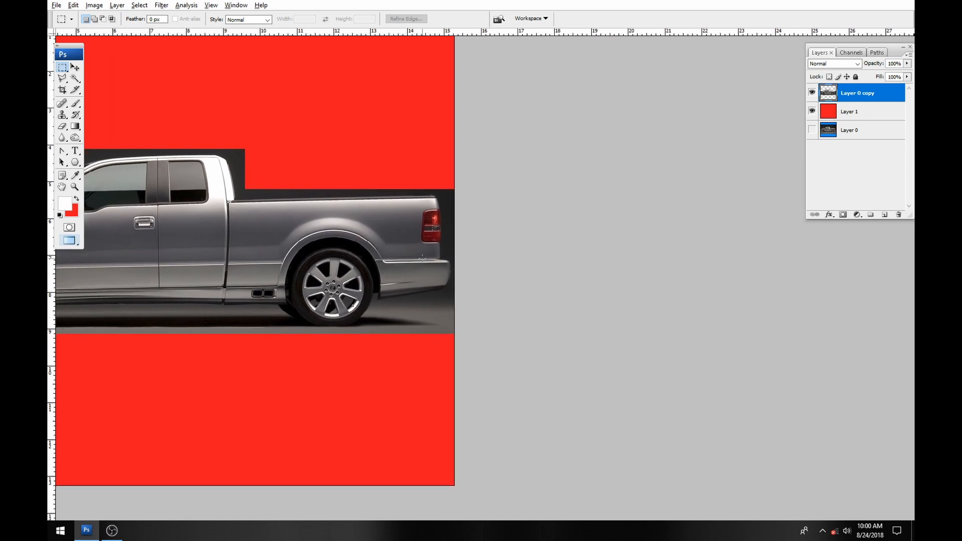
pyautogui.scroll(2, 423, 258)
pyautogui.scroll(2, 460, 266)
pyautogui.scroll(4, 462, 267)
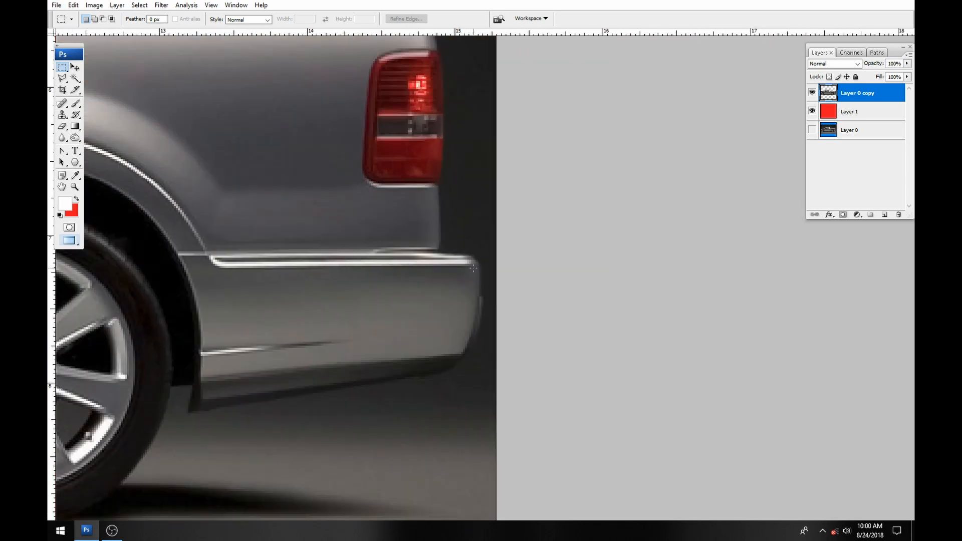
pyautogui.moveTo(506, 308); pyautogui.dragTo(492, 187)
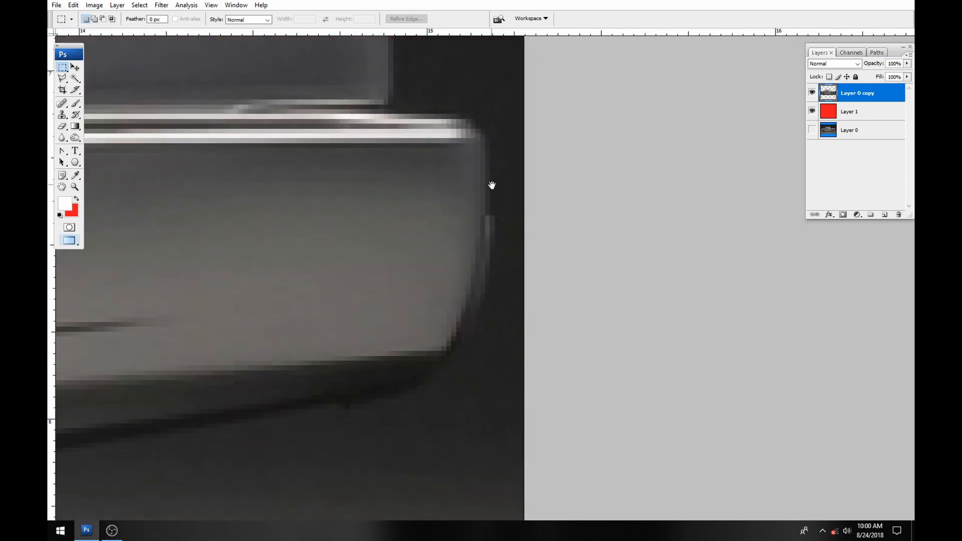
pyautogui.moveTo(458, 322); pyautogui.dragTo(424, 380)
pyautogui.moveTo(463, 135); pyautogui.dragTo(434, 292)
pyautogui.moveTo(486, 185); pyautogui.dragTo(476, 322)
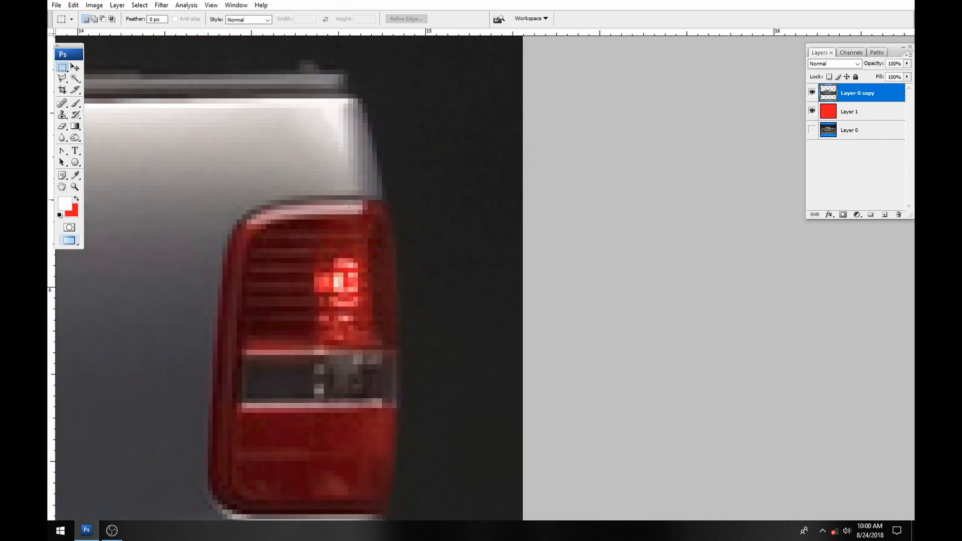
pyautogui.scroll(-2, 400, 205)
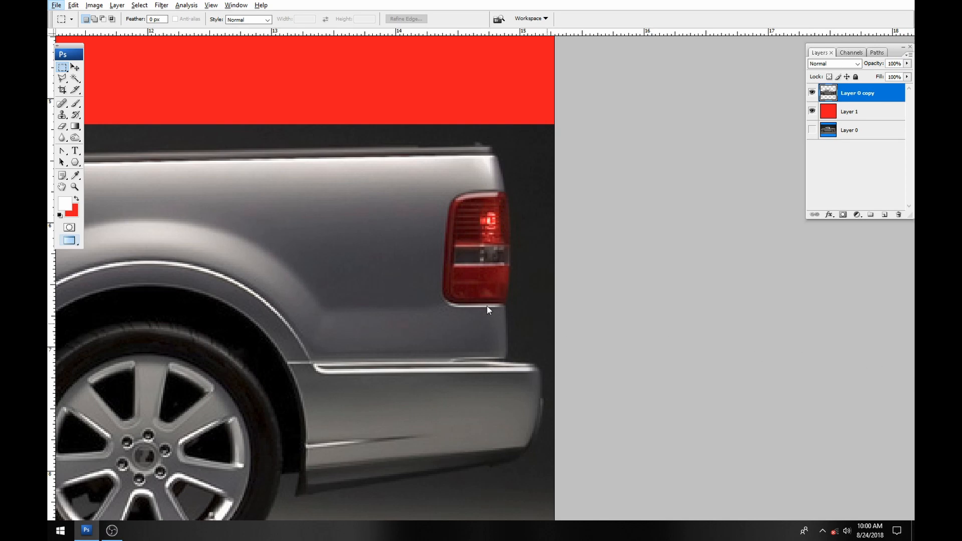
pyautogui.press('alt')
pyautogui.moveTo(318, 294); pyautogui.dragTo(673, 283)
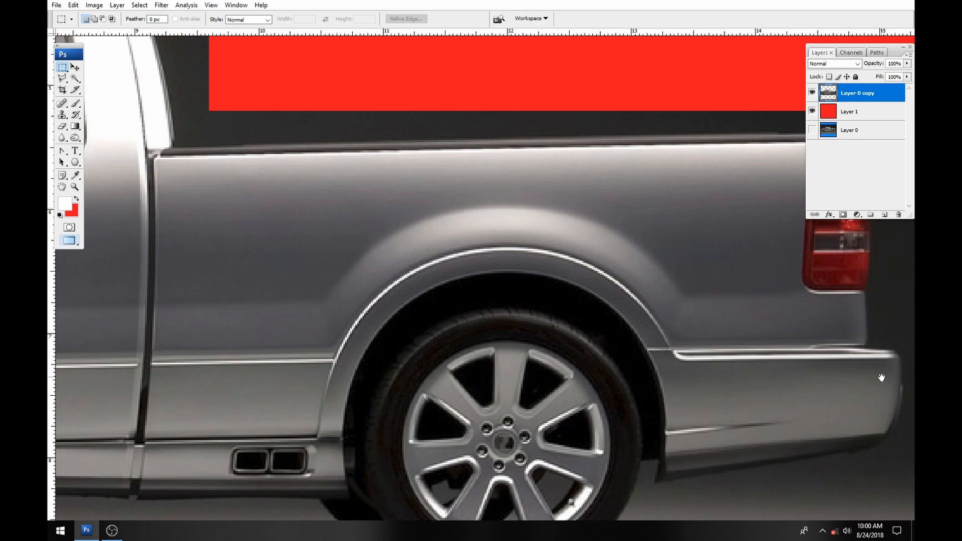
pyautogui.moveTo(876, 326); pyautogui.dragTo(275, 286)
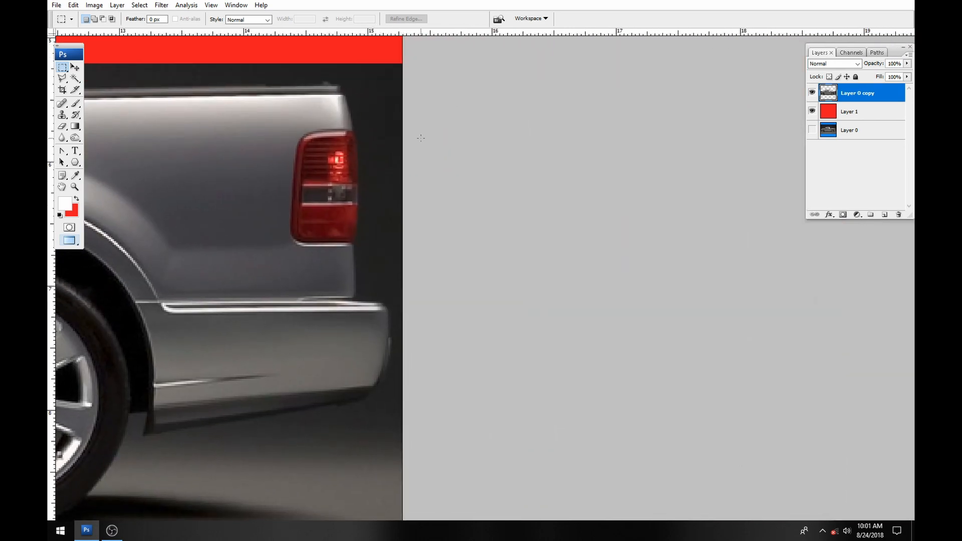
pyautogui.moveTo(311, 125); pyautogui.dragTo(302, 163)
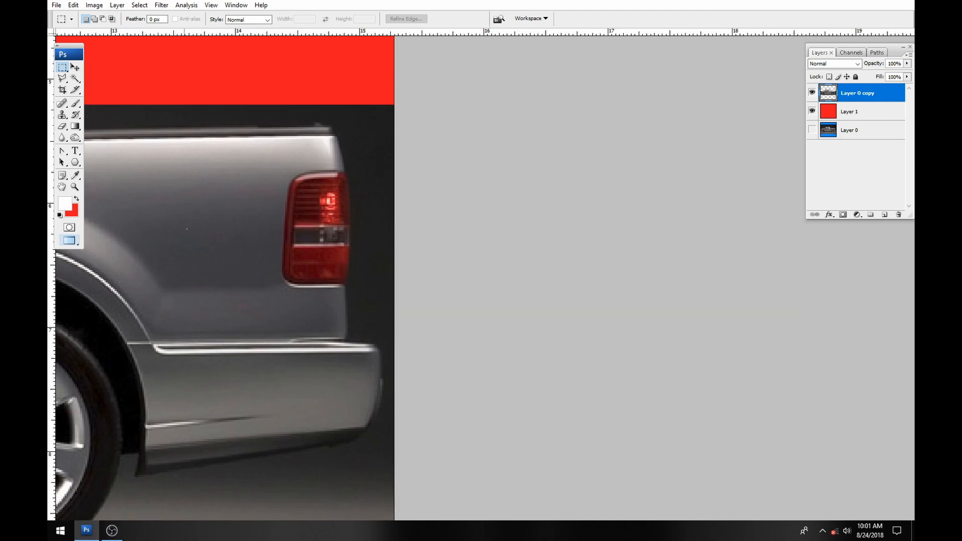
pyautogui.moveTo(186, 229); pyautogui.dragTo(532, 249)
pyautogui.moveTo(325, 255); pyautogui.dragTo(650, 309)
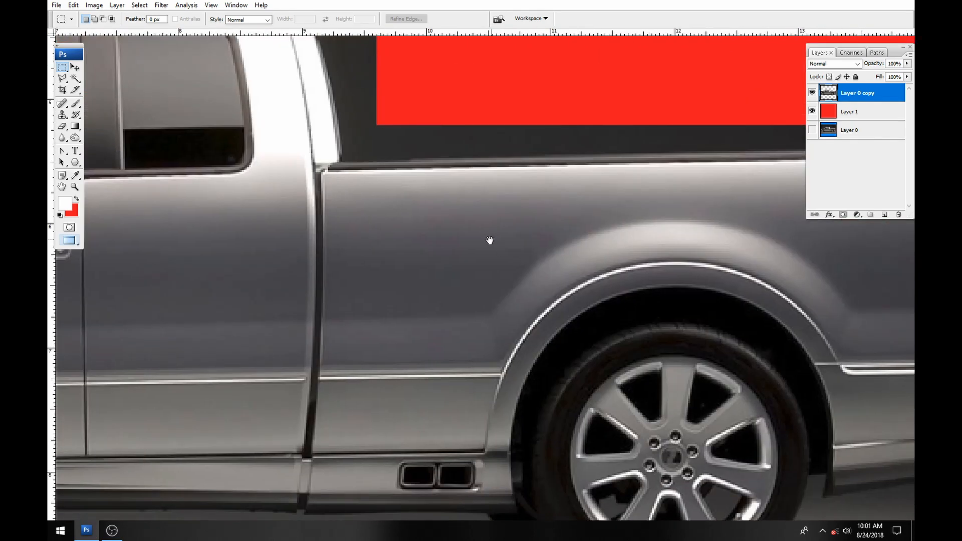
pyautogui.moveTo(489, 240); pyautogui.dragTo(473, 260)
# - Outline a patch of background above the truck bed with the Polygonal Lasso, following the bed rail
pyautogui.click(62, 78)
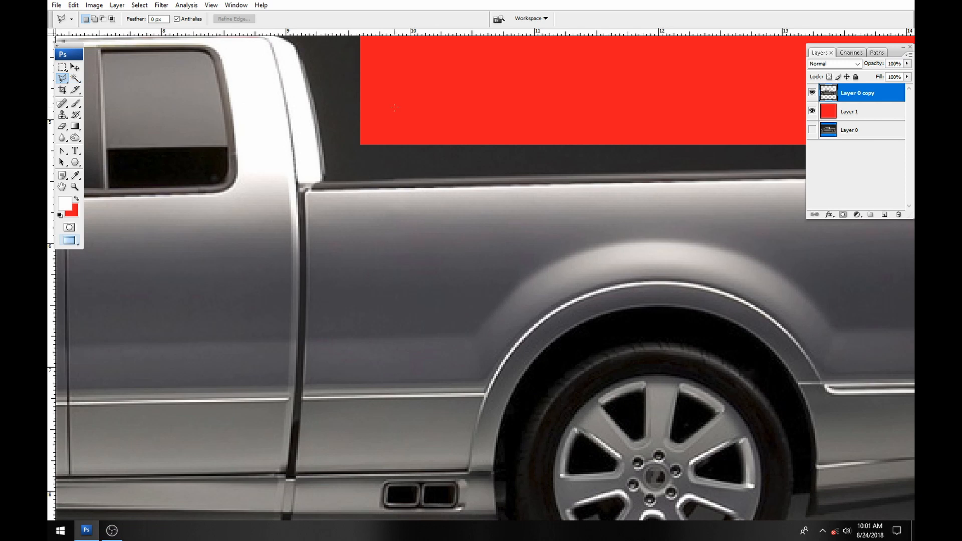
pyautogui.click(403, 93)
pyautogui.press('Escape')
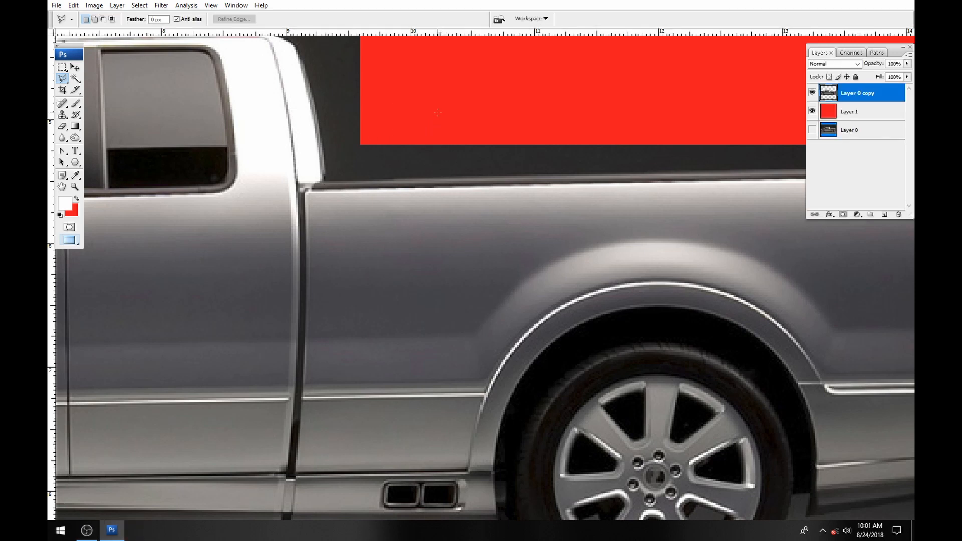
pyautogui.click(429, 177)
pyautogui.click(718, 170)
pyautogui.click(561, 93)
pyautogui.doubleClick(419, 155)
# - Add an adjoining area beside the back of the cab to the selection and inspect its edge along the bed rail
pyautogui.keyDown('shift'); pyautogui.click(403, 89); pyautogui.keyUp('shift')
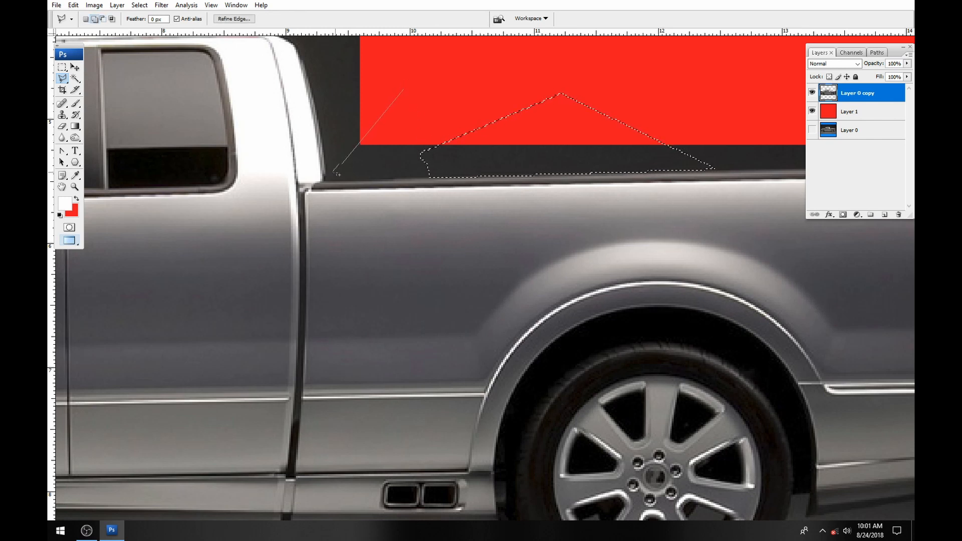
pyautogui.click(323, 180)
pyautogui.click(444, 177)
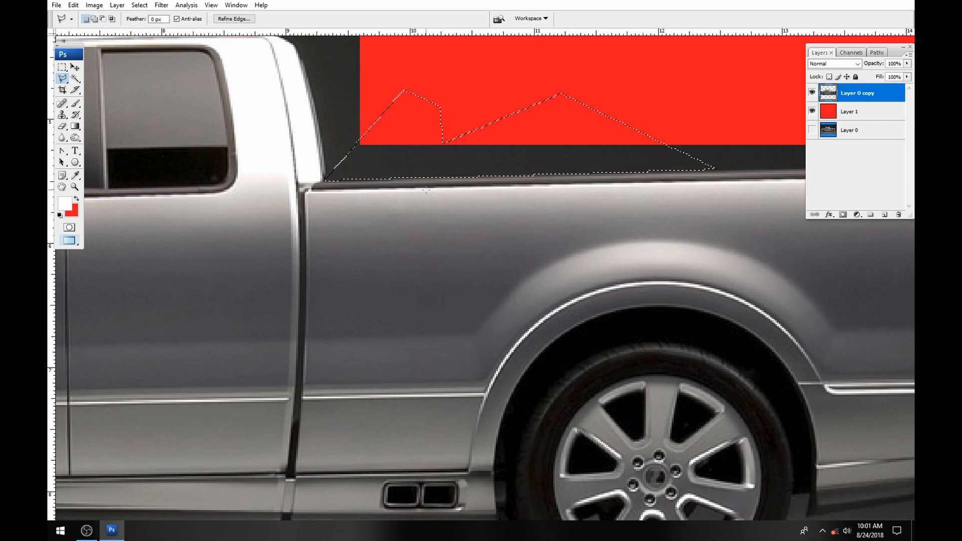
pyautogui.scroll(5, 537, 198)
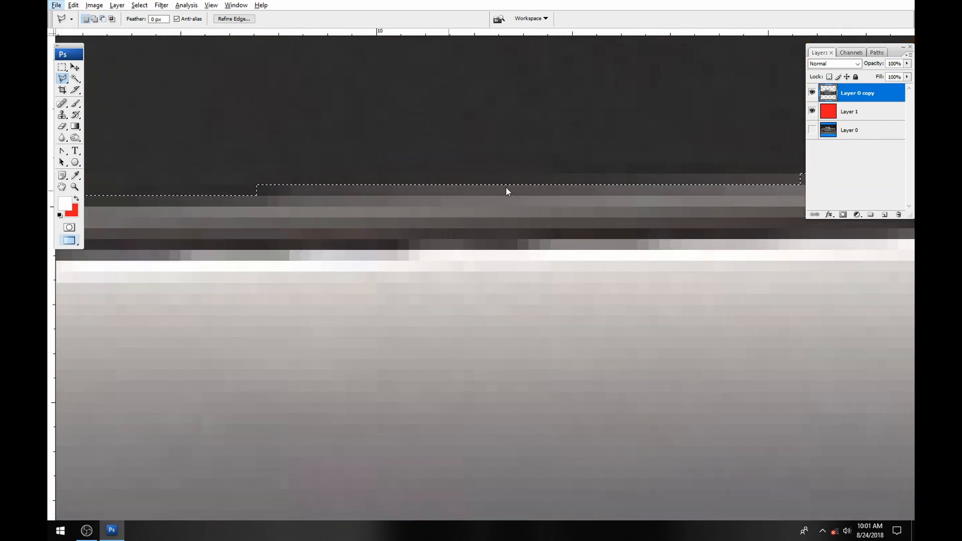
pyautogui.scroll(-2, 496, 190)
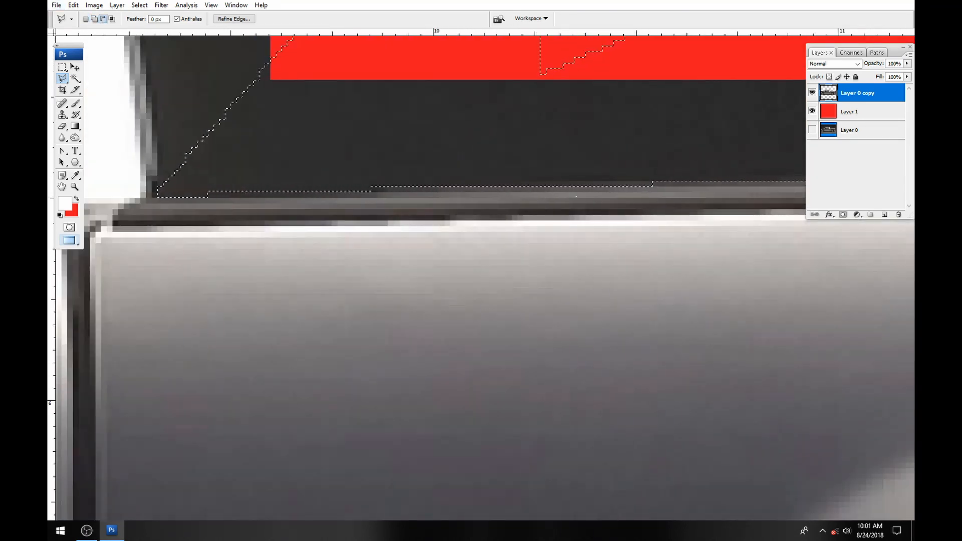
pyautogui.scroll(-2, 498, 190)
pyautogui.scroll(-1, 506, 195)
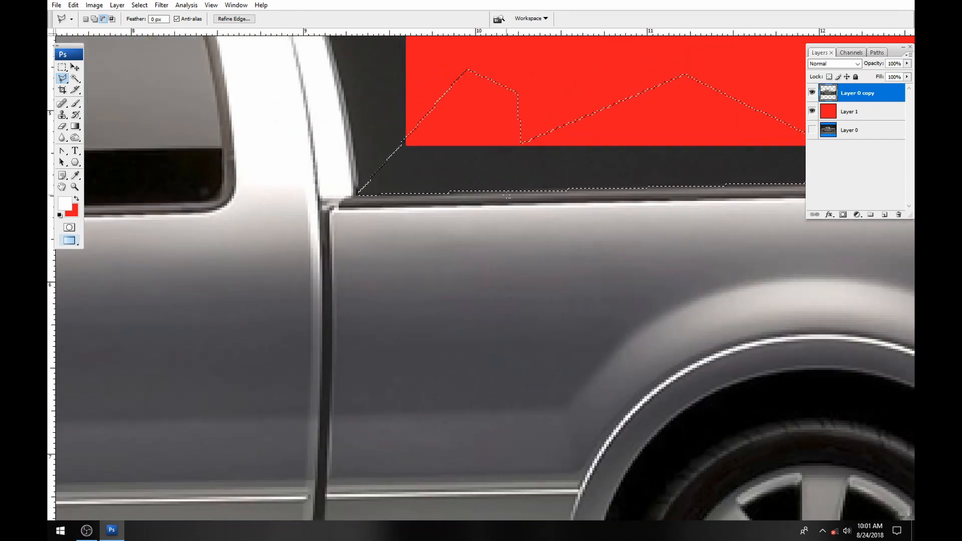
pyautogui.scroll(-2, 536, 158)
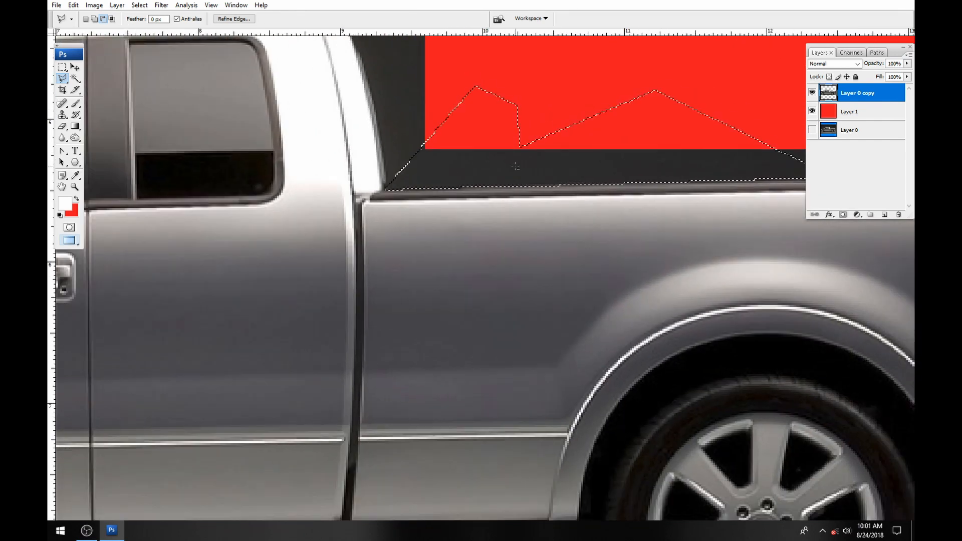
# - Select the background from the cab's base along the bed rail and down past the taillight, delete it and deselect
pyautogui.click(459, 154)
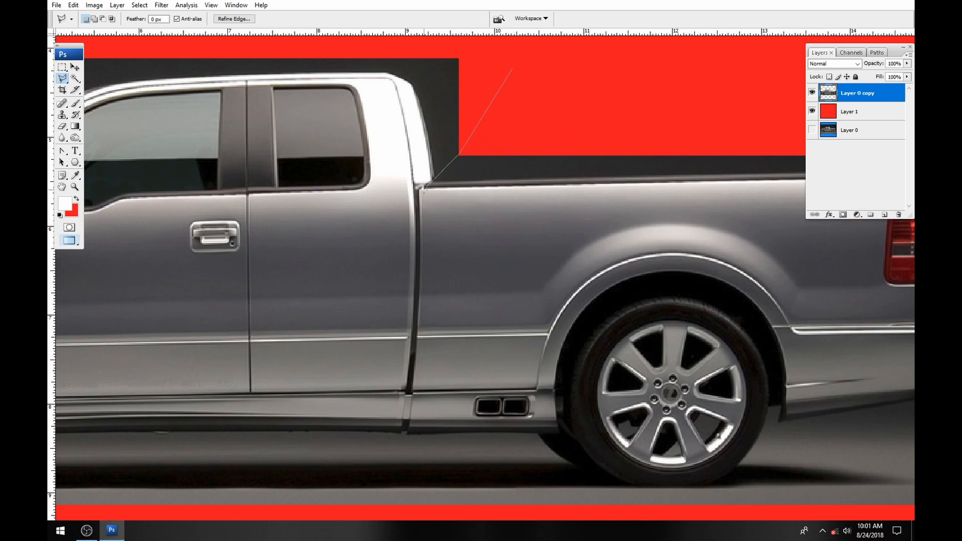
pyautogui.click(434, 181)
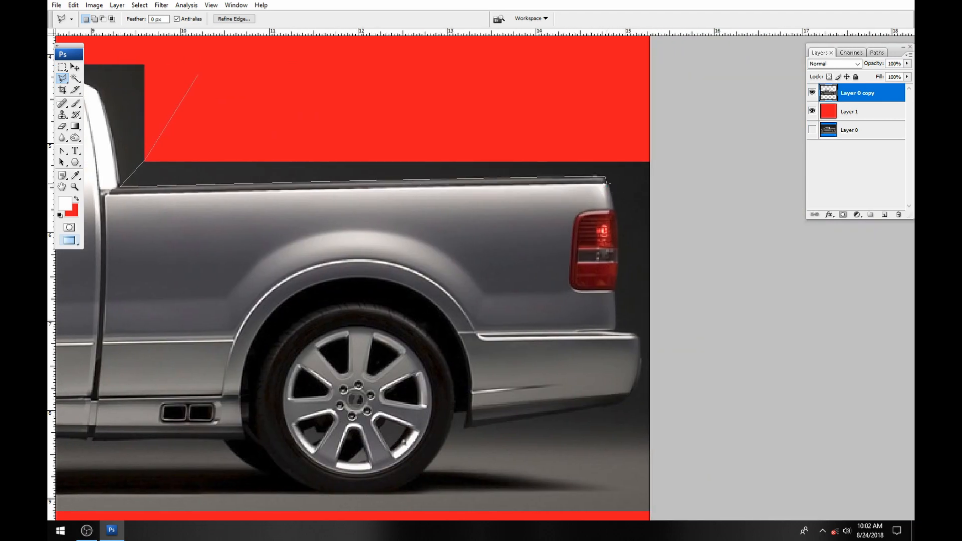
pyautogui.click(617, 217)
pyautogui.click(617, 292)
pyautogui.click(687, 295)
pyautogui.doubleClick(682, 129)
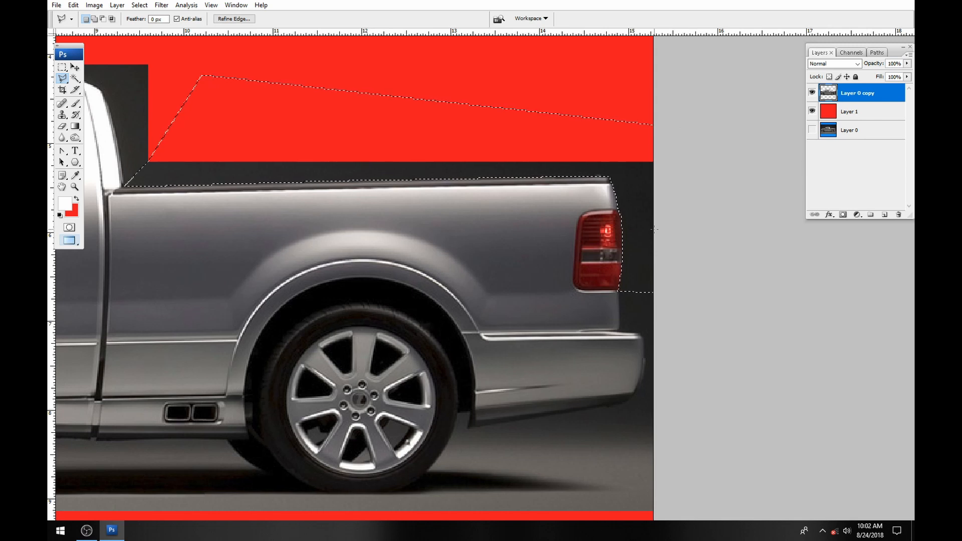
pyautogui.press('Delete')
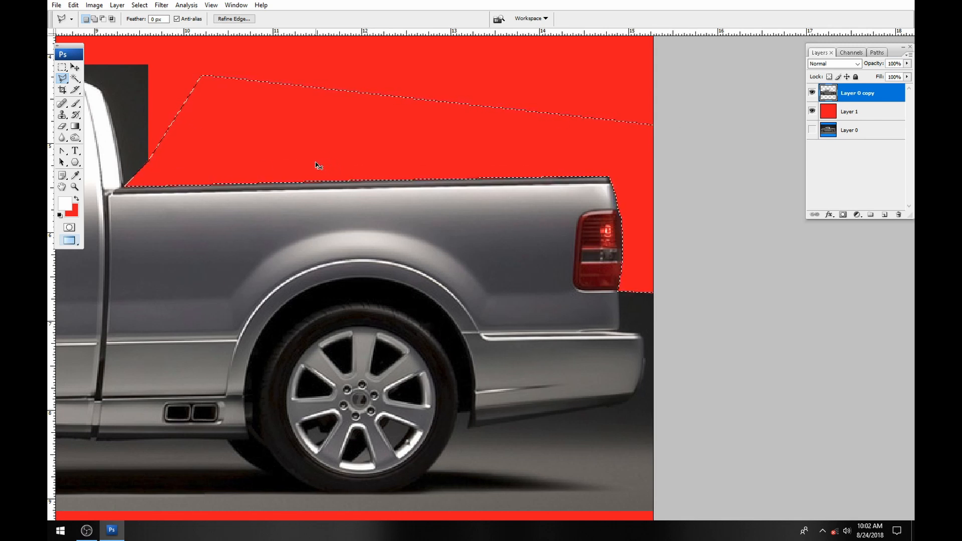
pyautogui.hotkey('ctrl', 'd')
# - Check the image's pixel dimensions in the Image Size settings and leave them without applying changes
pyautogui.moveTo(284, 199); pyautogui.dragTo(493, 274)
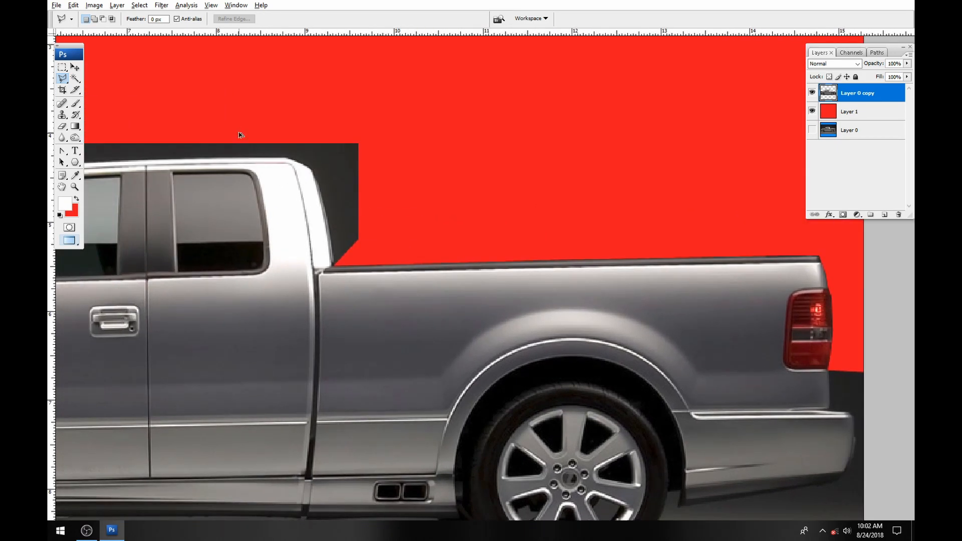
pyautogui.hotkey('ctrl', 'alt', 'i')
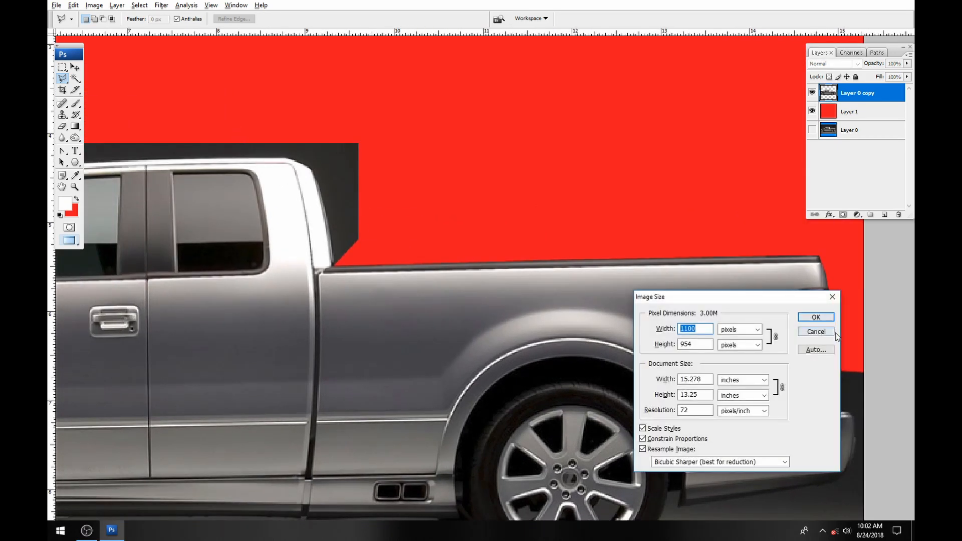
pyautogui.moveTo(805, 299); pyautogui.dragTo(581, 197)
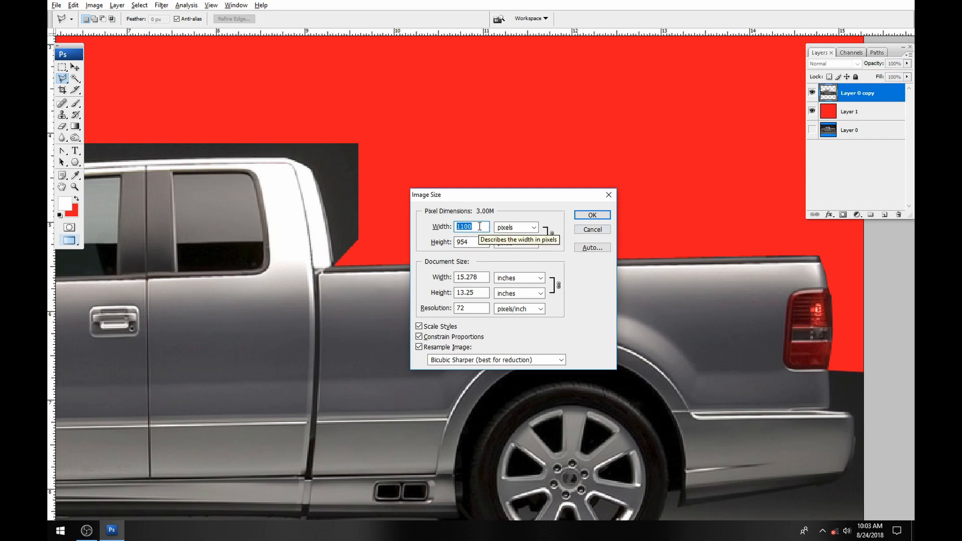
pyautogui.click(590, 229)
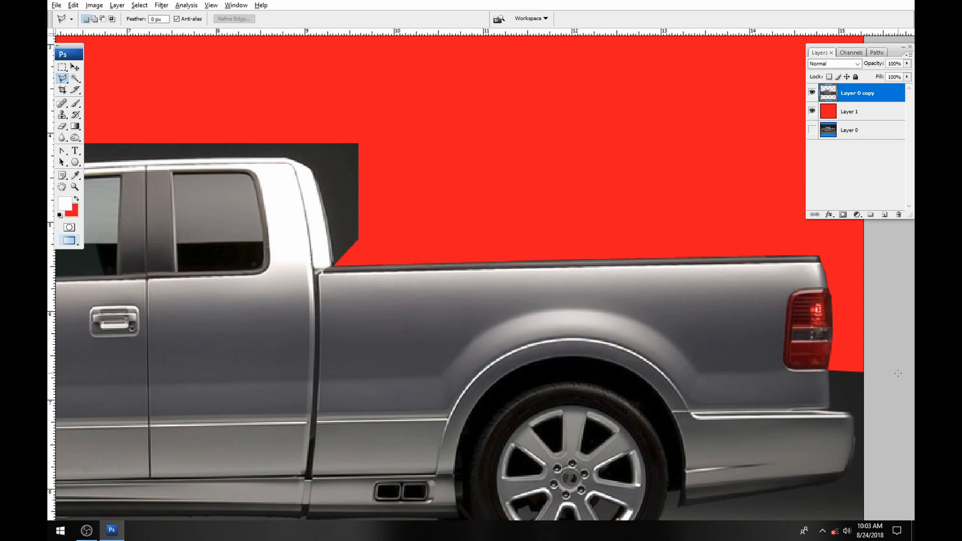
# - Start a polygonal selection at the taillight's lower corner and trace the tailgate and the rear end of the bumper
pyautogui.moveTo(812, 343); pyautogui.dragTo(512, 216)
pyautogui.scroll(3, 512, 216)
pyautogui.click(559, 121)
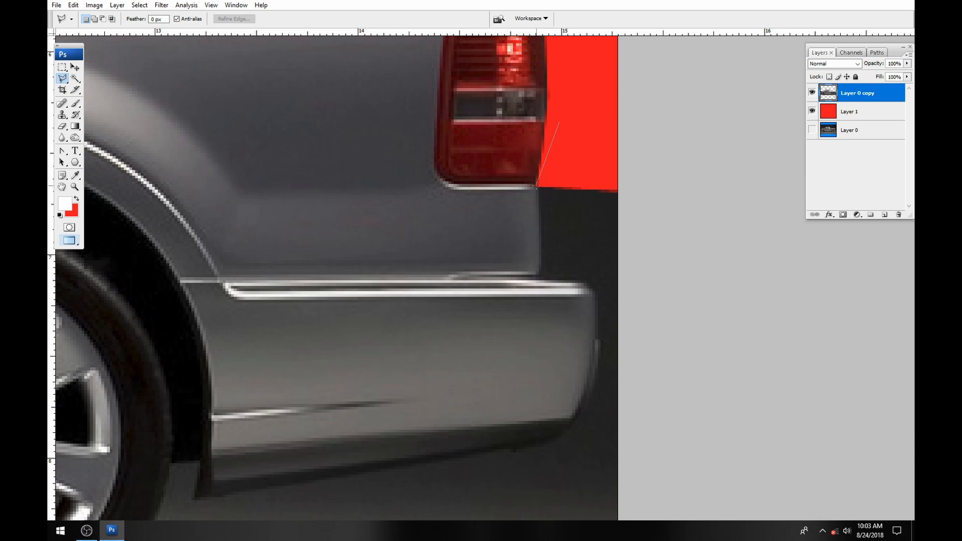
pyautogui.click(538, 187)
pyautogui.click(539, 279)
pyautogui.click(583, 279)
pyautogui.click(597, 295)
pyautogui.click(600, 346)
pyautogui.click(592, 402)
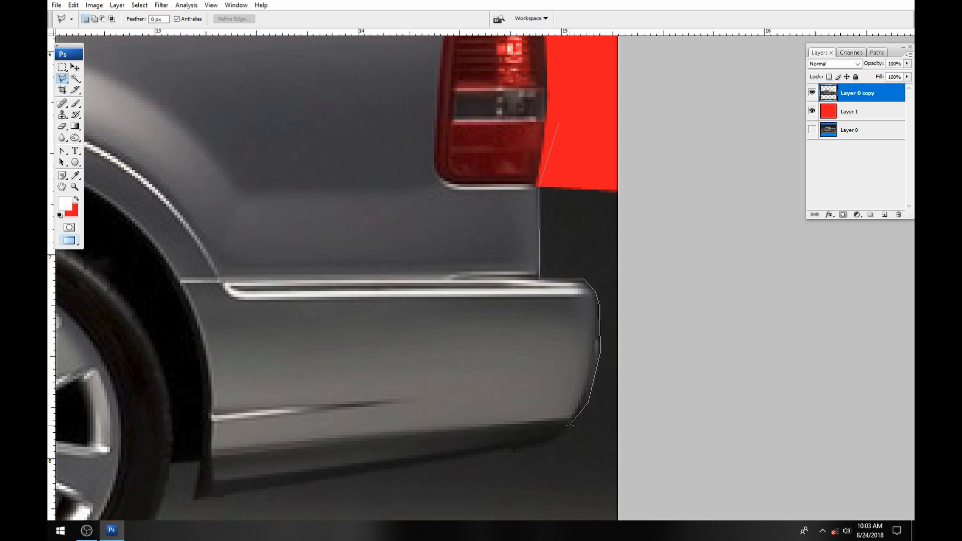
# - Trace the polygonal selection along the rear bumper's underside to the wheel well behind the rear tire
pyautogui.click(569, 429)
pyautogui.click(529, 450)
pyautogui.click(368, 474)
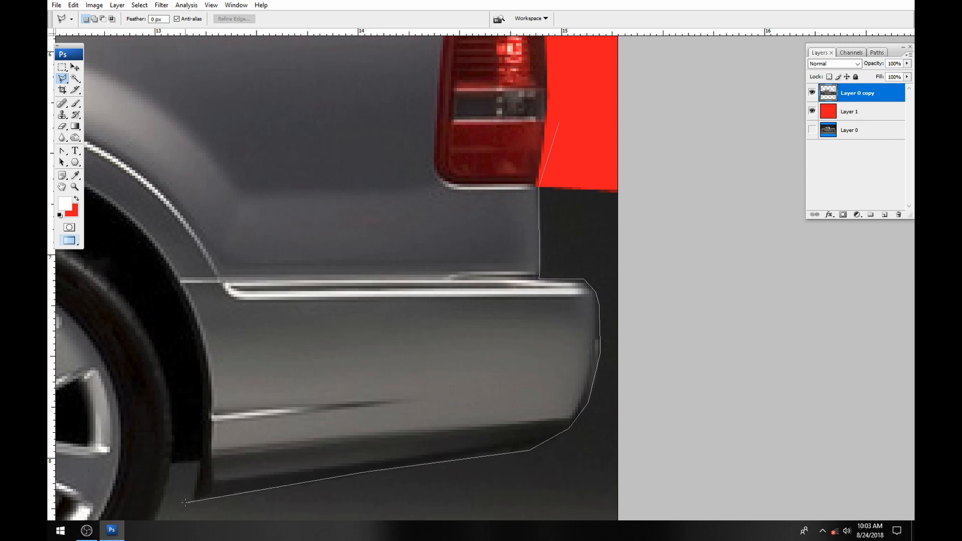
pyautogui.click(192, 500)
pyautogui.click(201, 461)
pyautogui.click(171, 461)
# - Close the selection around the background below and behind the bumper, beyond the canvas edge, and delete that area
pyautogui.scroll(-5, 181, 496)
pyautogui.click(833, 460)
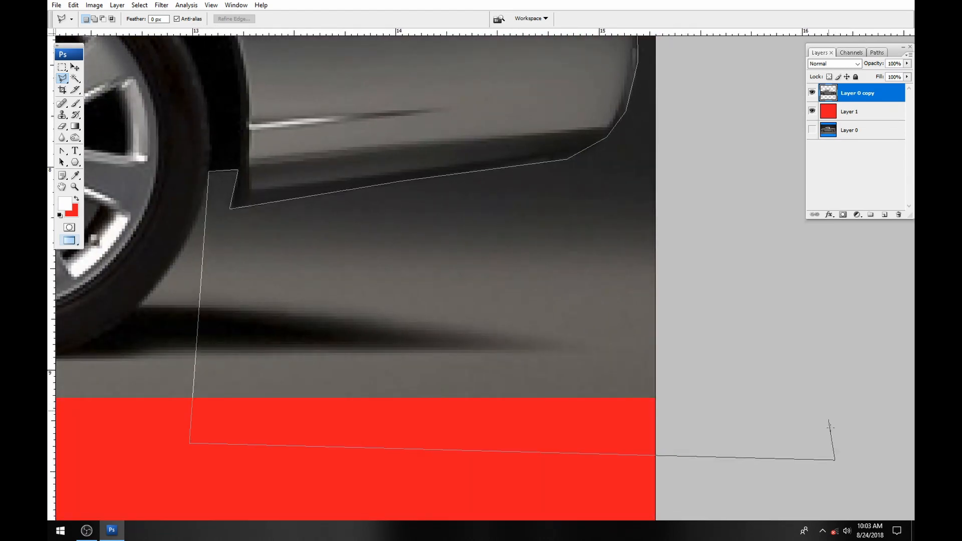
pyautogui.scroll(9, 740, 353)
pyautogui.click(740, 353)
pyautogui.click(596, 350)
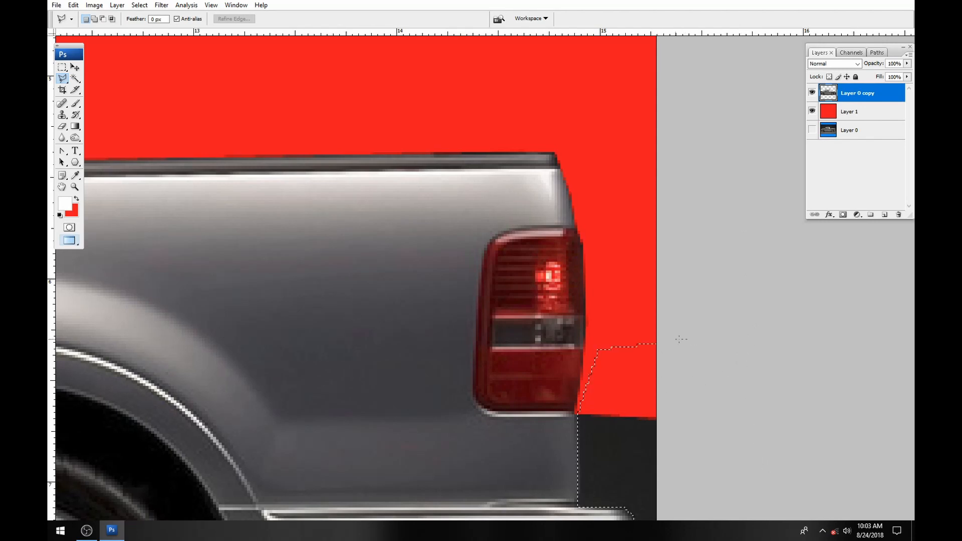
pyautogui.moveTo(520, 400); pyautogui.dragTo(698, 88)
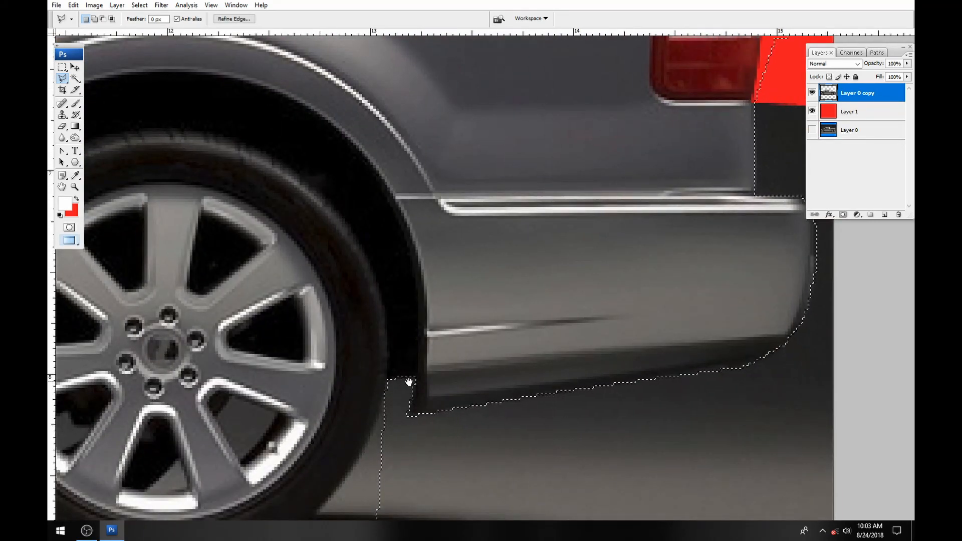
pyautogui.press('Delete')
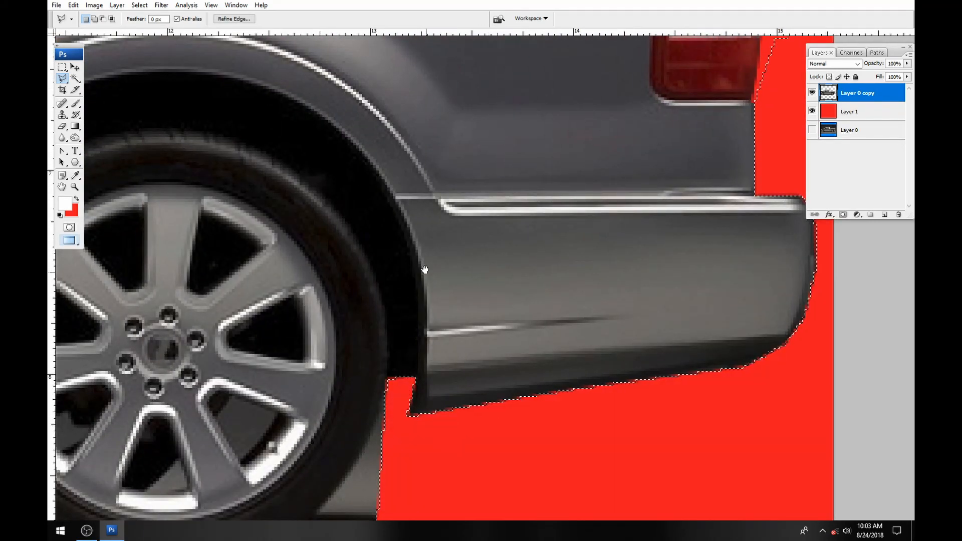
# - Deselect the cleared area around the rear bumper
pyautogui.moveTo(432, 285); pyautogui.dragTo(587, 262)
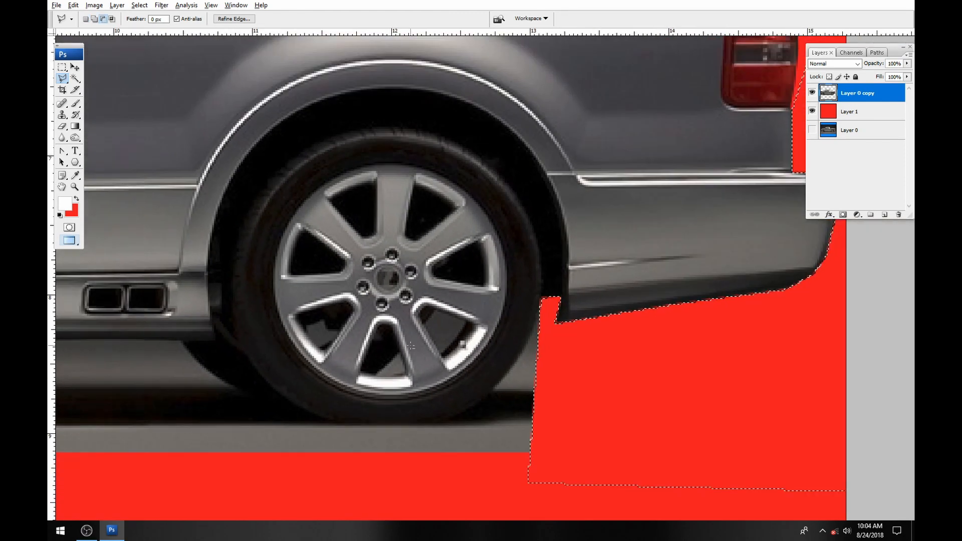
pyautogui.keyDown('alt'); pyautogui.click(451, 320); pyautogui.keyUp('alt')
pyautogui.press('Escape')
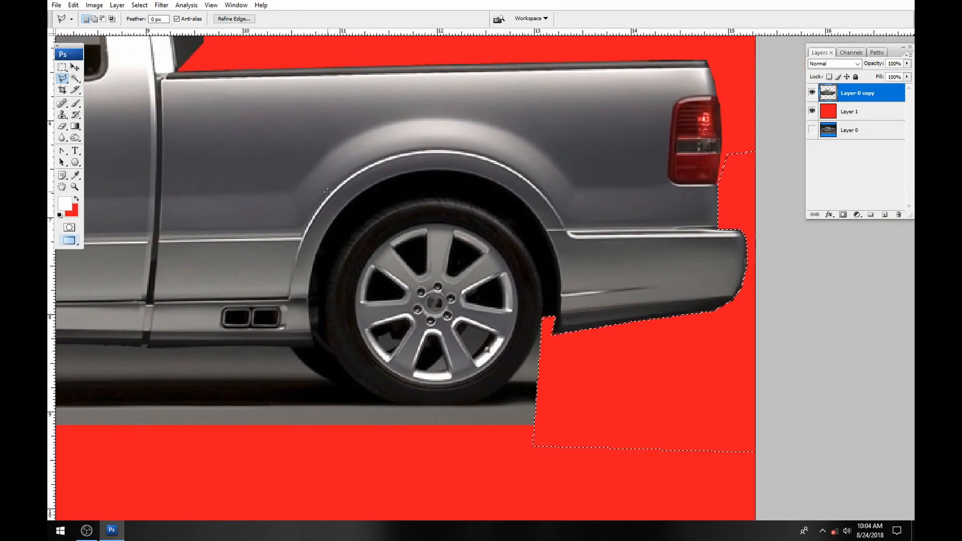
pyautogui.click(333, 124)
pyautogui.press('Escape')
# - Select the whole rear wheel, including its tire, with the Elliptical Marquee tool and align the ellipse with the tire's outline
pyautogui.click(61, 66)
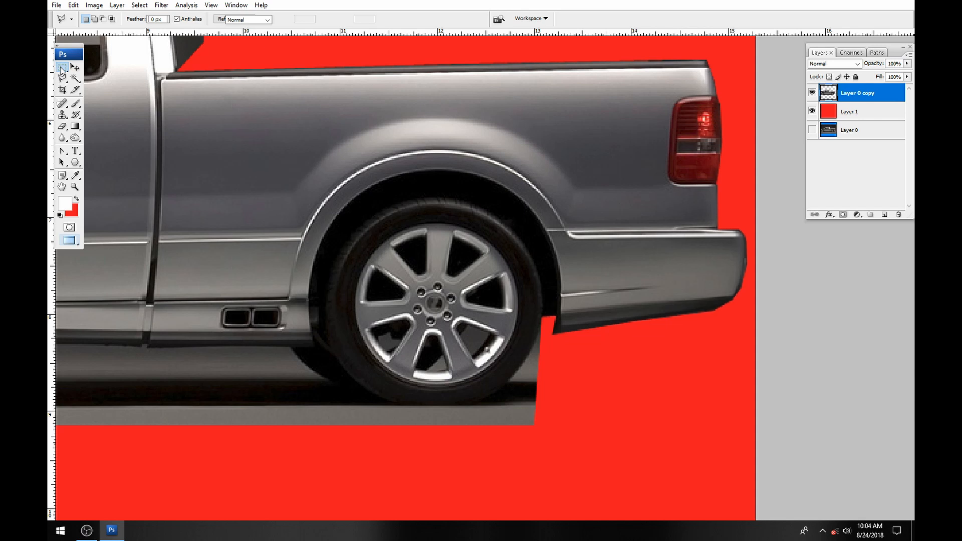
pyautogui.rightClick(61, 67)
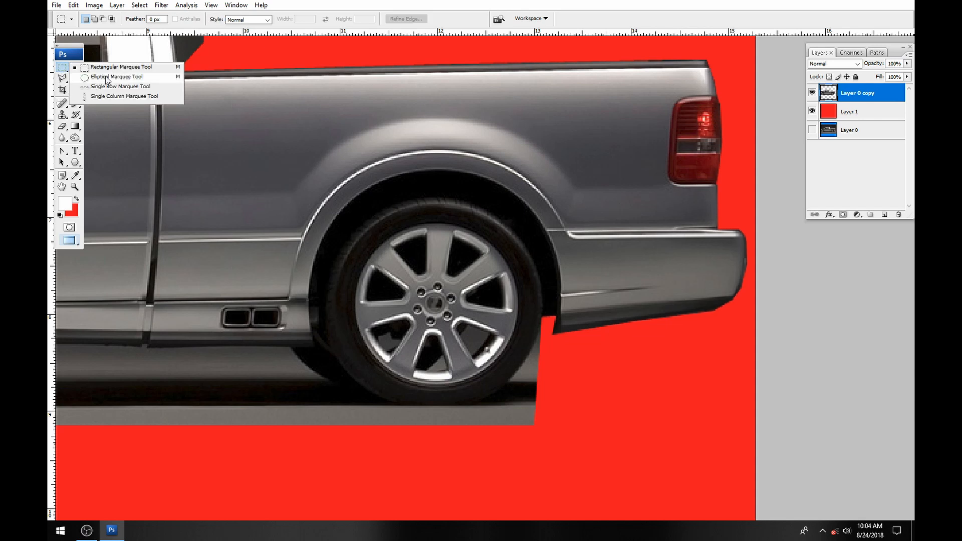
pyautogui.click(63, 71)
pyautogui.rightClick(64, 71)
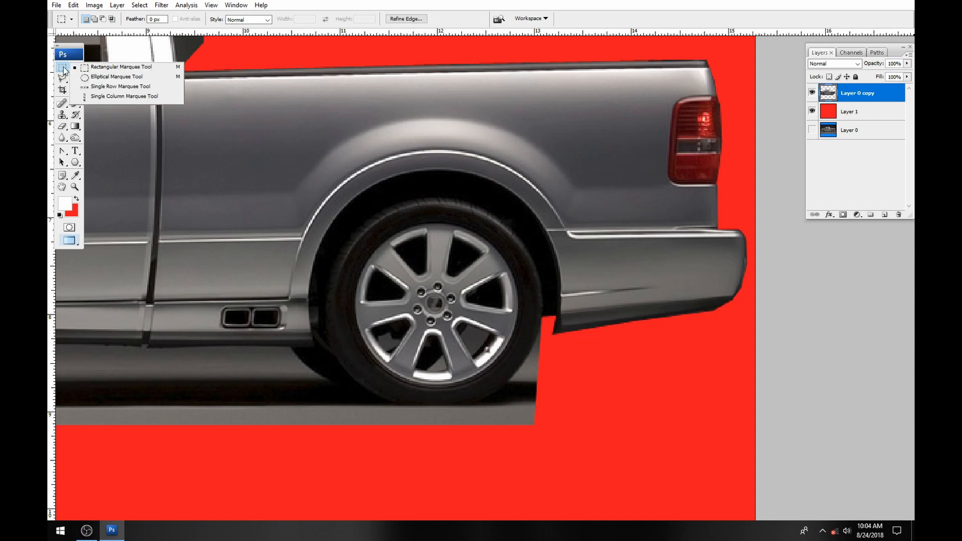
pyautogui.click(106, 78)
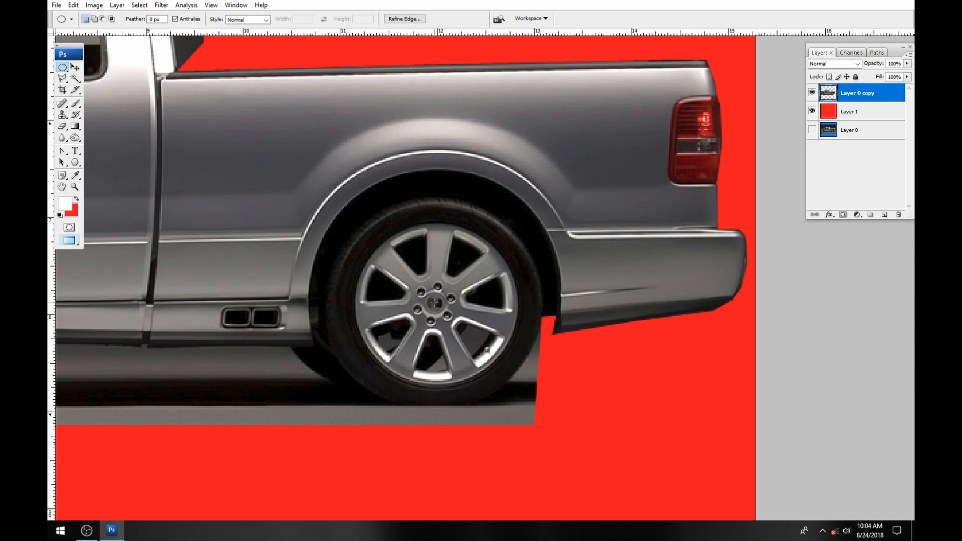
pyautogui.moveTo(436, 303); pyautogui.dragTo(441, 216)
pyautogui.moveTo(499, 273); pyautogui.dragTo(581, 196)
# - Transform the wheel selection, widening it to 101.5% and distorting its two front-side corners toward the tire's outline
pyautogui.rightClick(380, 301)
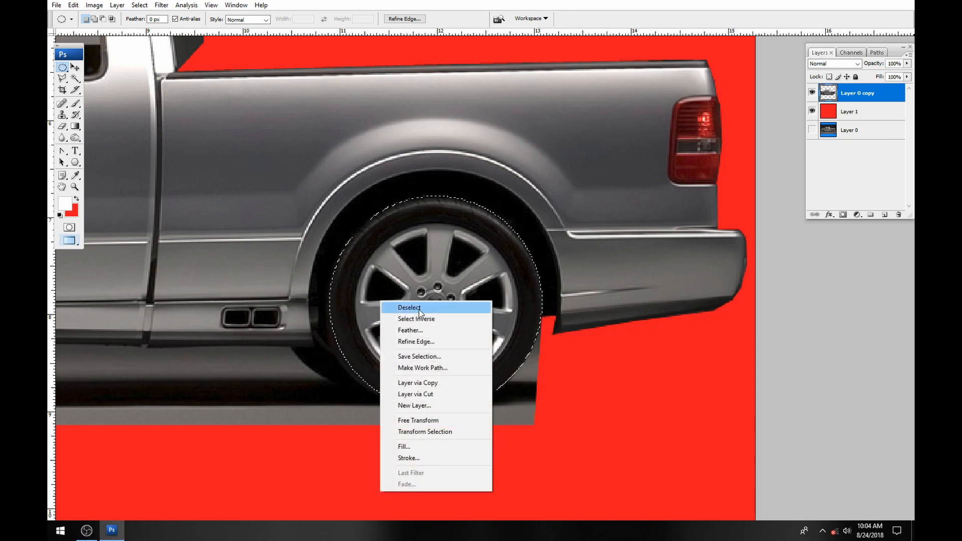
pyautogui.click(434, 433)
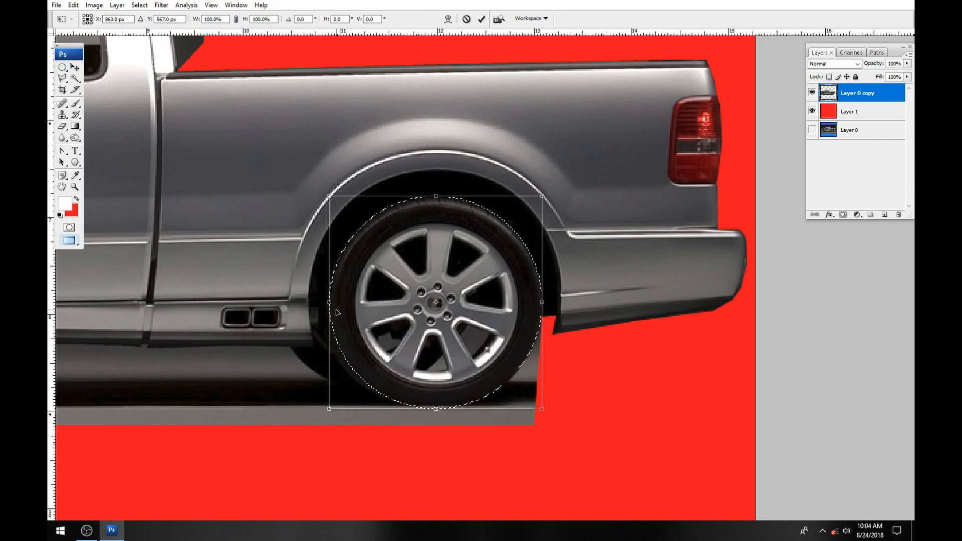
pyautogui.moveTo(330, 302); pyautogui.dragTo(326, 303)
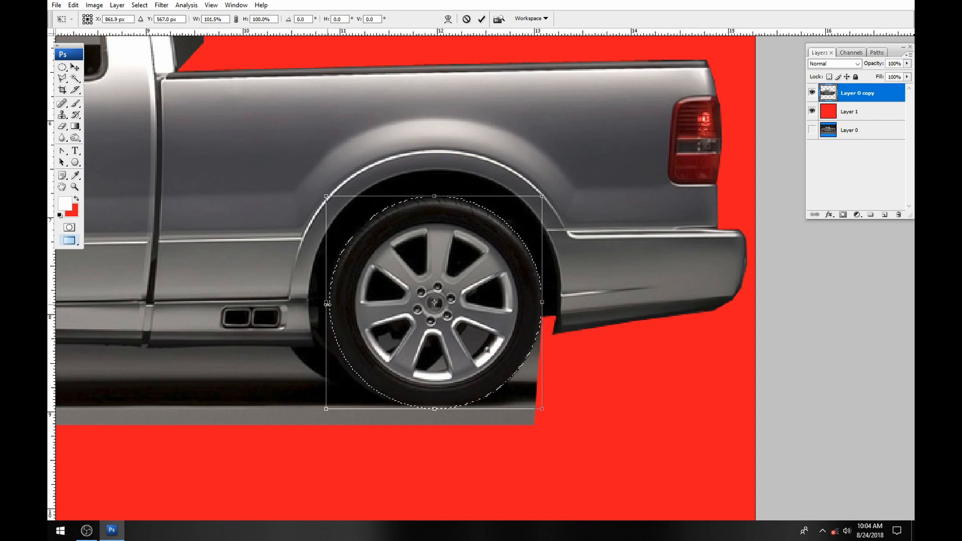
pyautogui.rightClick(350, 354)
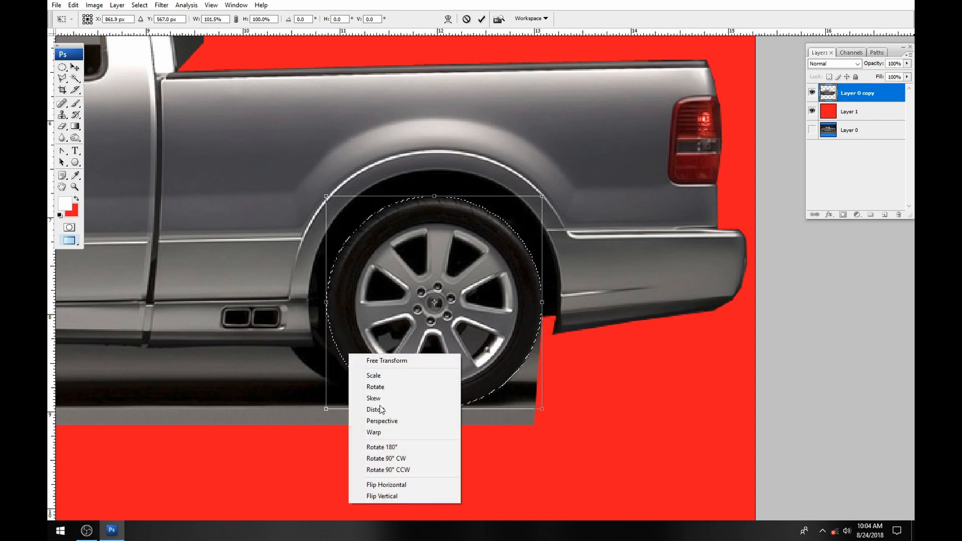
pyautogui.click(381, 409)
pyautogui.moveTo(326, 408); pyautogui.dragTo(320, 410)
pyautogui.moveTo(326, 196); pyautogui.dragTo(332, 196)
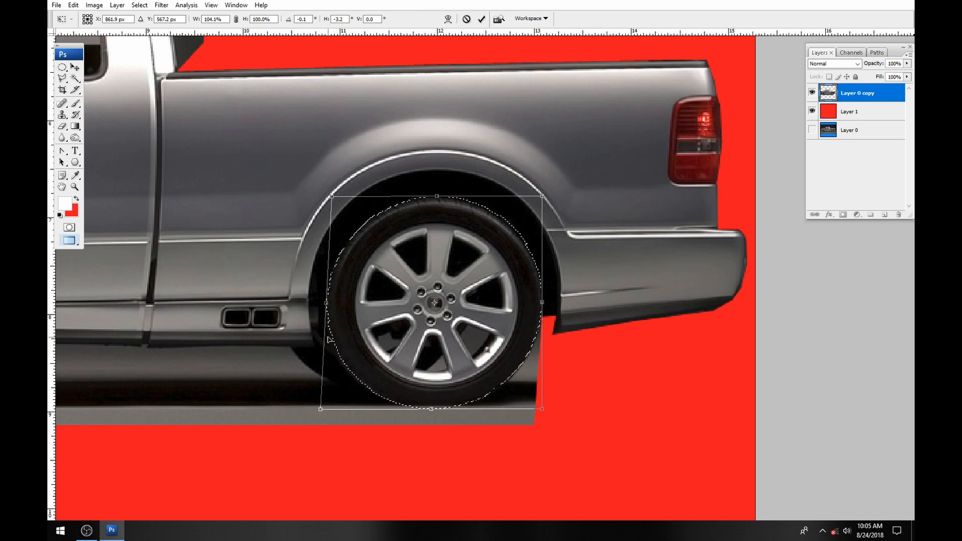
# - Distort the lower corners of the wheel selection further to follow the bottom of the tire
pyautogui.moveTo(320, 414); pyautogui.dragTo(314, 407)
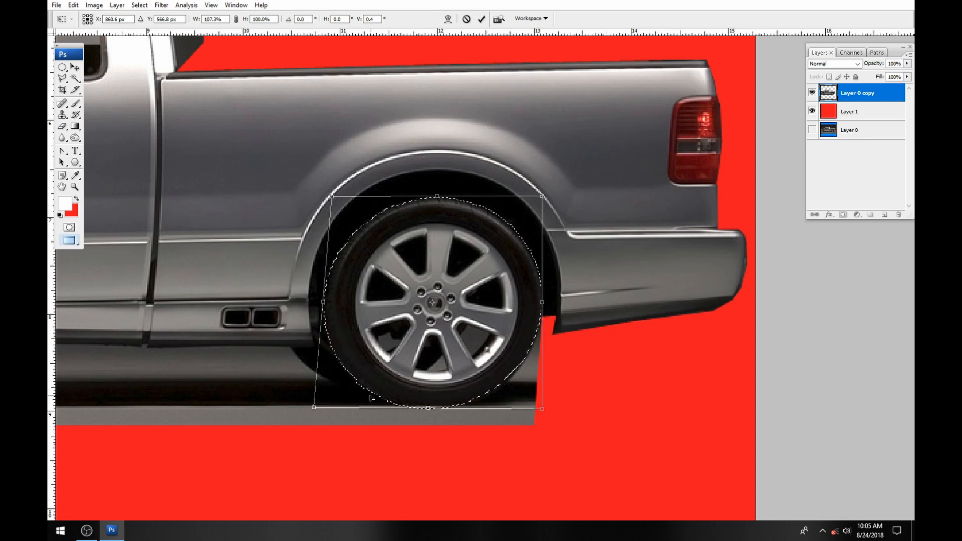
pyautogui.moveTo(314, 408); pyautogui.dragTo(321, 408)
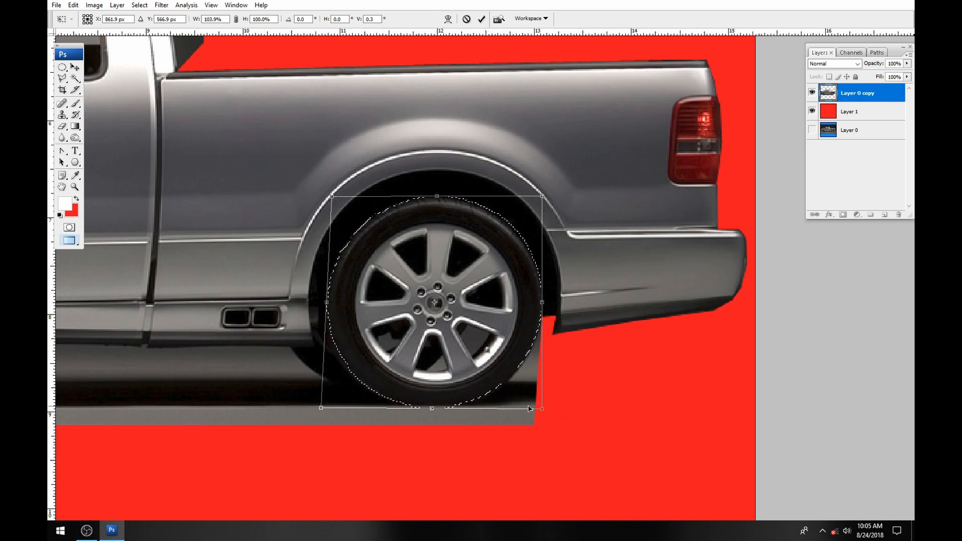
pyautogui.moveTo(545, 411); pyautogui.dragTo(532, 409)
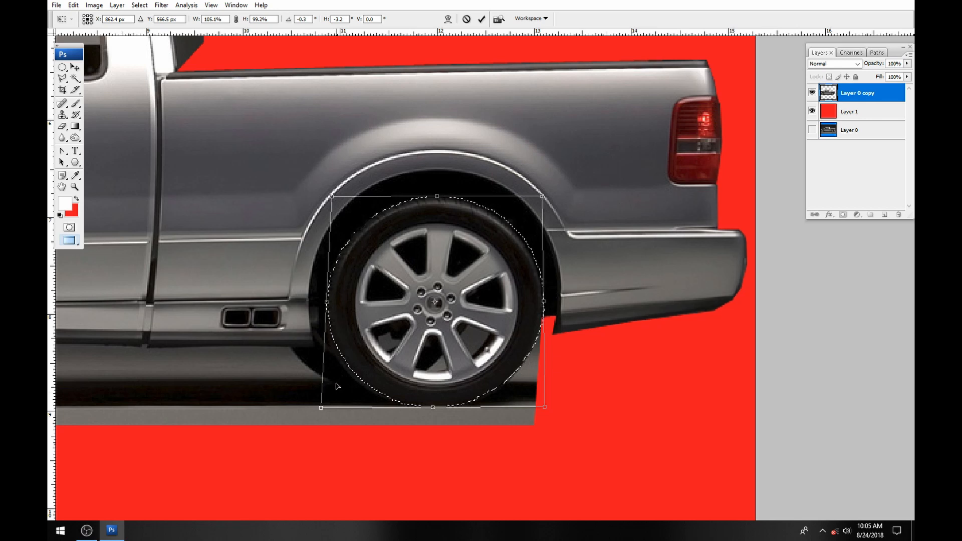
pyautogui.moveTo(322, 410); pyautogui.dragTo(318, 409)
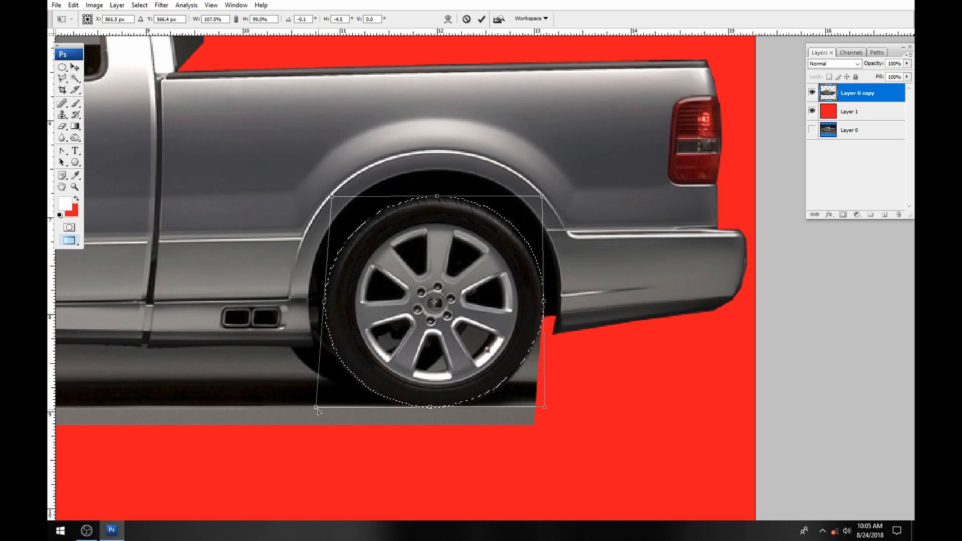
# - Scale the wheel selection to 109.8% width, apply the transformation, and undo it
pyautogui.rightClick(471, 314)
pyautogui.click(496, 334)
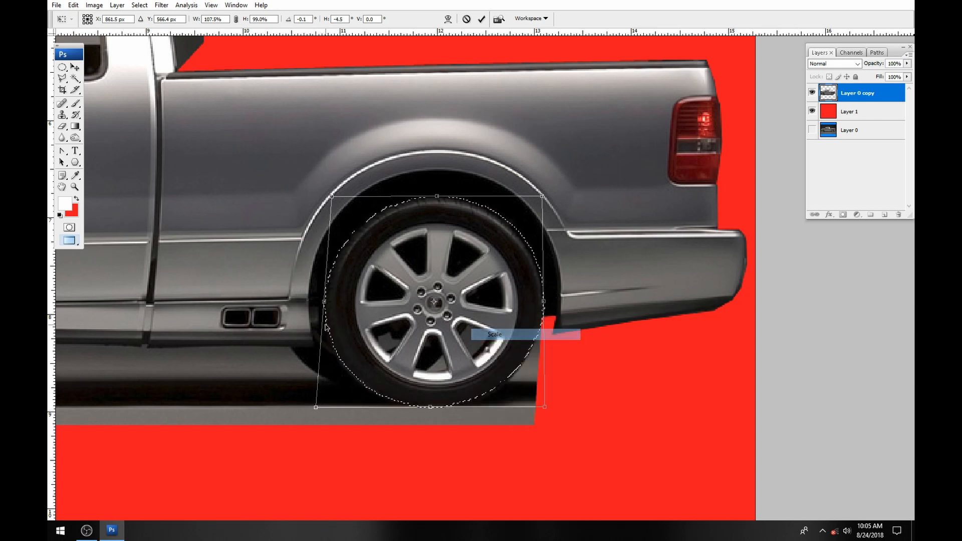
pyautogui.moveTo(325, 302); pyautogui.dragTo(320, 302)
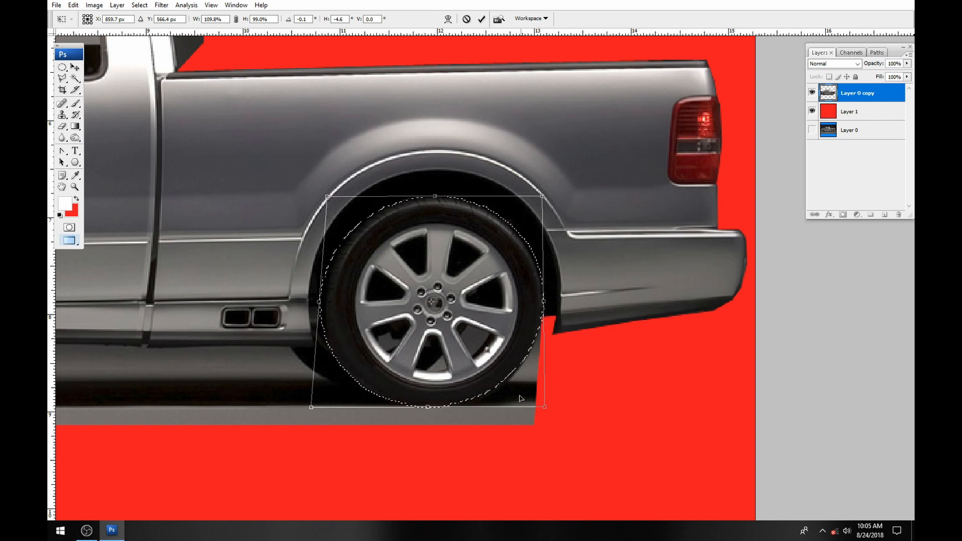
pyautogui.press('Return')
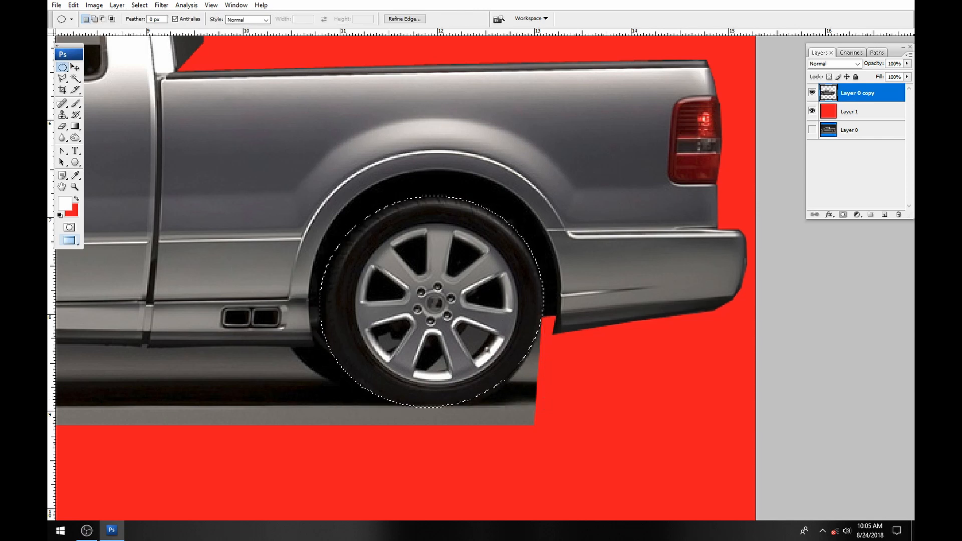
pyautogui.hotkey('ctrl', 'z')
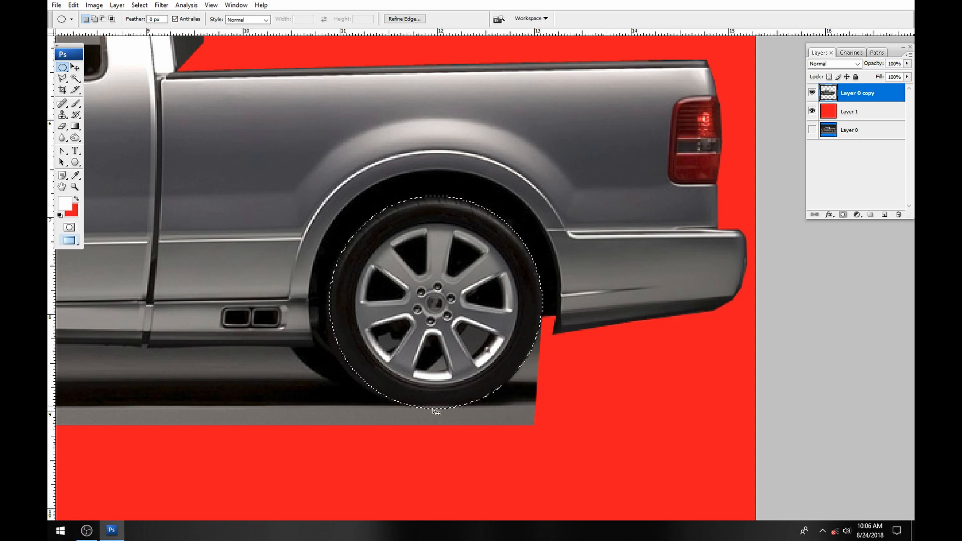
# - Invert the wheel selection and erase the background behind and beneath the rear tire
pyautogui.click(140, 6)
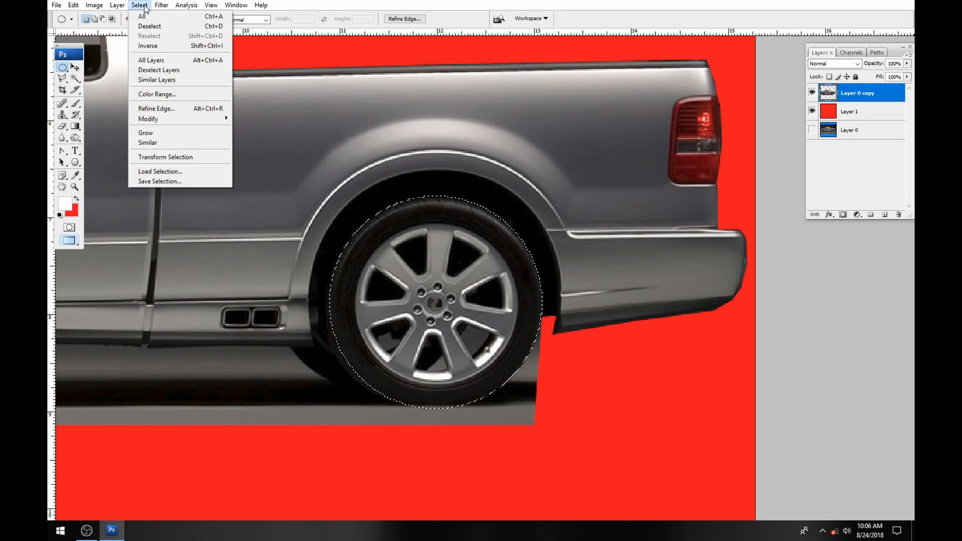
pyautogui.click(148, 46)
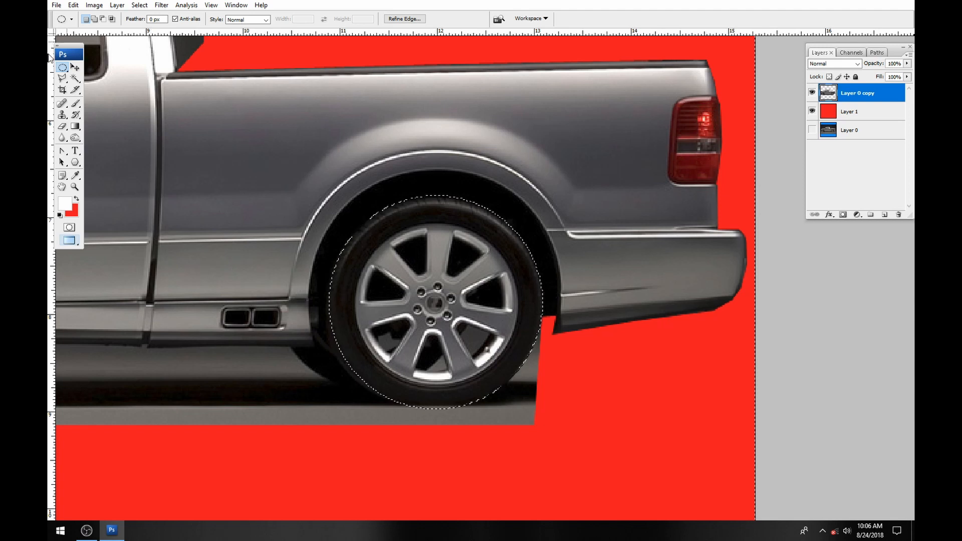
pyautogui.click(62, 126)
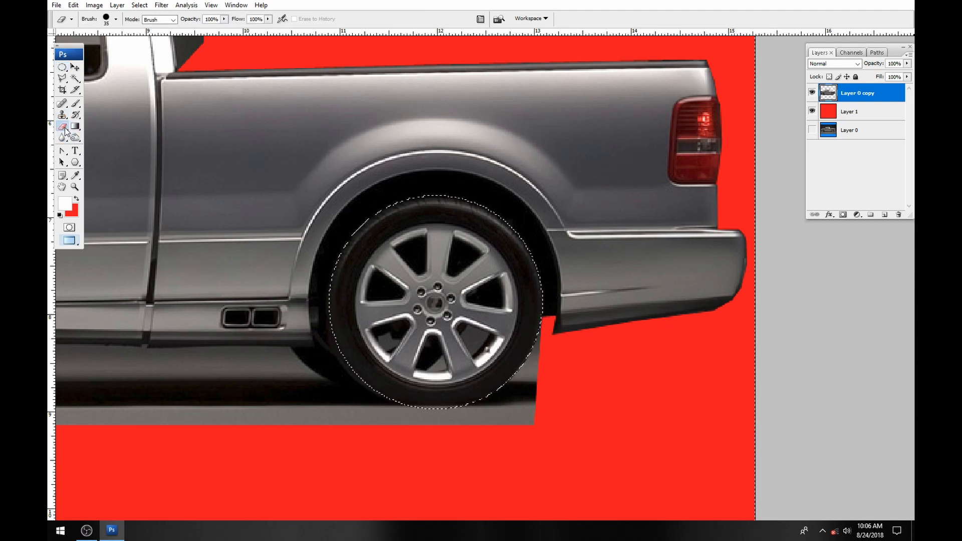
pyautogui.rightClick(532, 371)
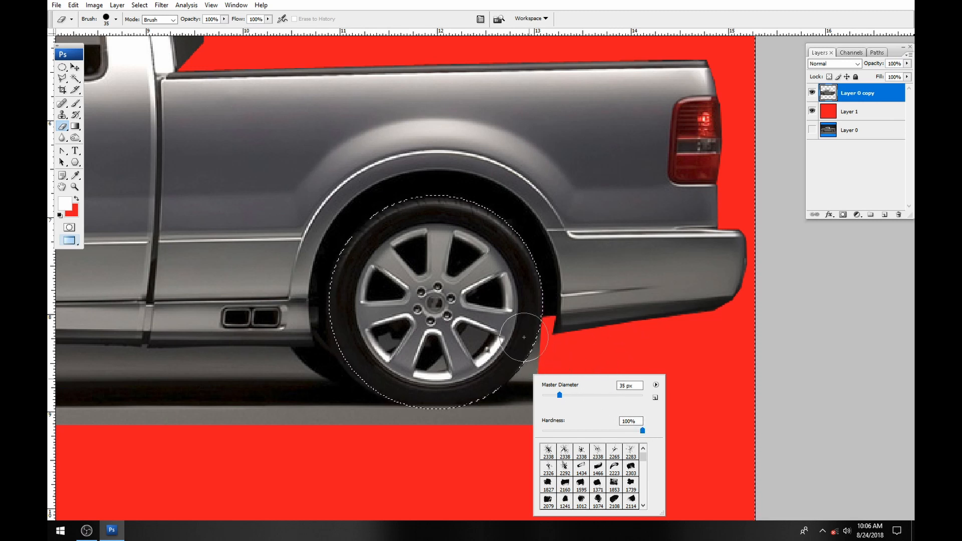
pyautogui.moveTo(524, 337); pyautogui.dragTo(520, 409)
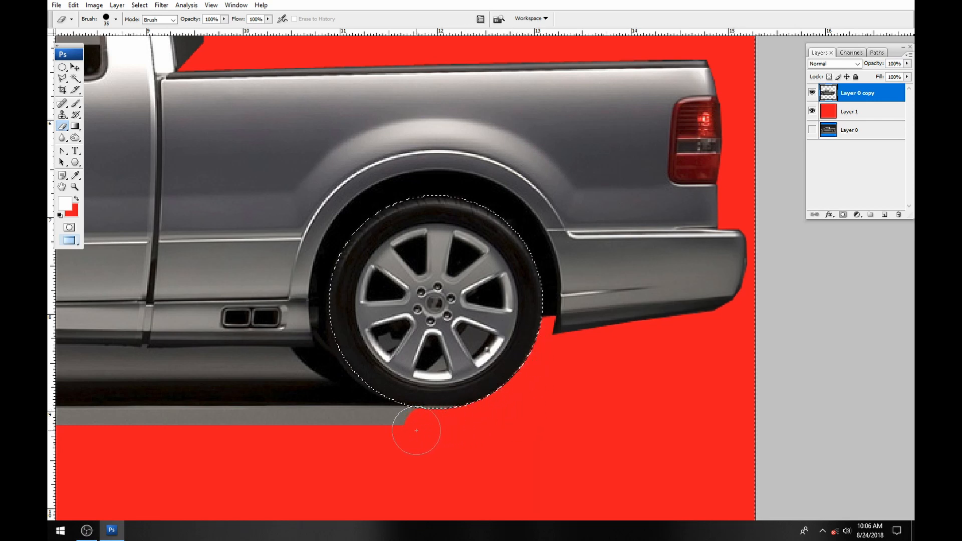
pyautogui.moveTo(402, 457); pyautogui.dragTo(531, 436)
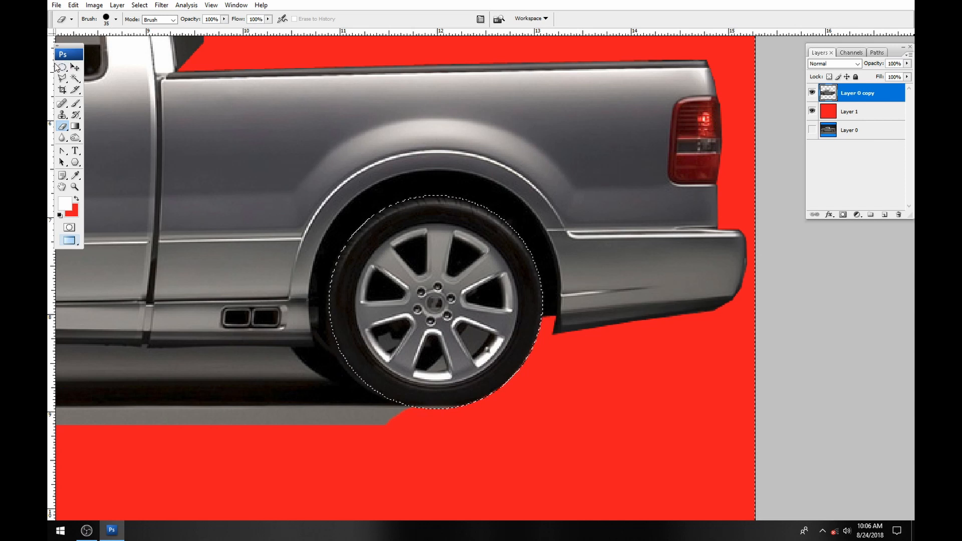
# - Shift the inverted selection toward the truck's front in two stages, erasing the ground along the tire's lower front edge each time
pyautogui.click(61, 69)
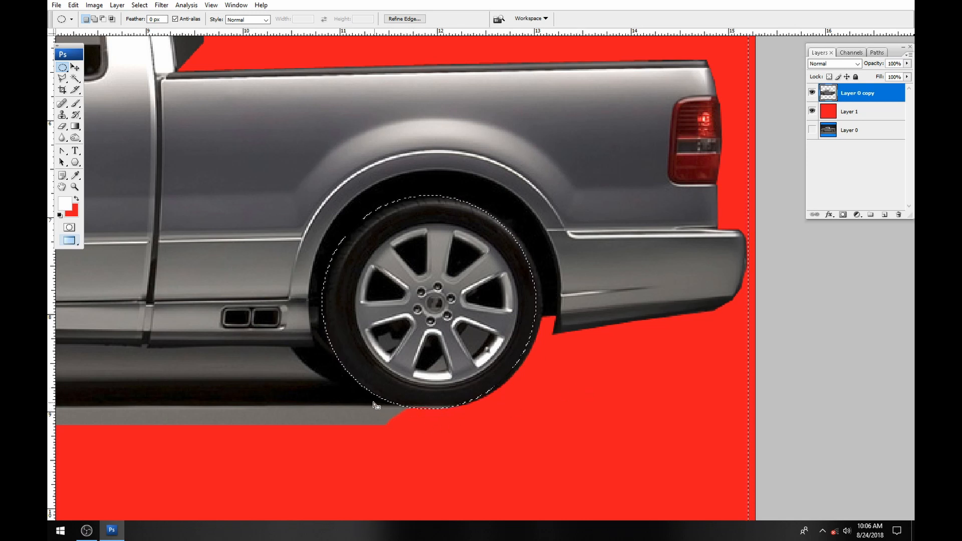
pyautogui.click(62, 127)
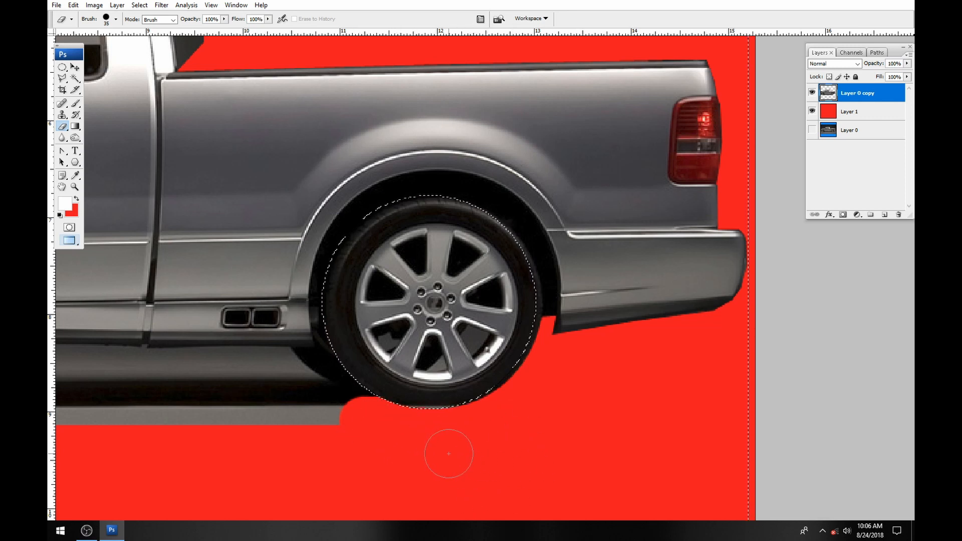
pyautogui.press('m')
pyautogui.moveTo(472, 461); pyautogui.dragTo(448, 447)
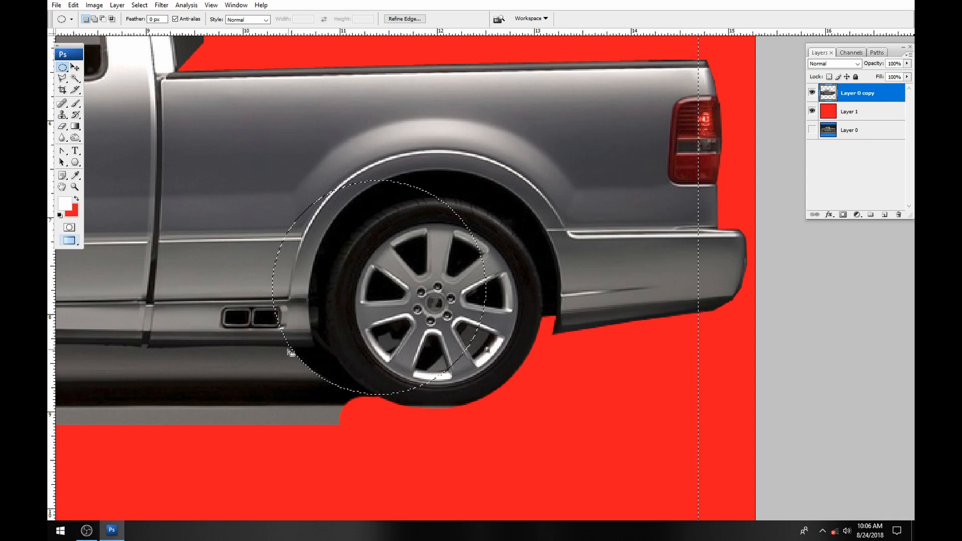
pyautogui.press('e')
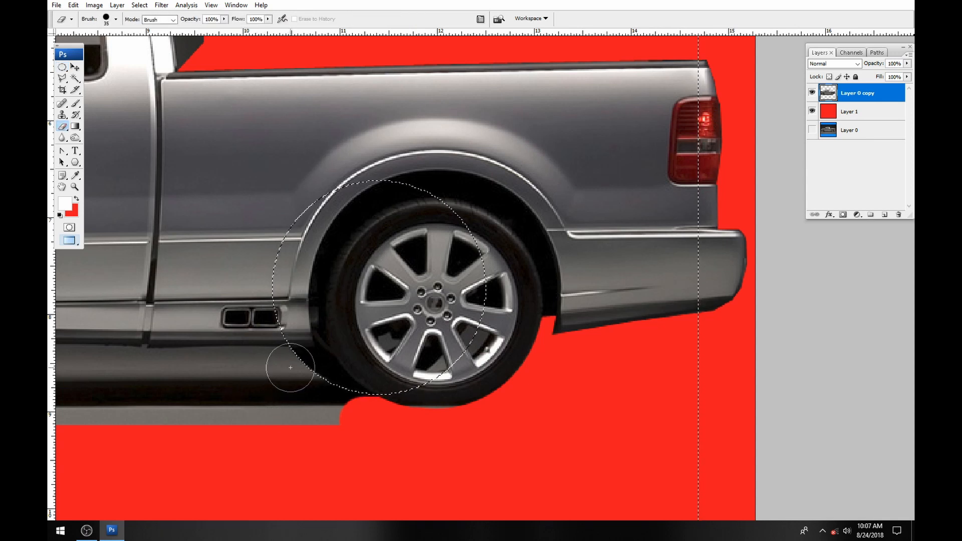
pyautogui.moveTo(289, 371)
pyautogui.mouseDown()
pyautogui.moveTo(362, 420)
pyautogui.moveTo(246, 397)
pyautogui.moveTo(264, 414)
pyautogui.moveTo(204, 408)
pyautogui.moveTo(563, 414)
pyautogui.moveTo(644, 466)
pyautogui.mouseUp()
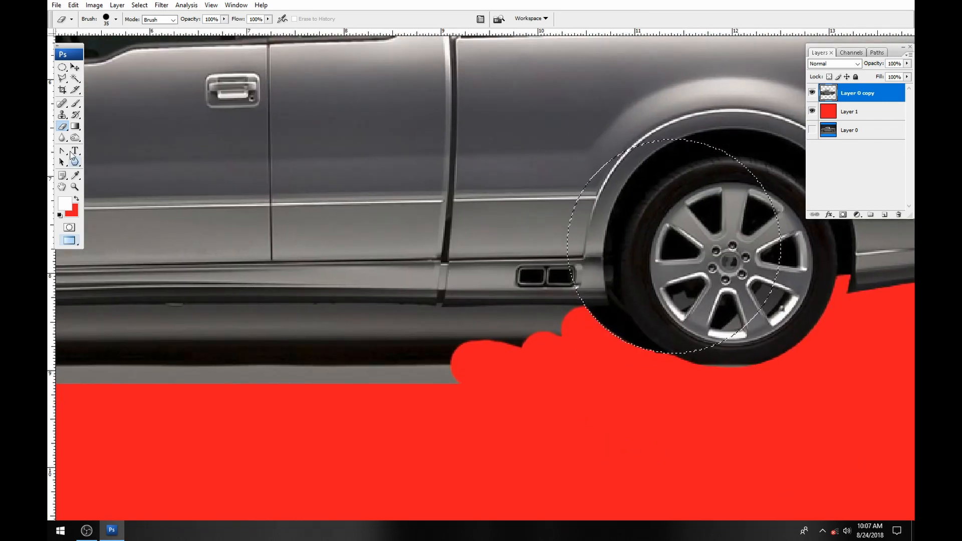
# - Outline the ground beneath the side skirt between the wheels with the Polygonal Lasso and delete it from the truck layer
pyautogui.click(62, 78)
pyautogui.hotkey('ctrl', 'd')
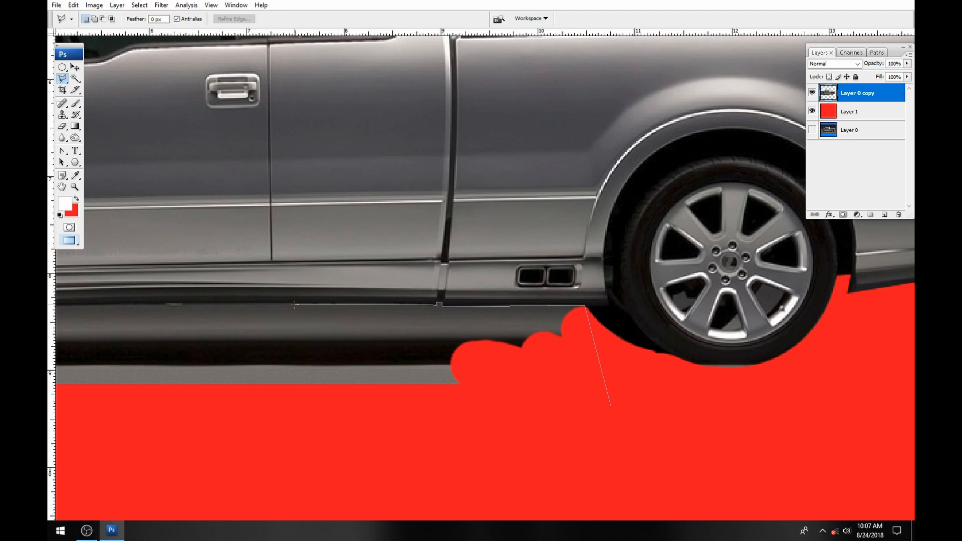
pyautogui.moveTo(294, 304); pyautogui.dragTo(663, 399)
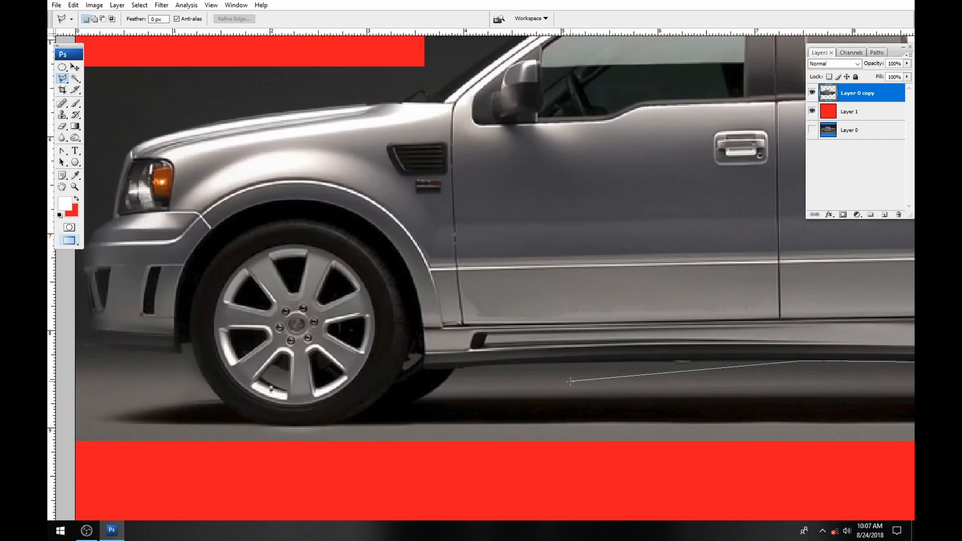
pyautogui.click(455, 368)
pyautogui.click(461, 501)
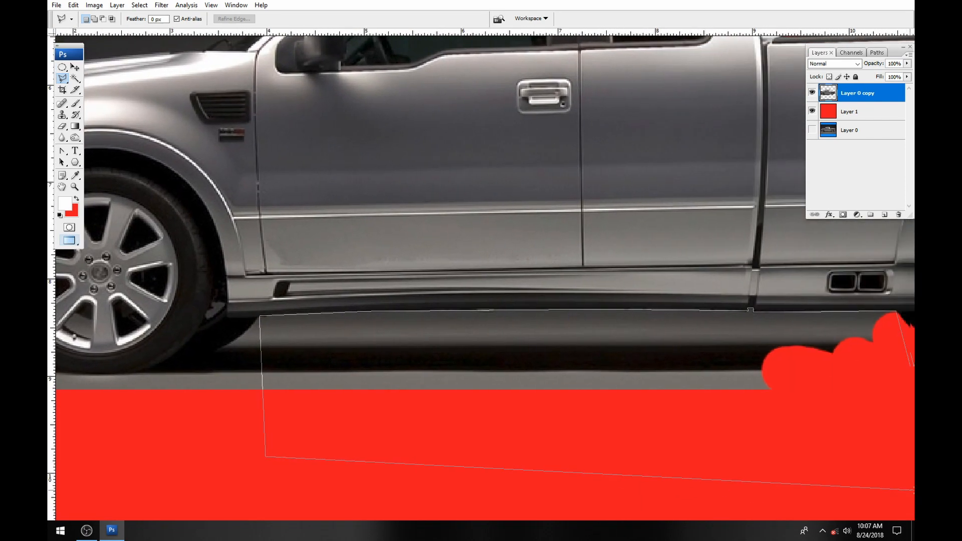
pyautogui.doubleClick(724, 466)
pyautogui.press('Delete')
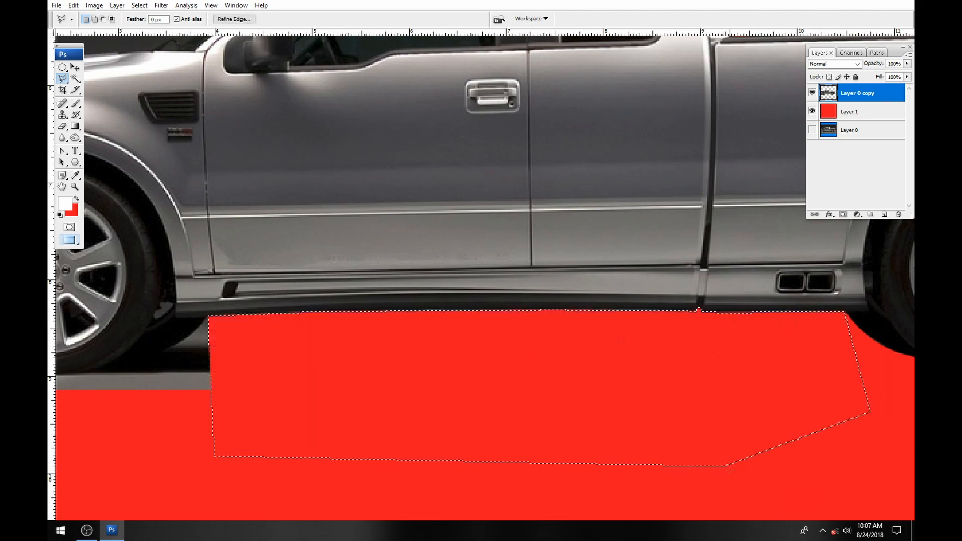
# - Clear the old selection and draw an elliptical selection around the front tire
pyautogui.moveTo(105, 253); pyautogui.dragTo(346, 253)
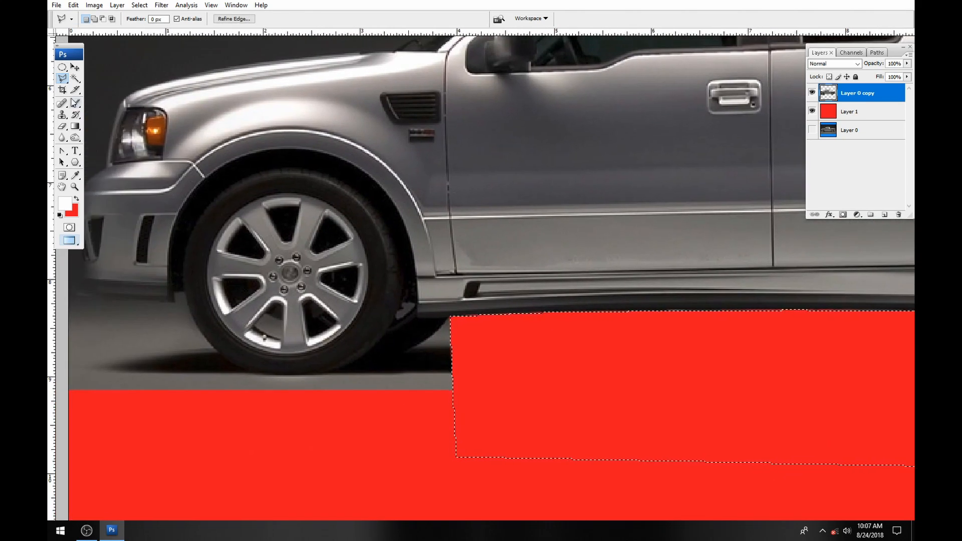
pyautogui.click(64, 69)
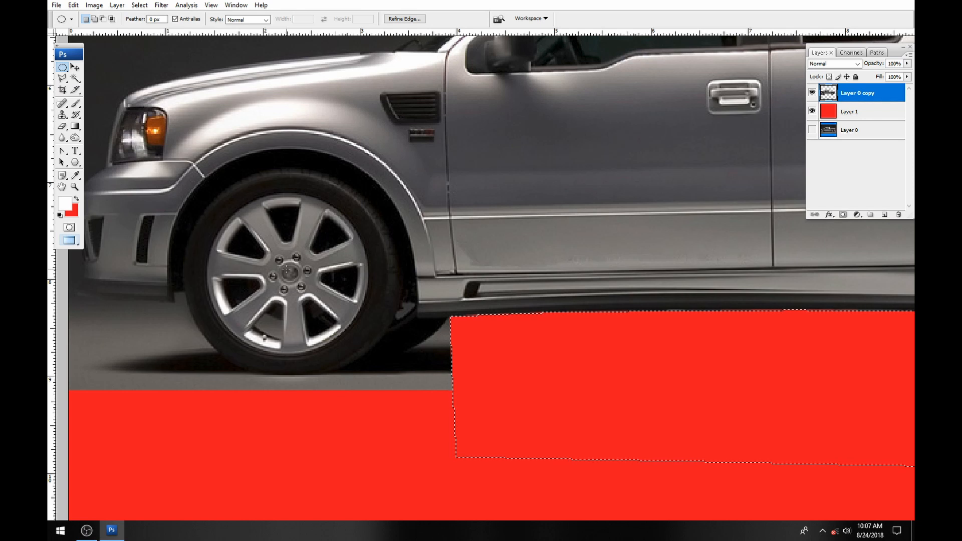
pyautogui.hotkey('ctrl', 'd')
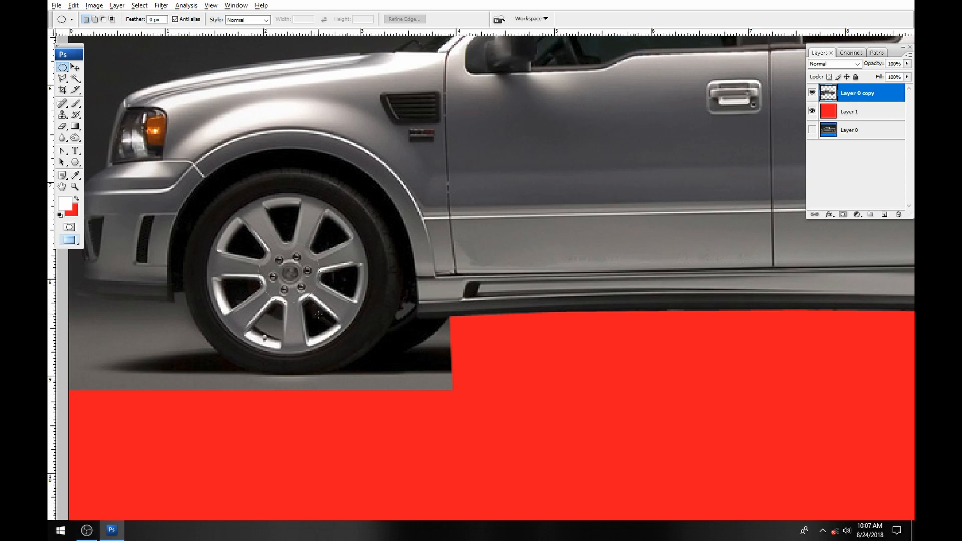
pyautogui.moveTo(374, 374); pyautogui.dragTo(395, 411)
pyautogui.moveTo(349, 321); pyautogui.dragTo(348, 318)
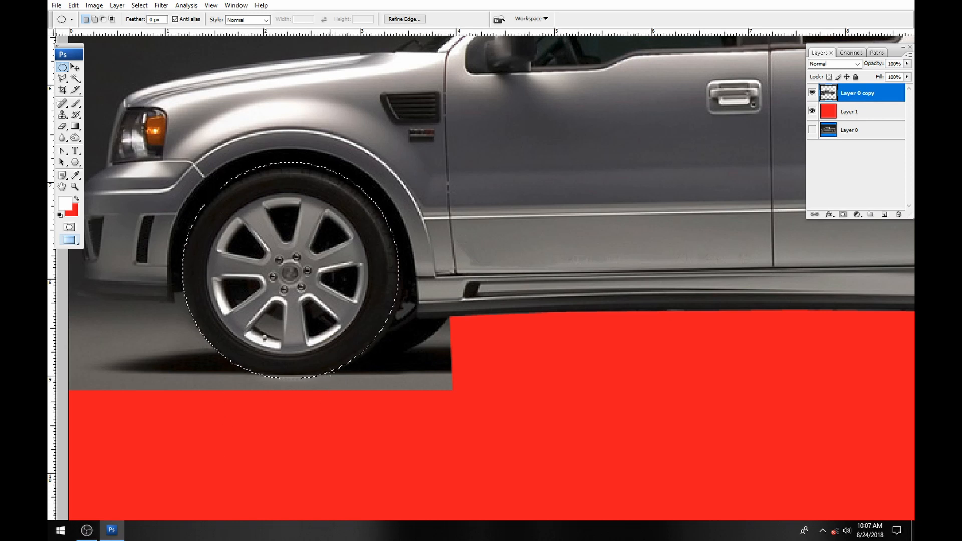
# - Transform the front tire selection to 101.7% width and apply the change
pyautogui.rightClick(386, 328)
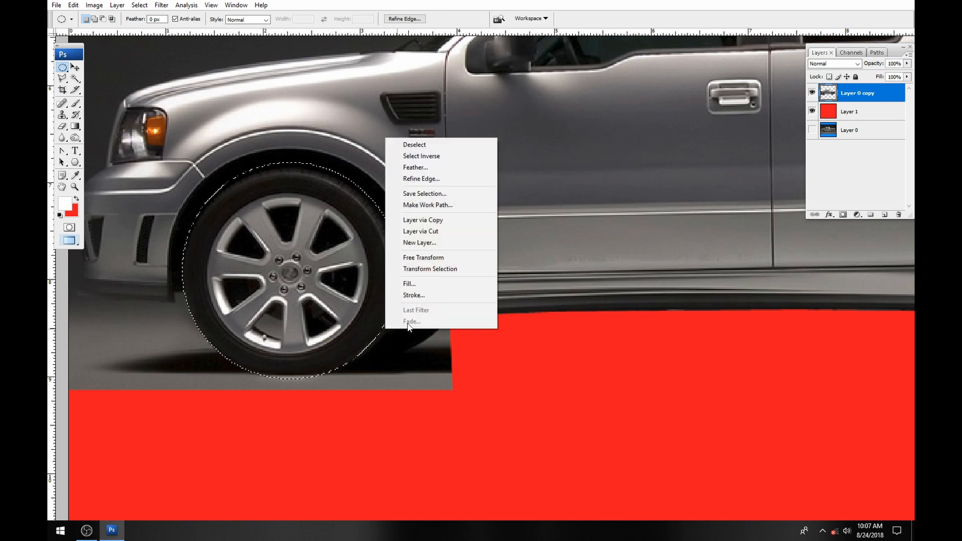
pyautogui.rightClick(369, 288)
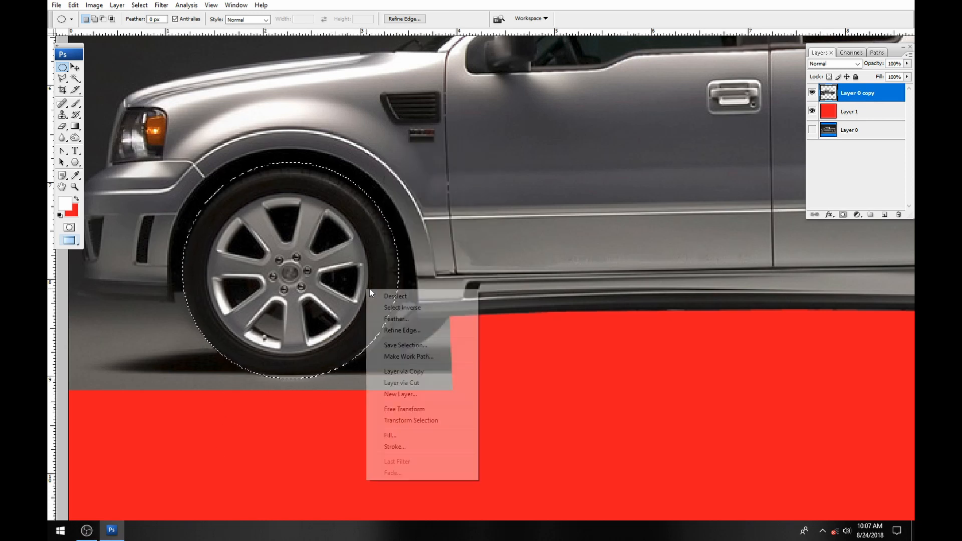
pyautogui.click(418, 417)
pyautogui.moveTo(399, 269); pyautogui.dragTo(402, 270)
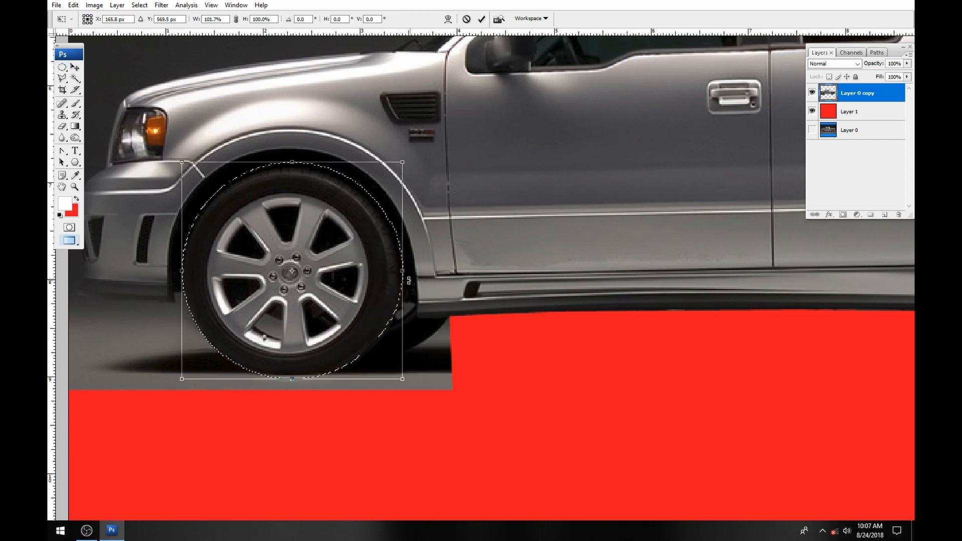
pyautogui.press('Return')
# - Invert the front tire selection and erase the ground along the tire's lower edge
pyautogui.press('e')
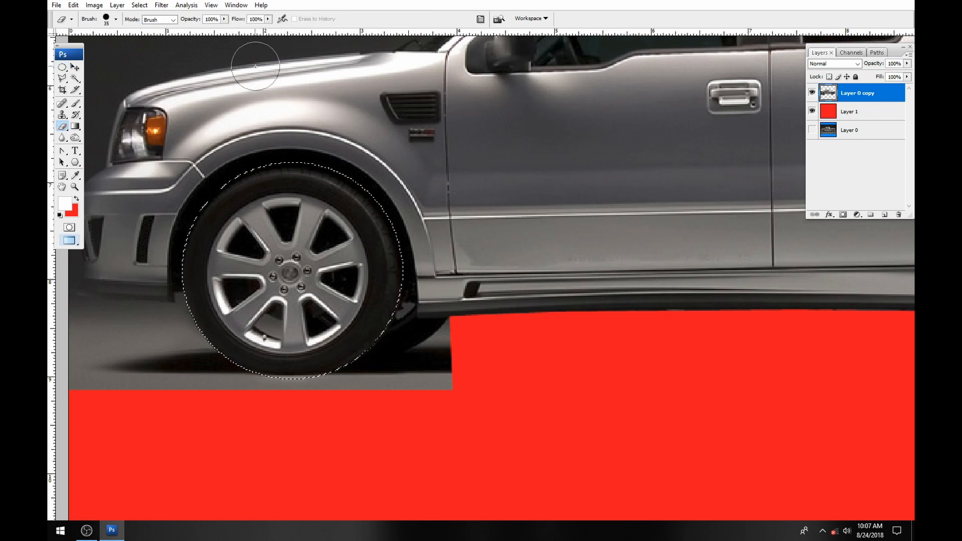
pyautogui.click(139, 5)
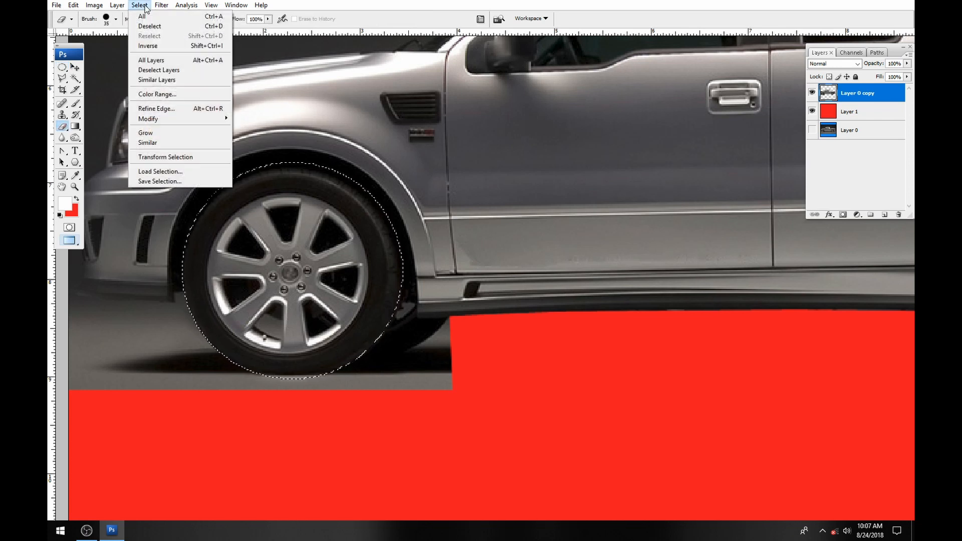
pyautogui.click(155, 46)
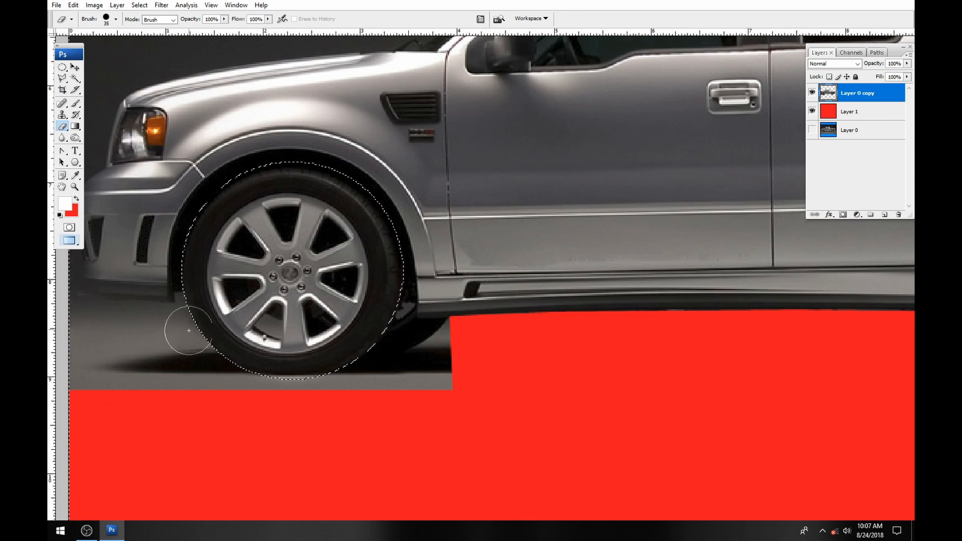
pyautogui.click(199, 311)
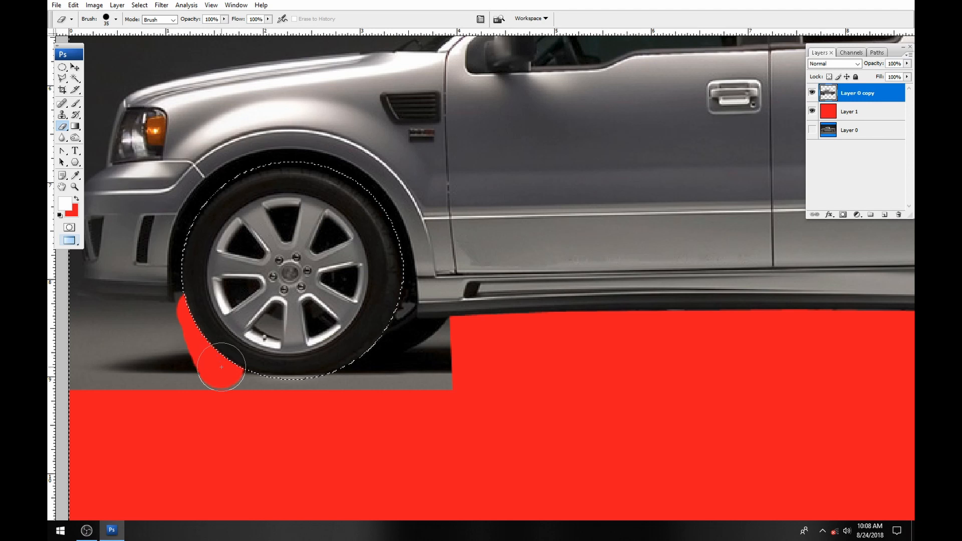
pyautogui.click(358, 387)
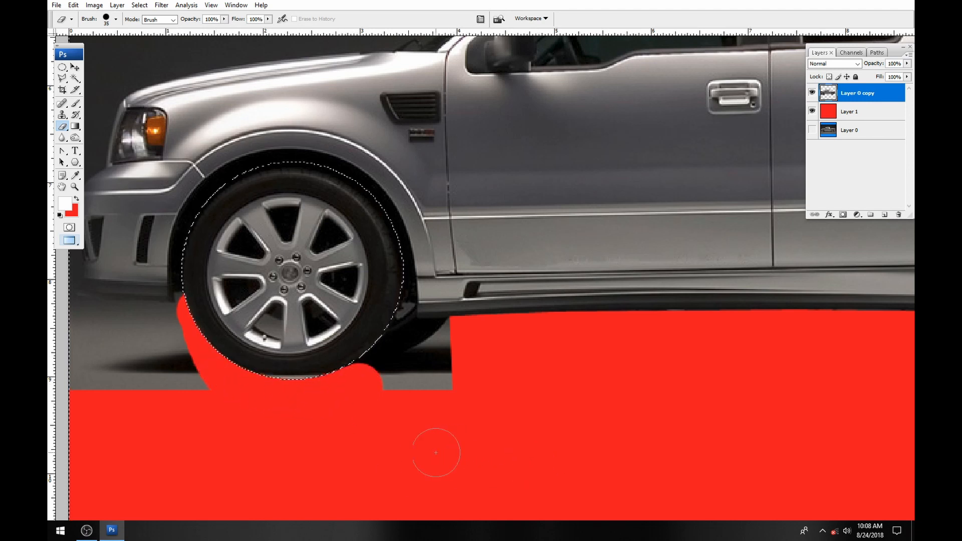
# - Shift the inverted selection toward the truck's rear, erase the remaining ground behind the front tire, and deselect
pyautogui.press('m')
pyautogui.moveTo(368, 432); pyautogui.dragTo(433, 415)
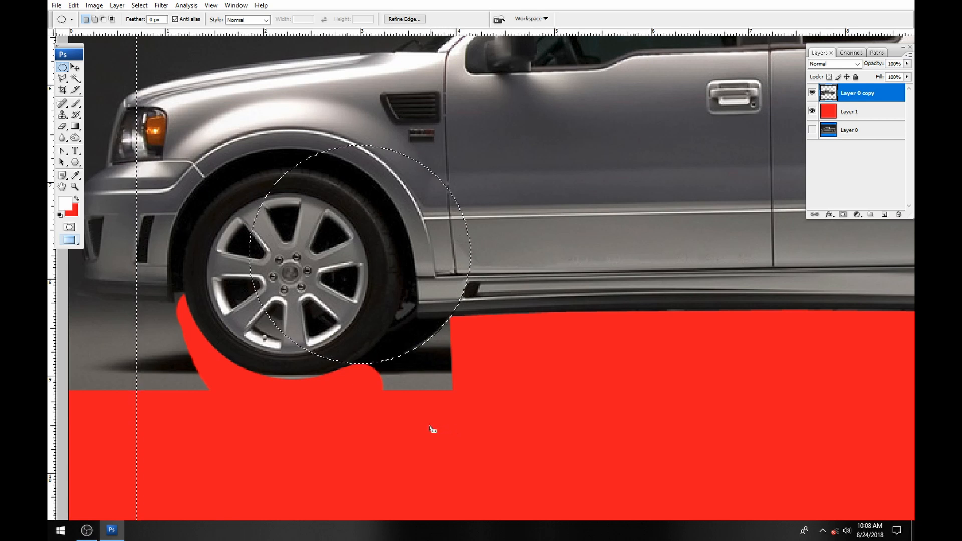
pyautogui.press('e')
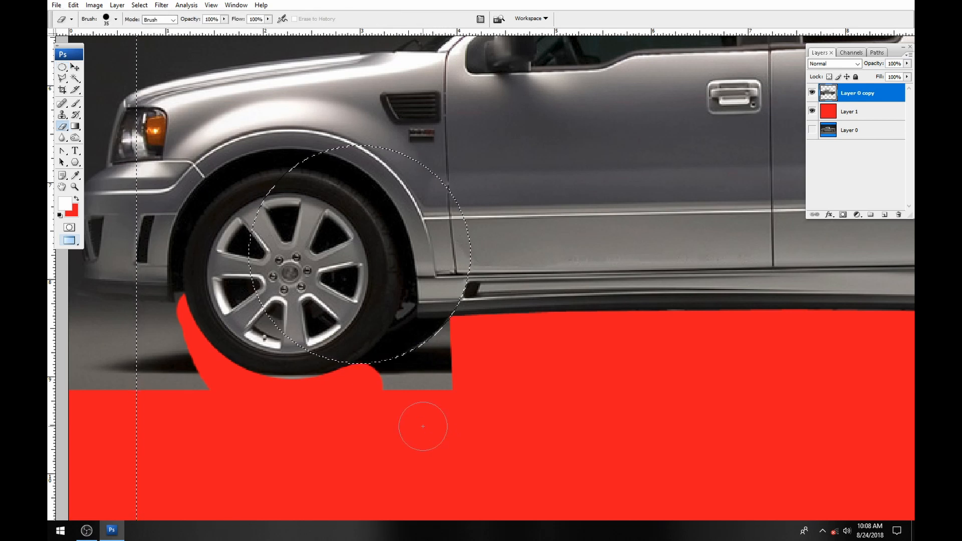
pyautogui.moveTo(426, 360)
pyautogui.mouseDown()
pyautogui.moveTo(453, 340)
pyautogui.moveTo(380, 378)
pyautogui.moveTo(444, 382)
pyautogui.moveTo(492, 369)
pyautogui.mouseUp()
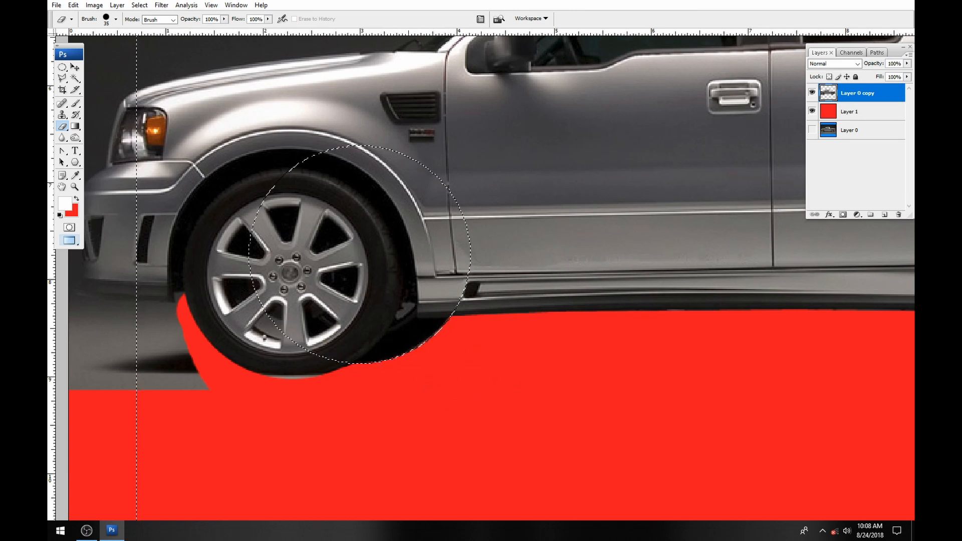
pyautogui.hotkey('ctrl', 'd')
# - Start a Polygonal Lasso outline below the front tire and trace it up to the bumper's lower rear corner
pyautogui.moveTo(543, 399); pyautogui.dragTo(710, 459)
pyautogui.moveTo(598, 474); pyautogui.dragTo(542, 427)
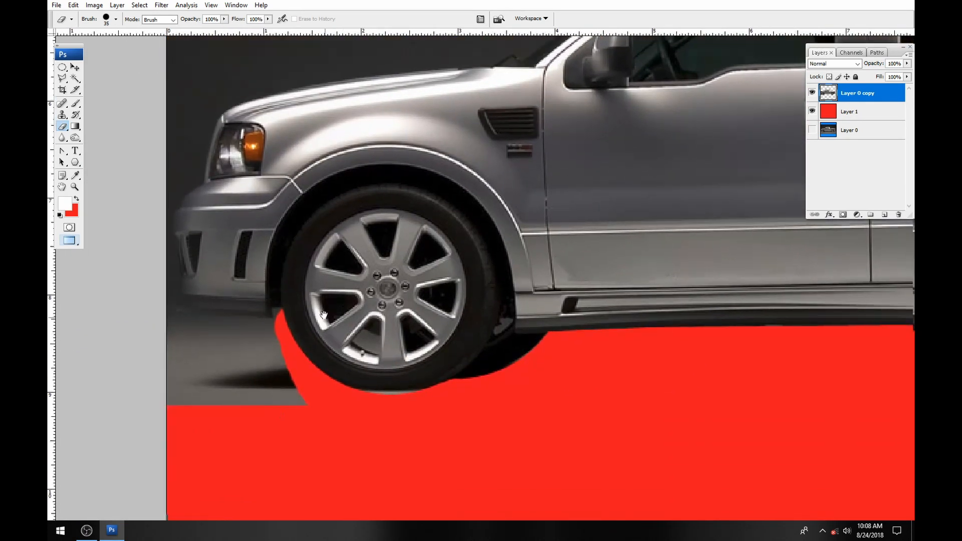
pyautogui.moveTo(326, 324); pyautogui.dragTo(324, 316)
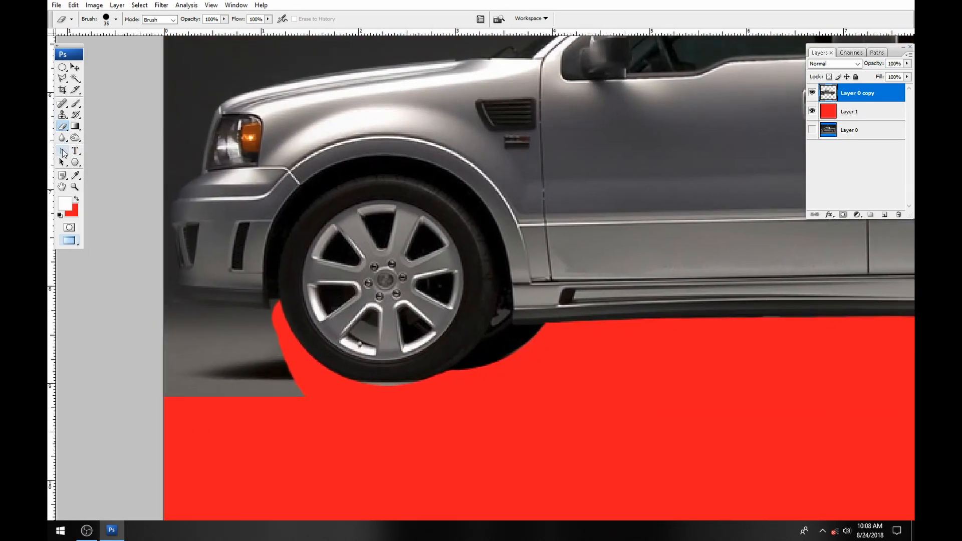
pyautogui.click(62, 78)
pyautogui.click(371, 473)
pyautogui.click(279, 309)
pyautogui.click(277, 299)
pyautogui.click(271, 299)
pyautogui.click(269, 307)
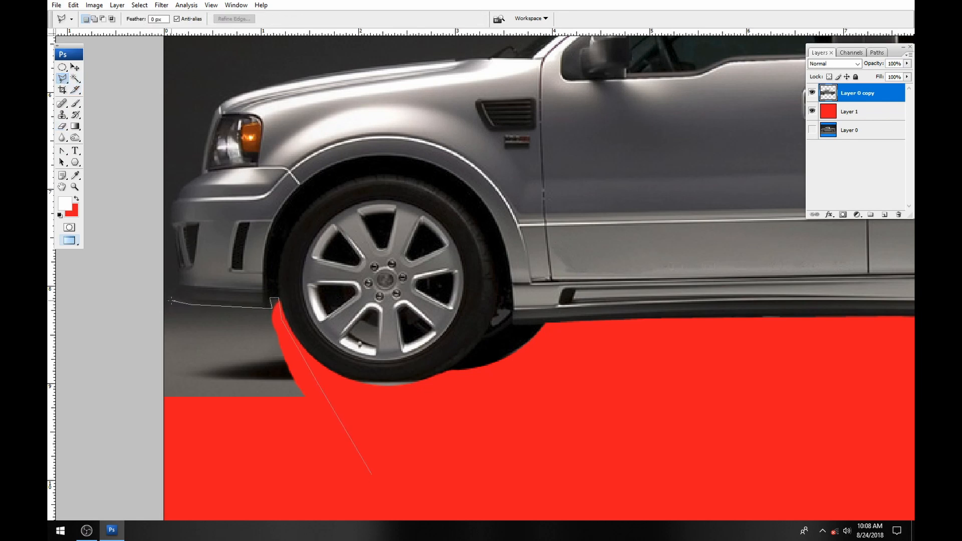
# - Continue the outline around the front bumper, headlight and hood, close it through the background, and delete the enclosed area
pyautogui.click(186, 182)
pyautogui.click(201, 172)
pyautogui.click(214, 122)
pyautogui.click(240, 95)
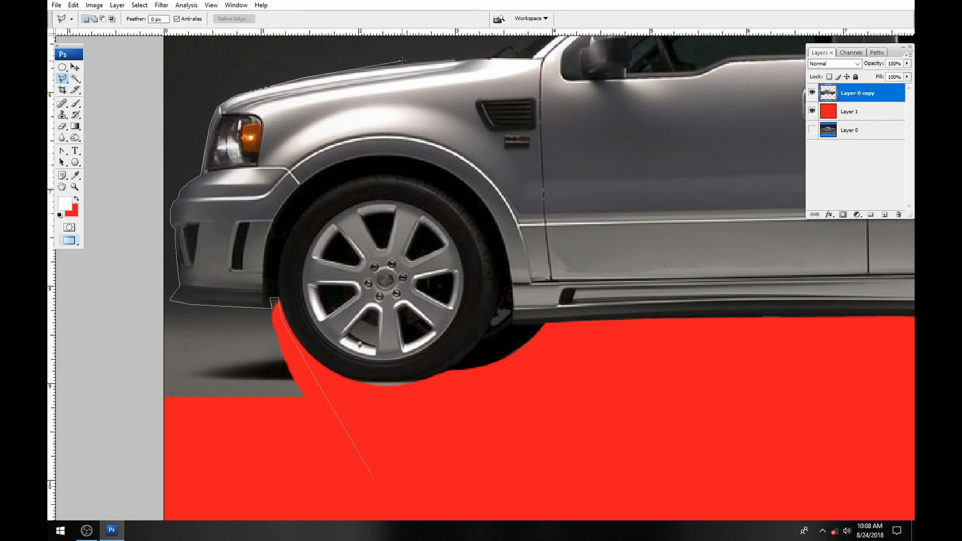
pyautogui.click(403, 61)
pyautogui.moveTo(480, 57); pyautogui.dragTo(224, 267)
pyautogui.click(204, 331)
pyautogui.click(447, 264)
pyautogui.click(435, 44)
pyautogui.press('Delete')
# - Trace a Polygonal Lasso outline from the base of the windshield up along the roofline toward the back of the cab
pyautogui.click(346, 144)
pyautogui.click(272, 279)
pyautogui.click(320, 292)
pyautogui.click(349, 291)
pyautogui.click(435, 228)
pyautogui.click(500, 187)
pyautogui.moveTo(705, 159); pyautogui.dragTo(410, 159)
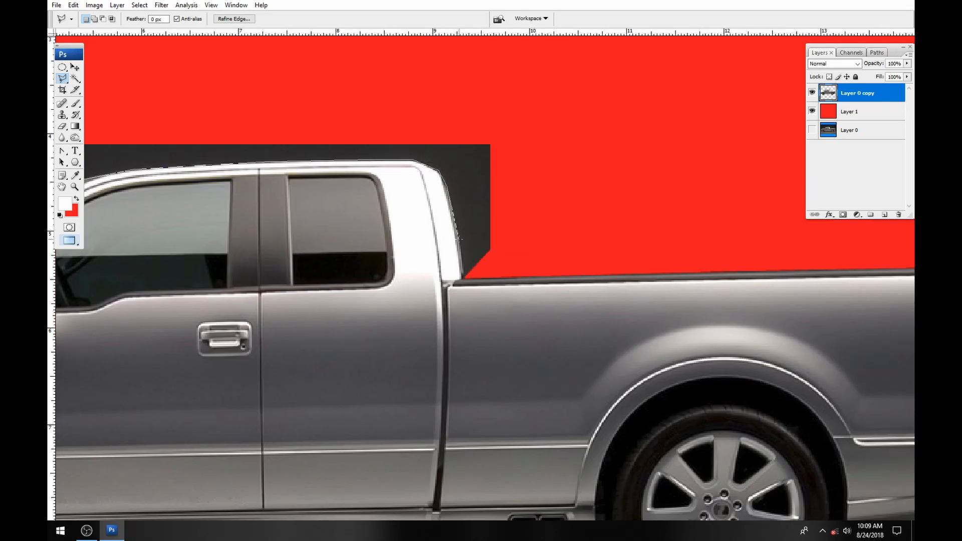
# - Finish the outline down the back of the cab, close it above the roof, and delete the enclosed background
pyautogui.click(465, 276)
pyautogui.click(559, 274)
pyautogui.click(538, 85)
pyautogui.moveTo(150, 150); pyautogui.dragTo(626, 256)
pyautogui.click(602, 194)
pyautogui.click(364, 219)
pyautogui.click(383, 251)
pyautogui.press('Delete')
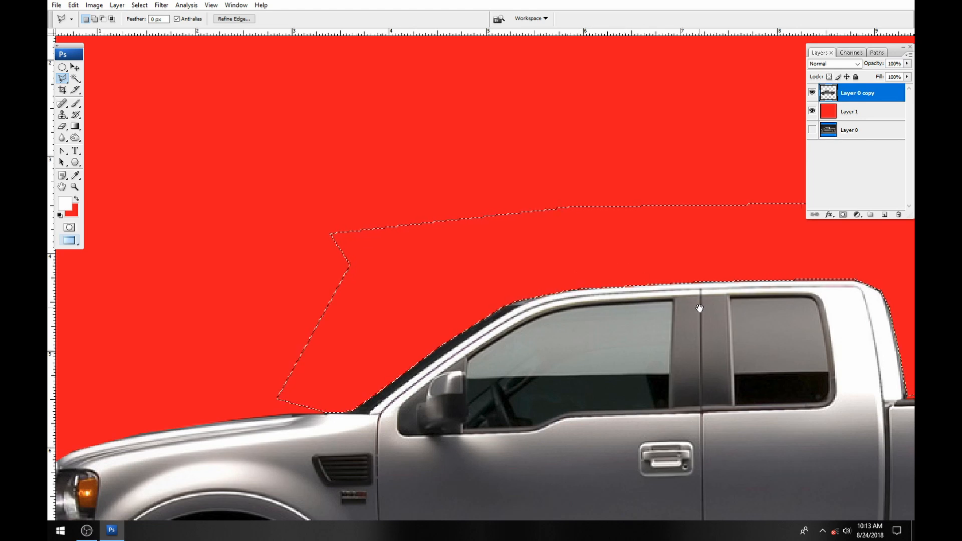
# - Duplicate the cut-out truck layer as Layer 0 copy 2
pyautogui.moveTo(699, 307); pyautogui.dragTo(621, 305)
pyautogui.rightClick(862, 93)
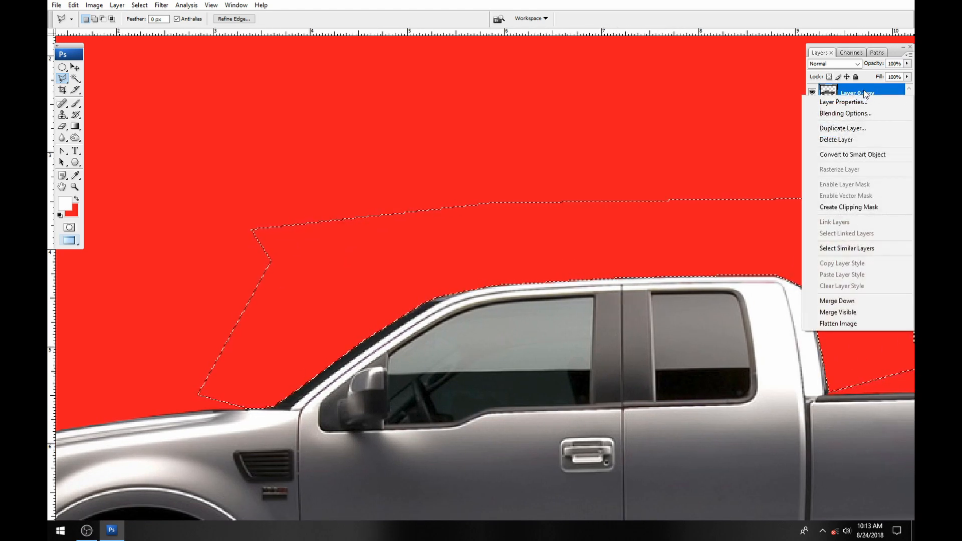
pyautogui.click(865, 129)
pyautogui.click(568, 164)
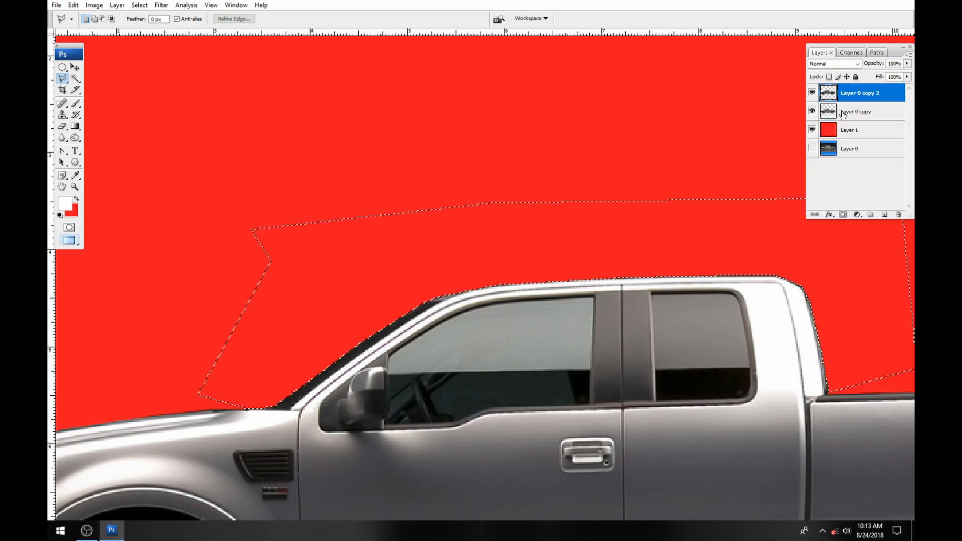
# - Hide the Layer 0 copy layer and rename it No BG
pyautogui.click(811, 112)
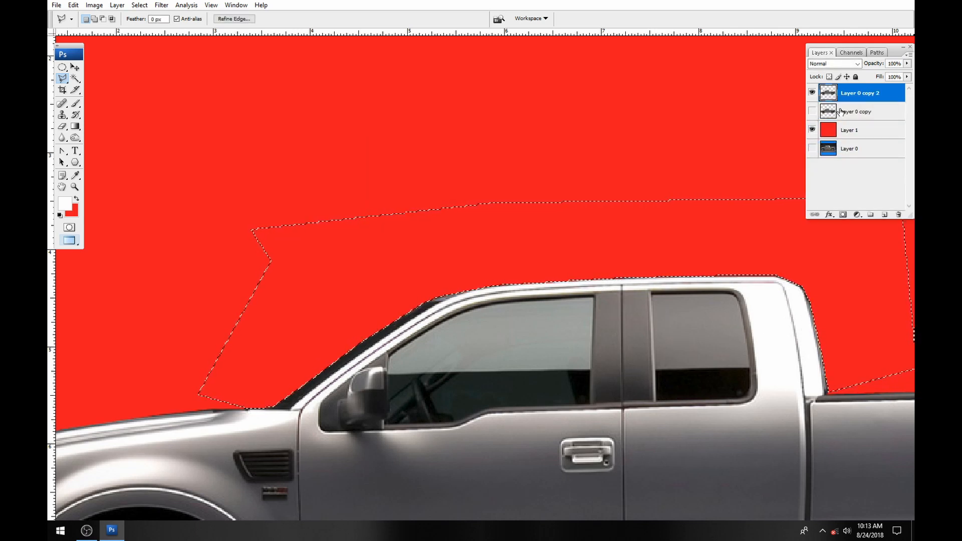
pyautogui.click(813, 113)
pyautogui.doubleClick(852, 113)
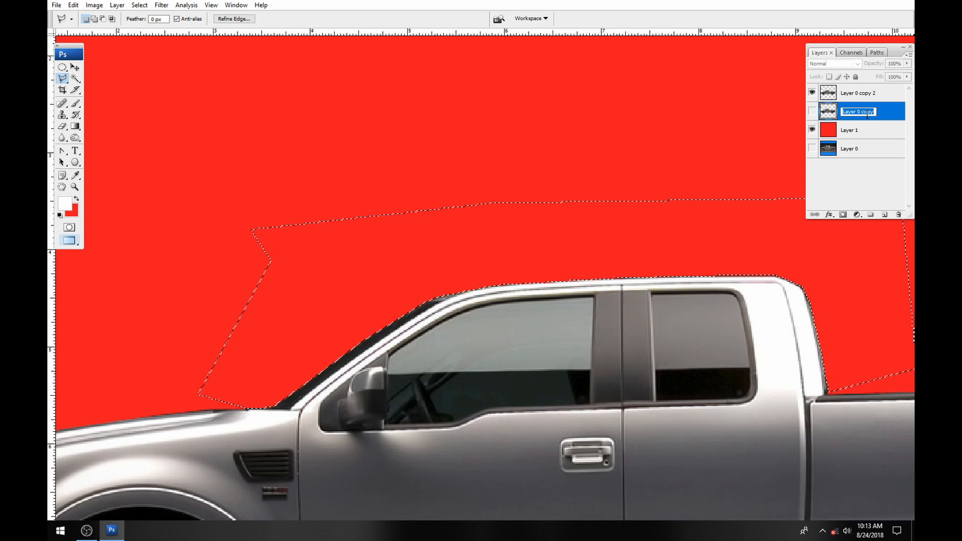
pyautogui.write('No BG')
pyautogui.press('Return')
# - Make Layer 0 copy 2 the active layer and clear the lasso selection
pyautogui.click(839, 95)
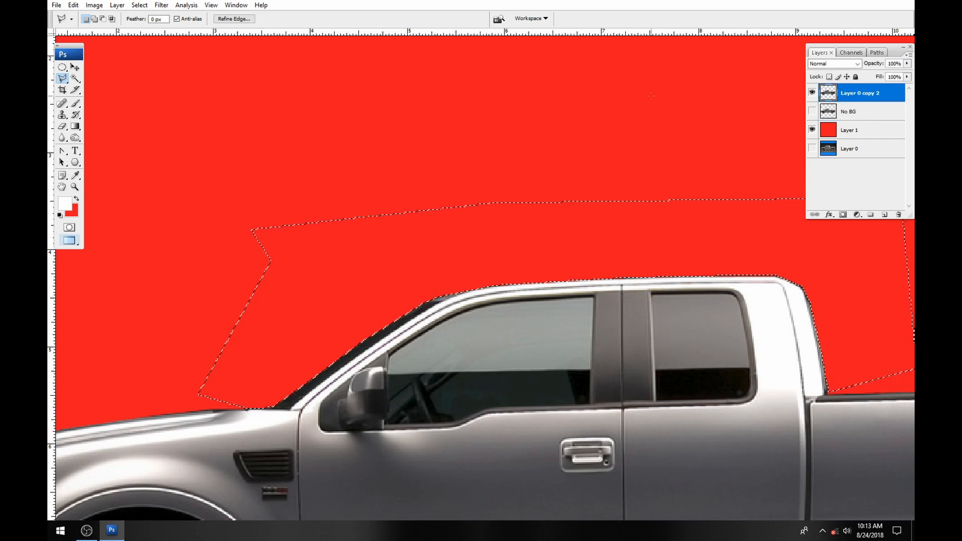
pyautogui.click(140, 5)
pyautogui.click(145, 25)
pyautogui.moveTo(402, 243); pyautogui.dragTo(500, 134)
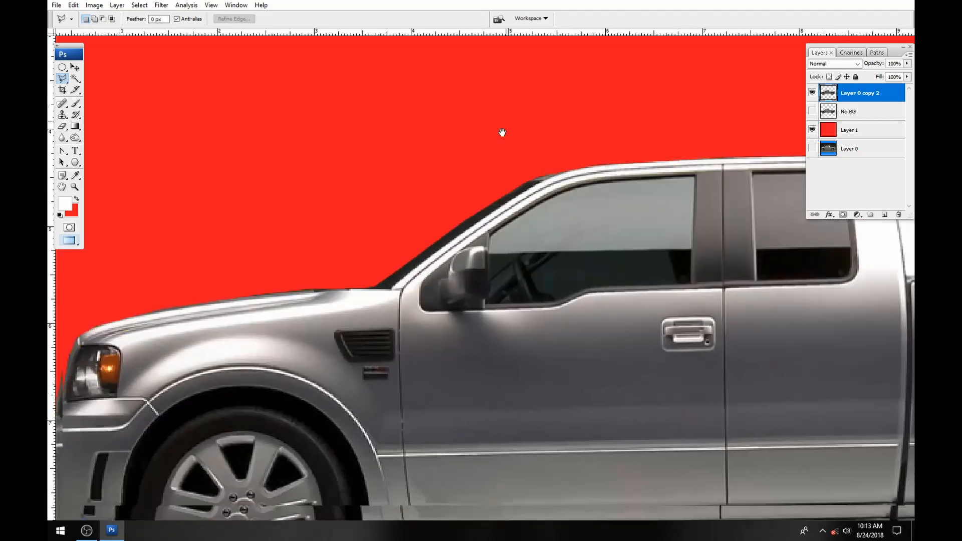
pyautogui.moveTo(380, 416); pyautogui.dragTo(512, 182)
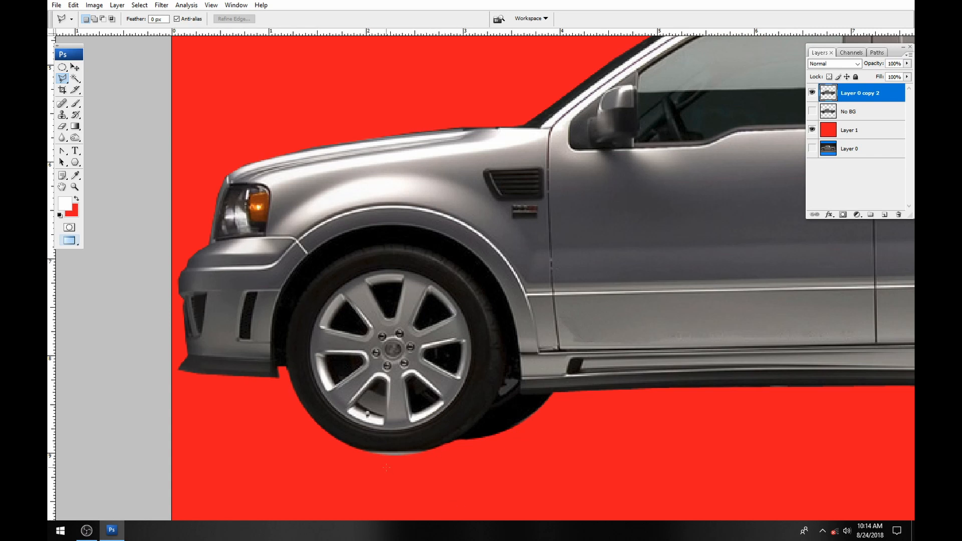
# - Try to trim the pale strip beneath the front tire with a rectangular selection
pyautogui.click(62, 67)
pyautogui.click(97, 68)
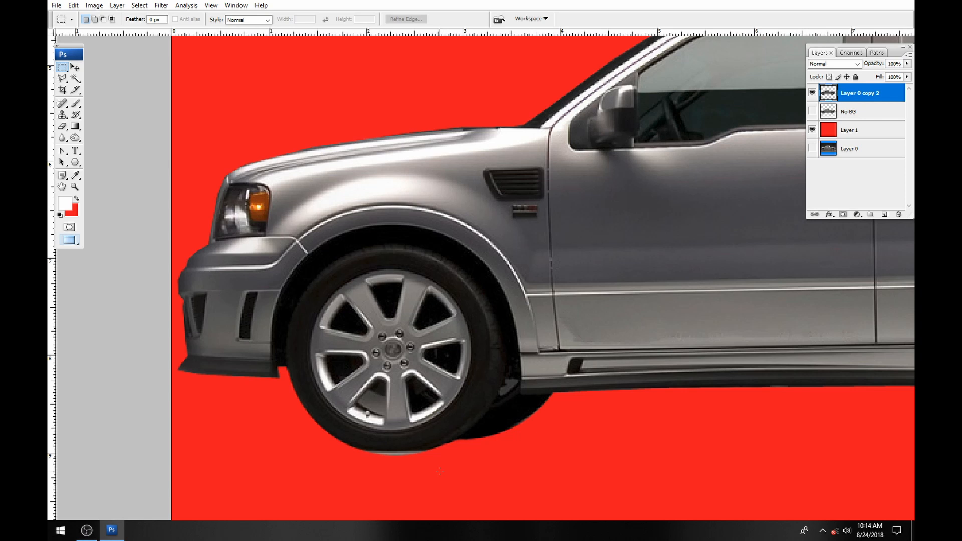
pyautogui.moveTo(354, 454); pyautogui.dragTo(354, 451)
pyautogui.moveTo(405, 469); pyautogui.dragTo(439, 492)
pyautogui.hotkey('shift', 'Left')
pyautogui.hotkey('shift', 'Left')
pyautogui.hotkey('shift', 'Left')
pyautogui.hotkey('shift', 'Left')
pyautogui.hotkey('shift', 'Left')
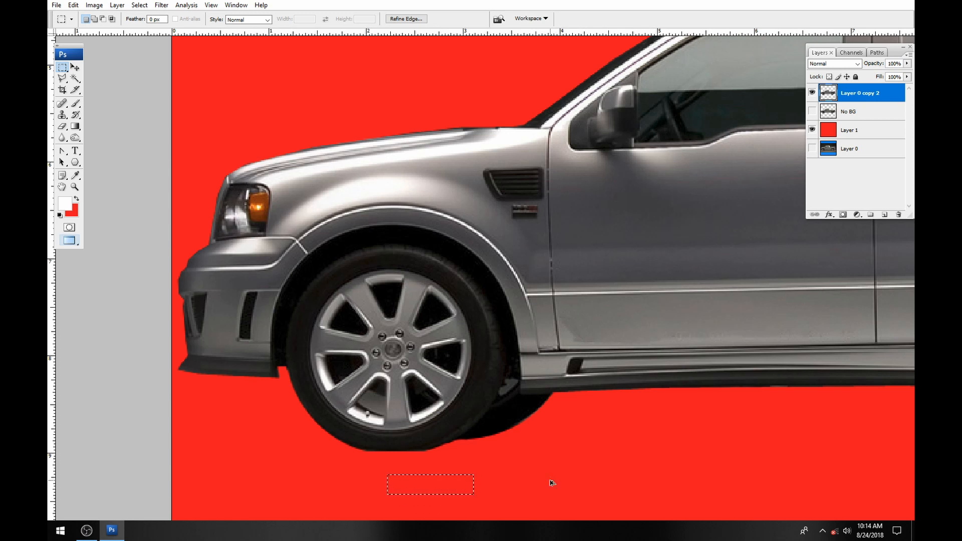
# - Nudge the rectangular selection upward and toward the truck's front, and discard both the selection and the strip trim
pyautogui.hotkey('shift', 'Up')
pyautogui.hotkey('shift', 'Up')
pyautogui.hotkey('shift', 'Up')
pyautogui.hotkey('shift', 'Up')
pyautogui.hotkey('shift', 'Up')
pyautogui.hotkey('shift', 'Up')
pyautogui.hotkey('shift', 'Up')
pyautogui.hotkey('shift', 'Left')
pyautogui.hotkey('shift', 'Left')
pyautogui.hotkey('shift', 'Left')
pyautogui.hotkey('shift', 'Left')
pyautogui.hotkey('shift', 'Left')
pyautogui.click(547, 481)
pyautogui.scroll(-1, 608, 385)
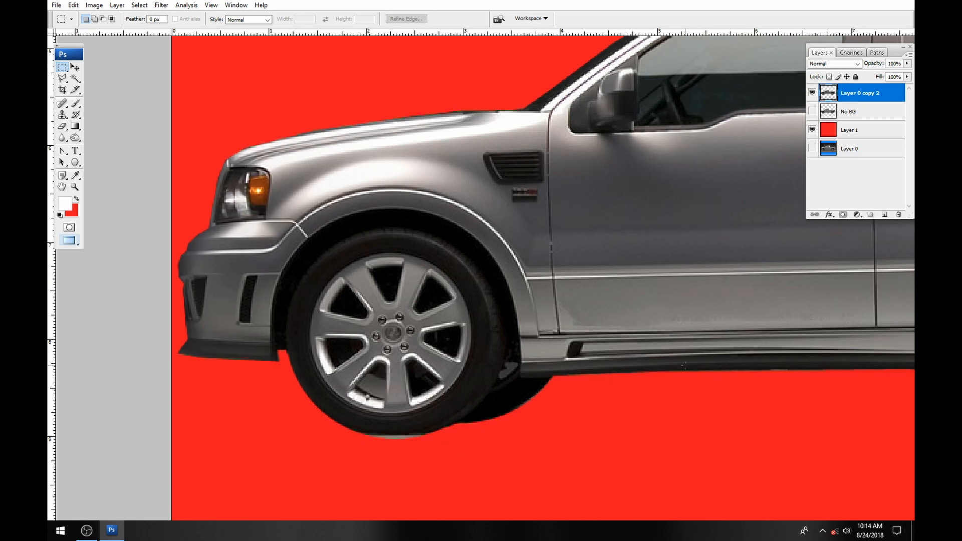
# - Fit an elliptical selection around the front wheel and its dark wheel well, and delete the enclosed area
pyautogui.scroll(-2, 501, 335)
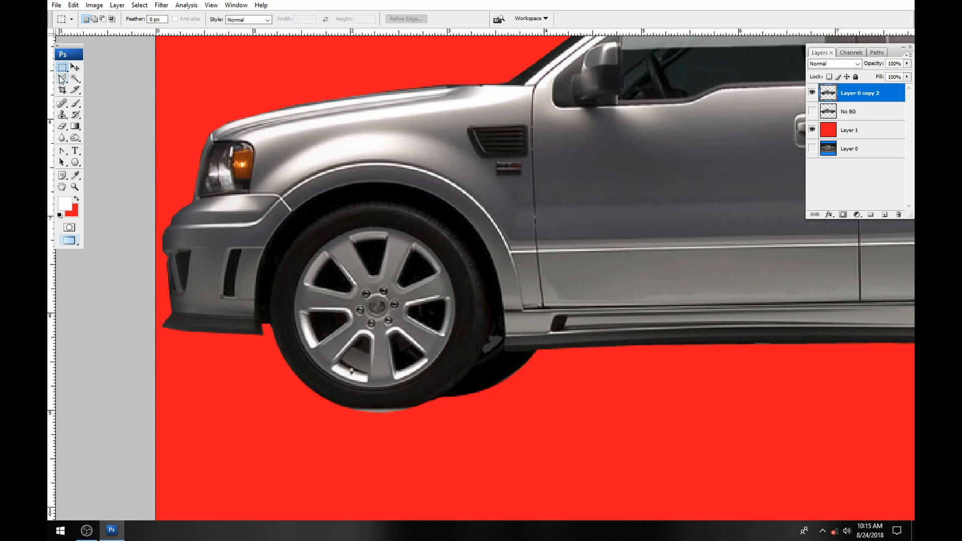
pyautogui.click(63, 67)
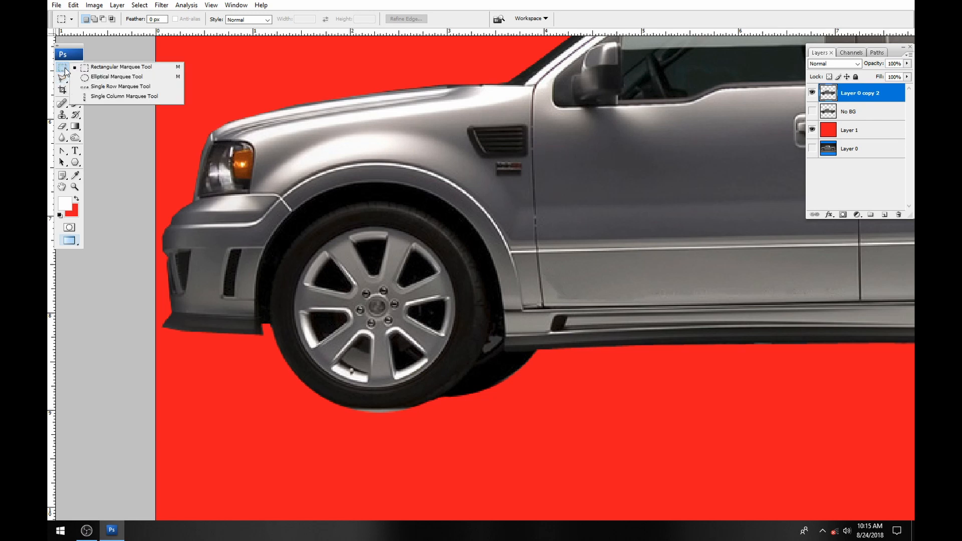
pyautogui.click(116, 77)
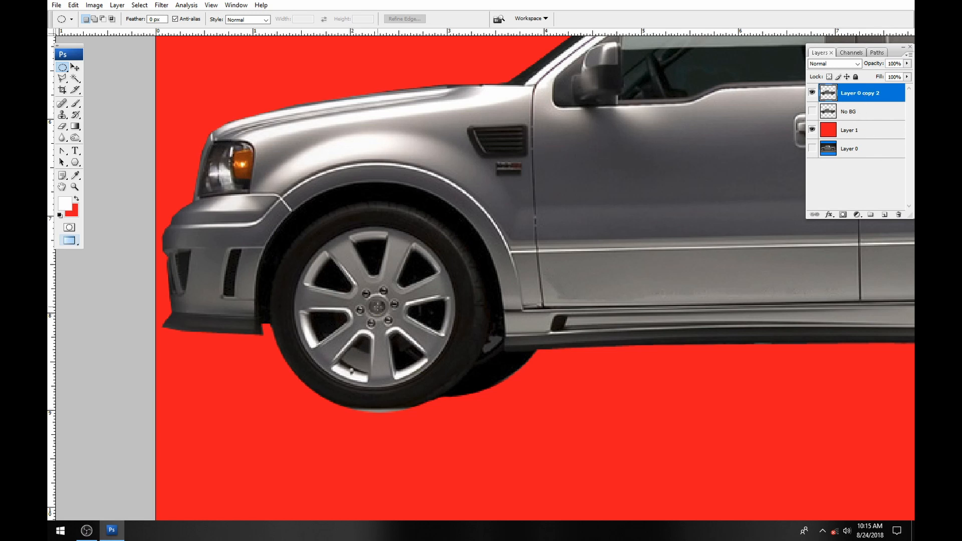
pyautogui.moveTo(481, 382); pyautogui.dragTo(497, 417)
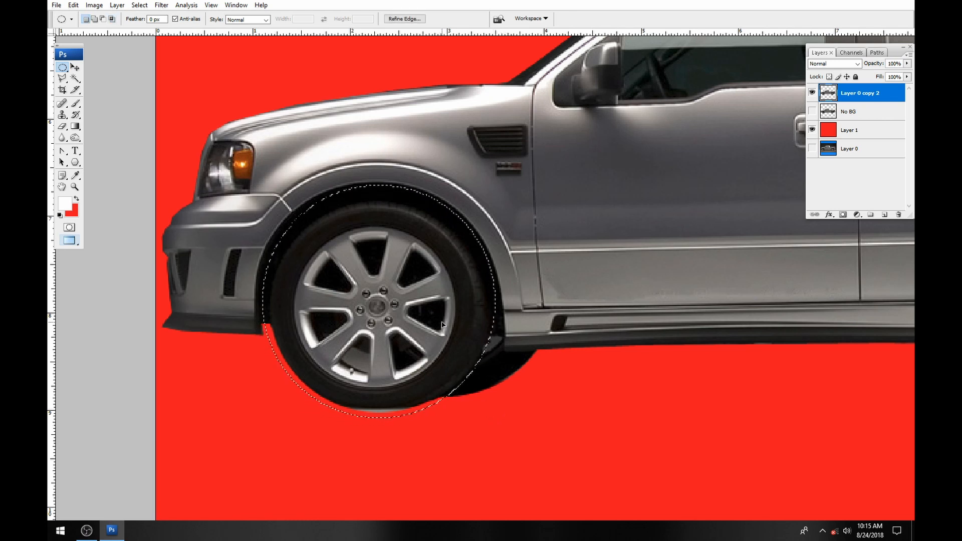
pyautogui.moveTo(430, 220); pyautogui.dragTo(433, 220)
pyautogui.press('Left')
pyautogui.press('Left')
pyautogui.press('Left')
pyautogui.press('Left')
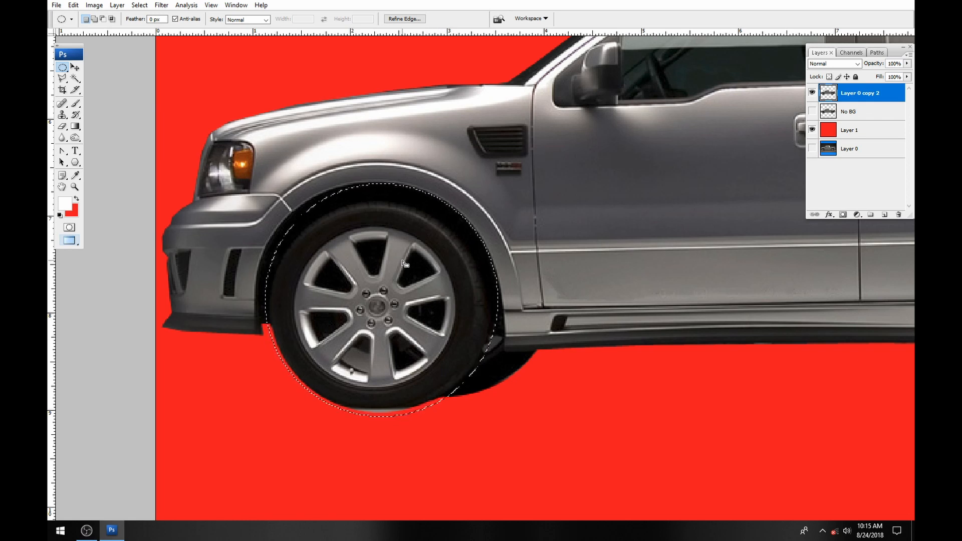
pyautogui.press('Delete')
# - Move the elliptical selection over the dark tire remnant behind the front wheel opening and delete that area
pyautogui.moveTo(433, 247)
pyautogui.mouseDown()
pyautogui.moveTo(438, 272)
pyautogui.moveTo(418, 261)
pyautogui.moveTo(414, 273)
pyautogui.moveTo(391, 432)
pyautogui.moveTo(484, 460)
pyautogui.moveTo(540, 453)
pyautogui.moveTo(569, 434)
pyautogui.mouseUp()
pyautogui.press('Delete')
pyautogui.moveTo(505, 424); pyautogui.dragTo(415, 437)
# - Reuse the same elliptical selection to delete the rear wheel, its dark wheel well and the leftover tire area below
pyautogui.moveTo(721, 331); pyautogui.dragTo(372, 228)
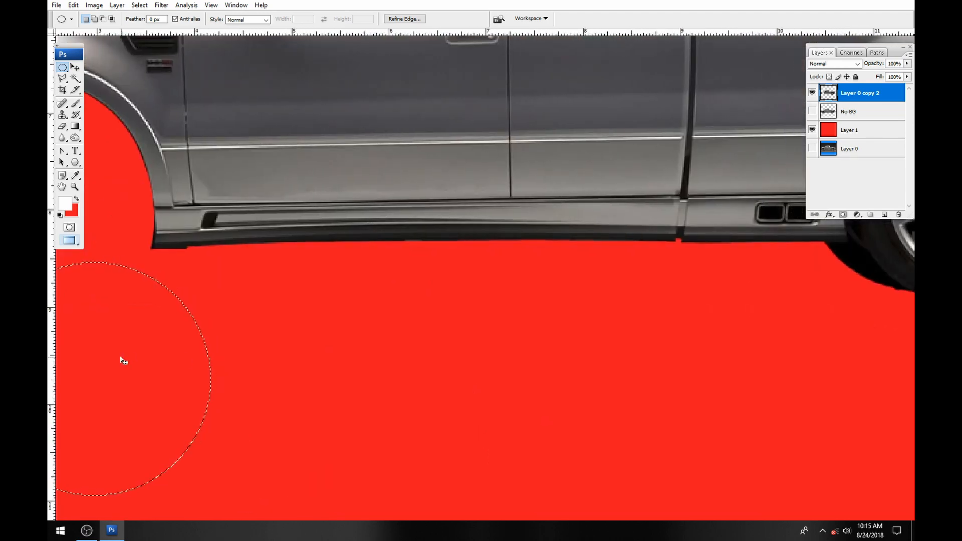
pyautogui.hotkey('ctrl', 'd')
pyautogui.hotkey('ctrl', 'shift', 'd')
pyautogui.moveTo(114, 347); pyautogui.dragTo(485, 187)
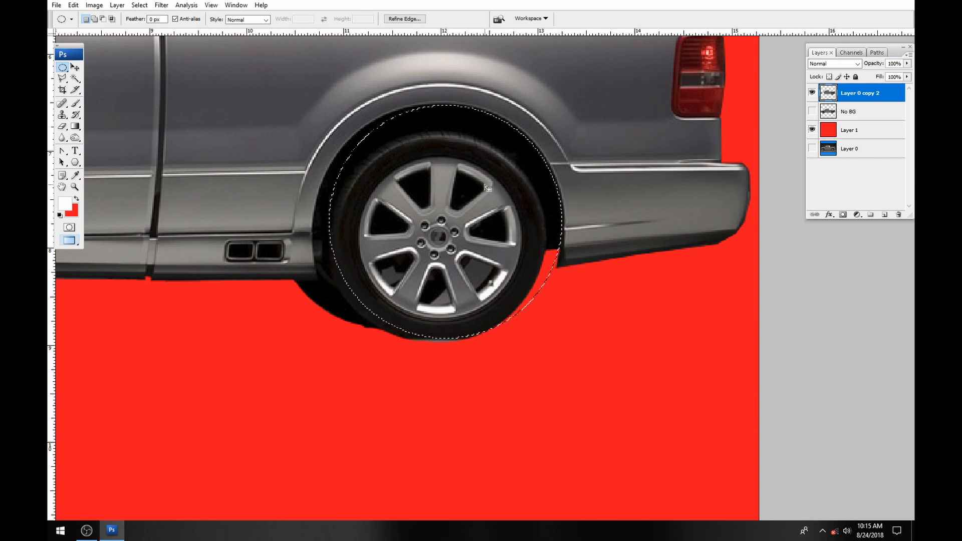
pyautogui.press('Delete')
pyautogui.moveTo(480, 185); pyautogui.dragTo(411, 369)
pyautogui.moveTo(621, 334); pyautogui.dragTo(385, 436)
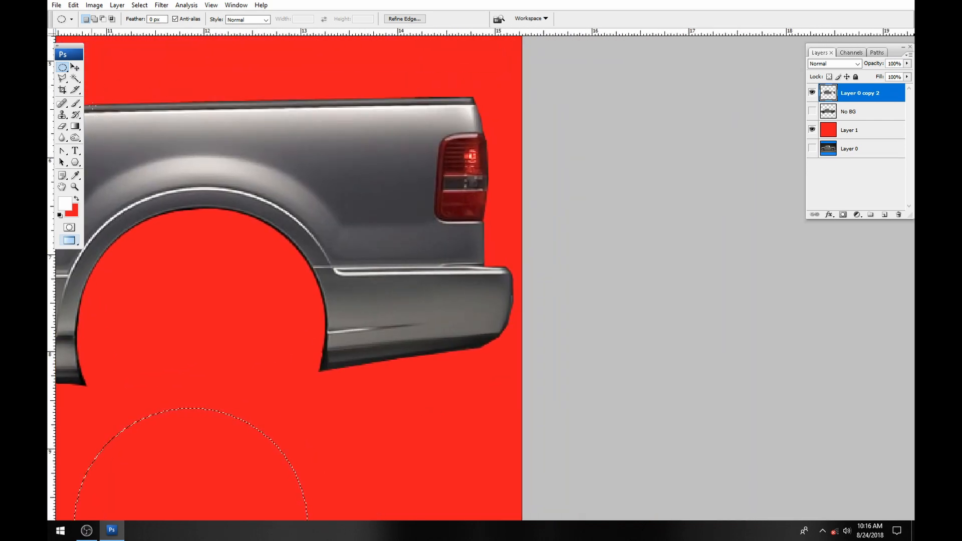
pyautogui.click(62, 78)
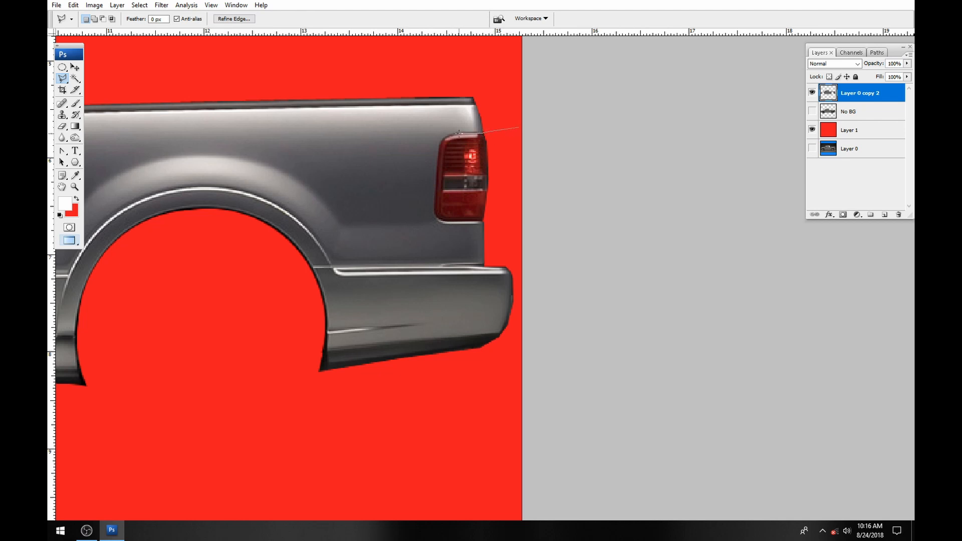
pyautogui.click(518, 127)
pyautogui.doubleClick(521, 170)
pyautogui.hotkey('ctrl', 'd')
# - Erase the taillight's two rounded inner corners, using a 25 px eraser for the upper corner and 14 px for the lower one
pyautogui.click(63, 127)
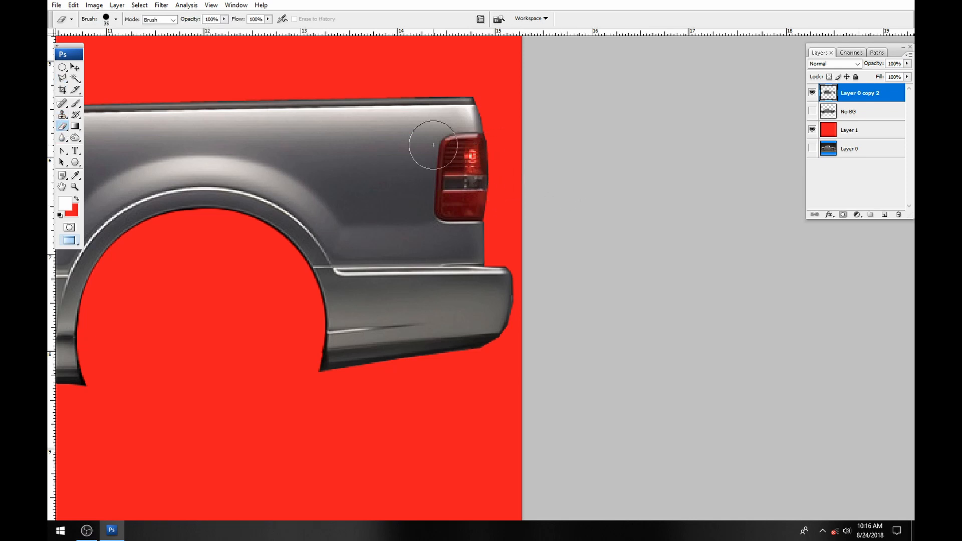
pyautogui.scroll(2, 456, 161)
pyautogui.rightClick(465, 206)
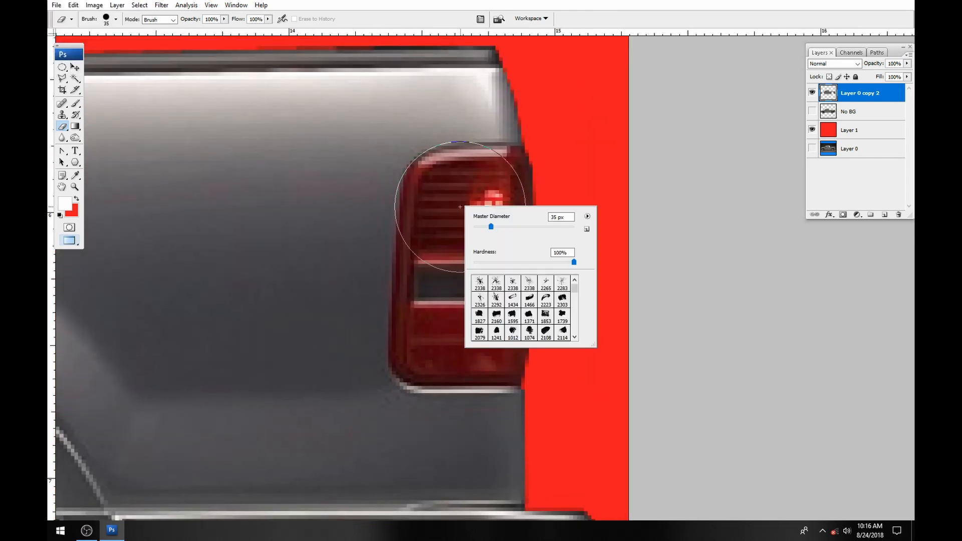
pyautogui.moveTo(491, 227); pyautogui.dragTo(485, 227)
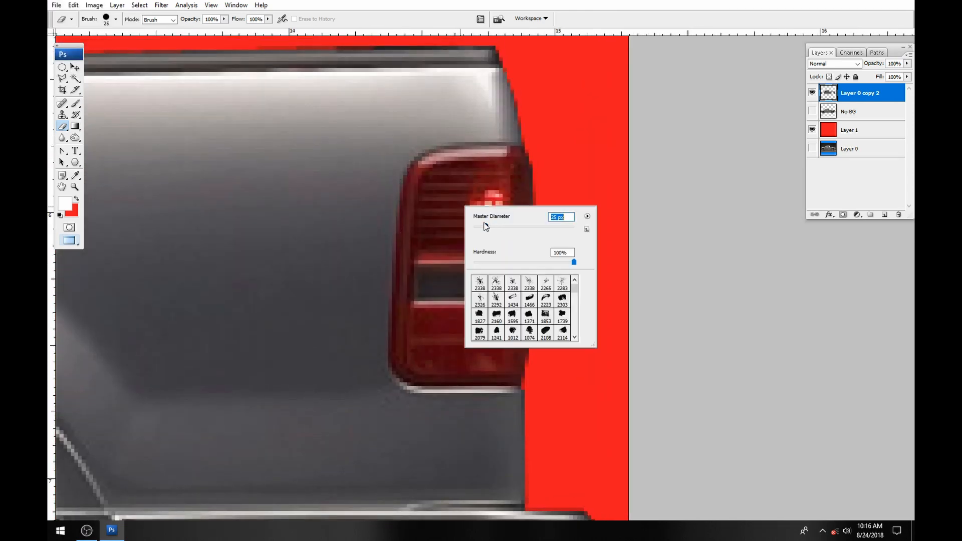
pyautogui.click(449, 195)
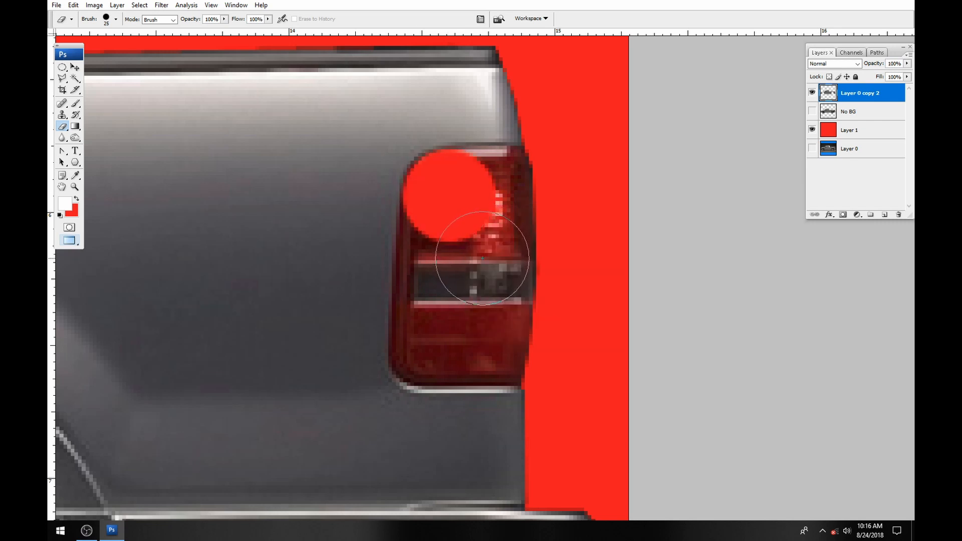
pyautogui.rightClick(460, 335)
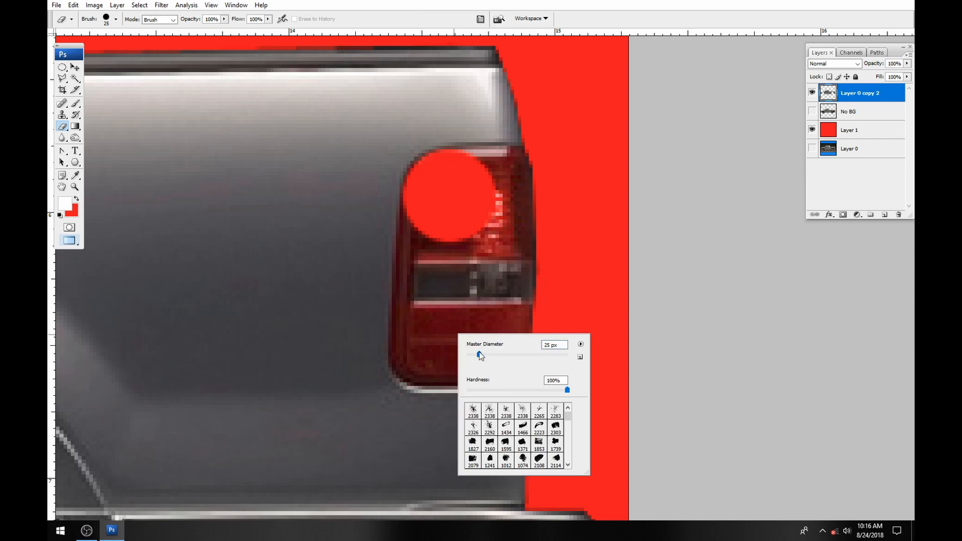
pyautogui.moveTo(476, 352); pyautogui.dragTo(474, 353)
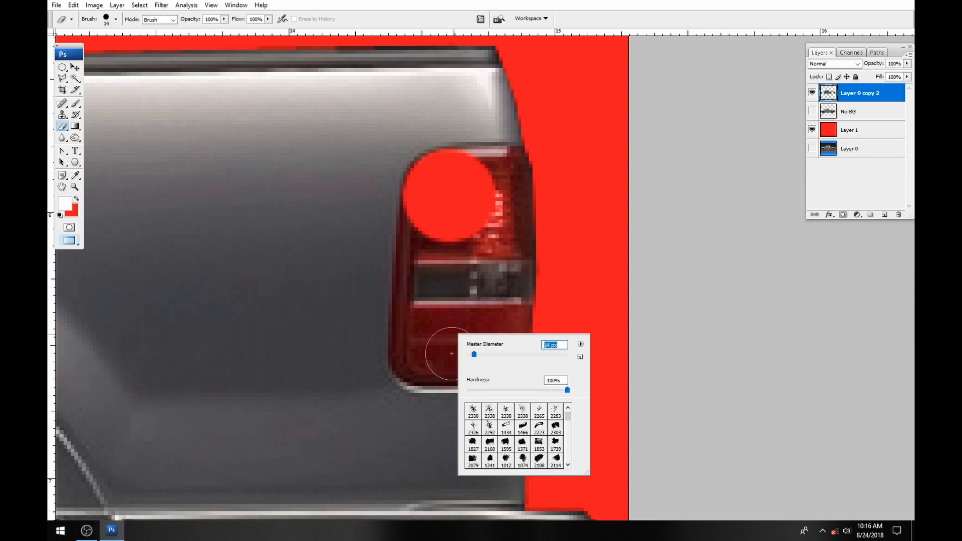
pyautogui.click(423, 360)
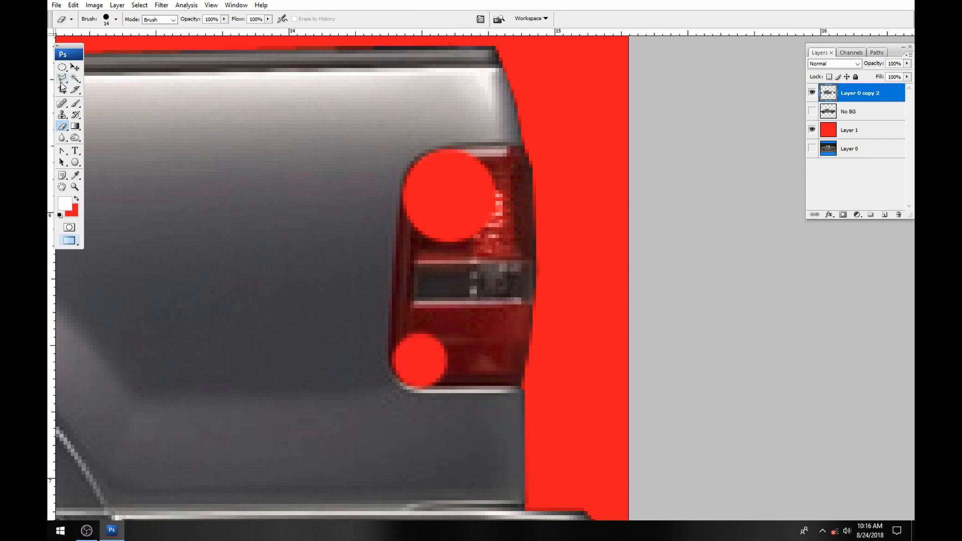
# - Outline the rest of the taillight with the Polygonal Lasso and delete it
pyautogui.click(62, 79)
pyautogui.click(604, 127)
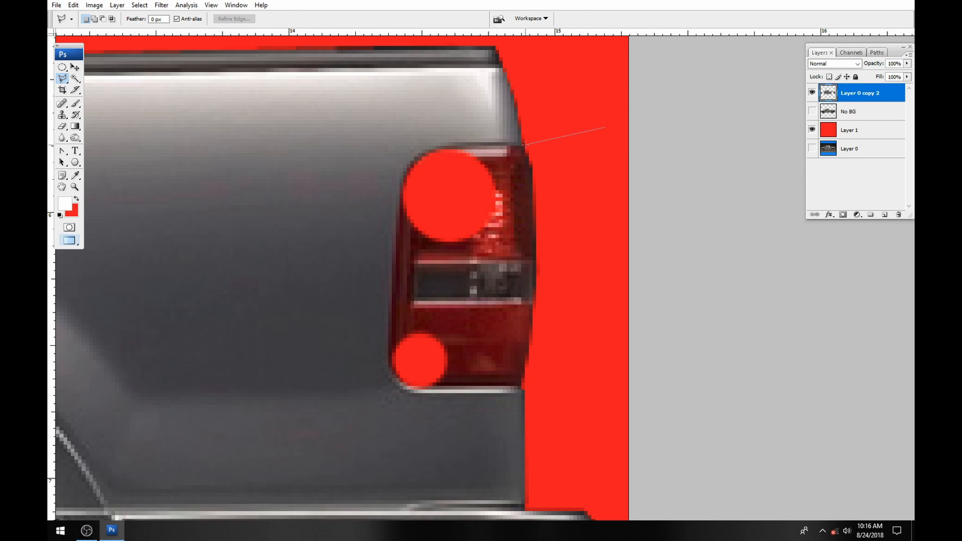
pyautogui.click(466, 149)
pyautogui.click(400, 191)
pyautogui.click(428, 385)
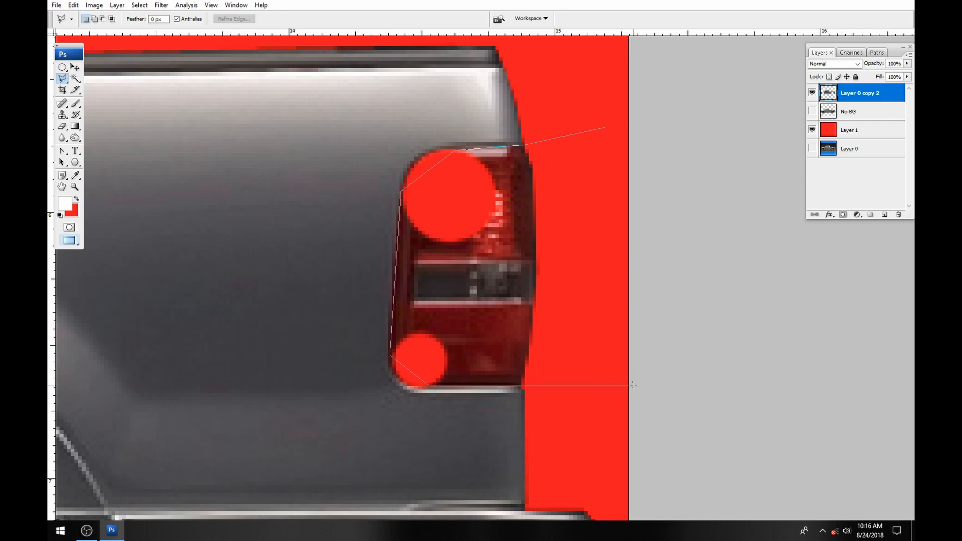
pyautogui.click(604, 129)
pyautogui.press('Delete')
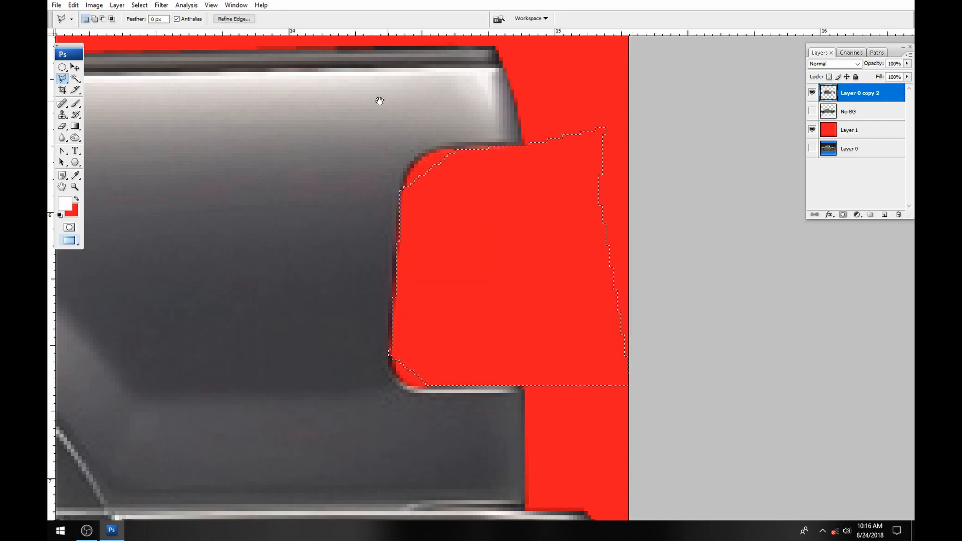
# - Outline the dark rail along the top of the truck bed with a polygonal selection, delete it, and clear the selection
pyautogui.moveTo(379, 99); pyautogui.dragTo(426, 231)
pyautogui.moveTo(289, 231); pyautogui.dragTo(761, 273)
pyautogui.moveTo(659, 317); pyautogui.dragTo(168, 300)
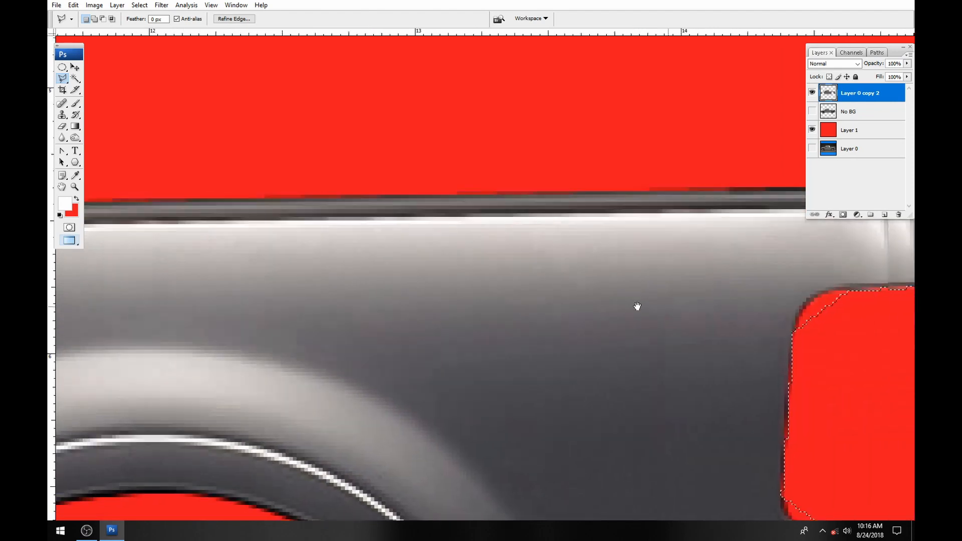
pyautogui.moveTo(636, 307); pyautogui.dragTo(421, 316)
pyautogui.hotkey('ctrl', 'd')
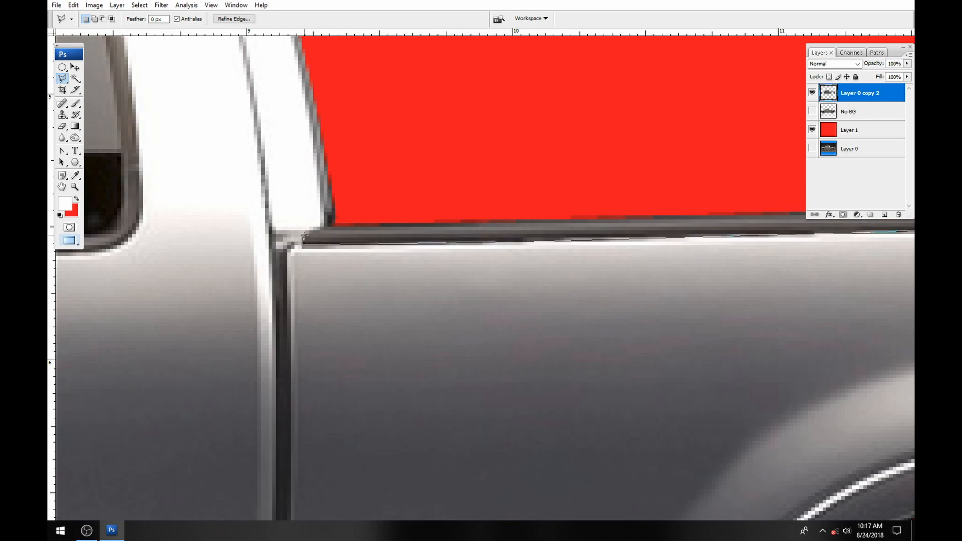
pyautogui.click(371, 198)
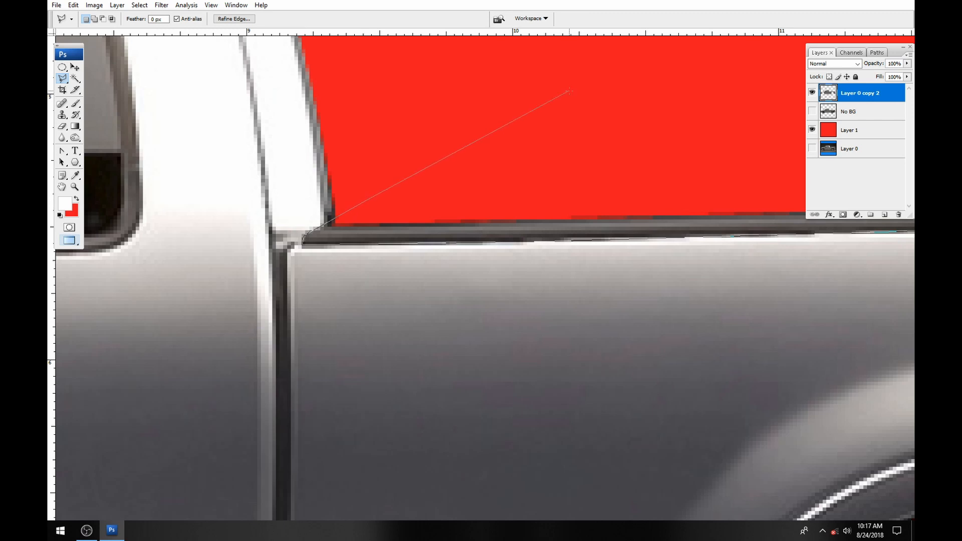
pyautogui.doubleClick(485, 121)
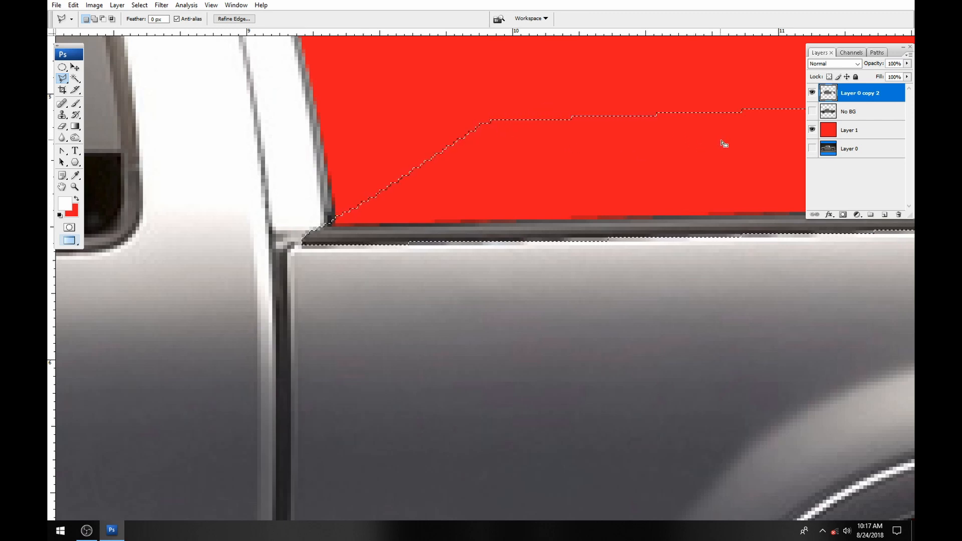
pyautogui.moveTo(744, 142)
pyautogui.mouseDown()
pyautogui.moveTo(677, 181)
pyautogui.moveTo(573, 155)
pyautogui.moveTo(593, 232)
pyautogui.mouseUp()
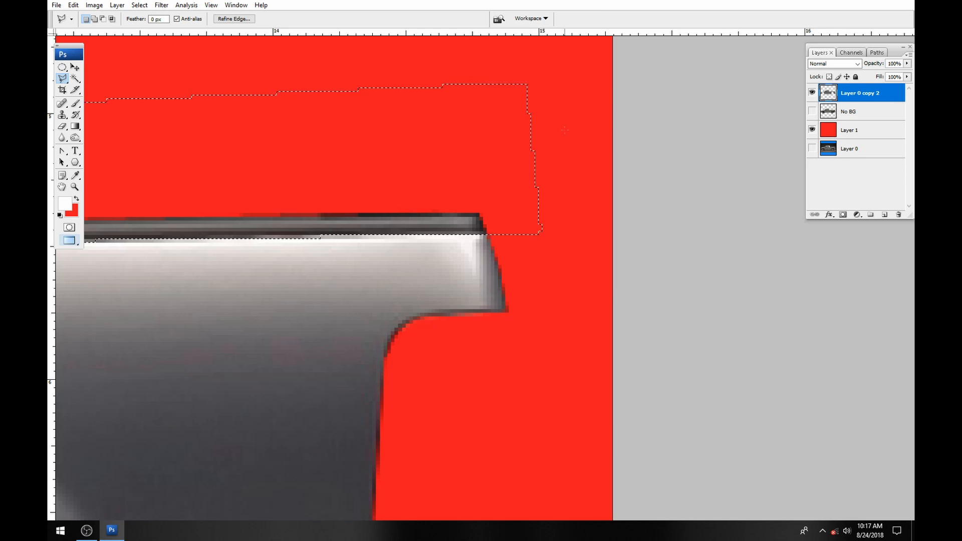
pyautogui.press('Delete')
pyautogui.moveTo(315, 228); pyautogui.dragTo(559, 244)
pyautogui.moveTo(63, 243); pyautogui.dragTo(401, 240)
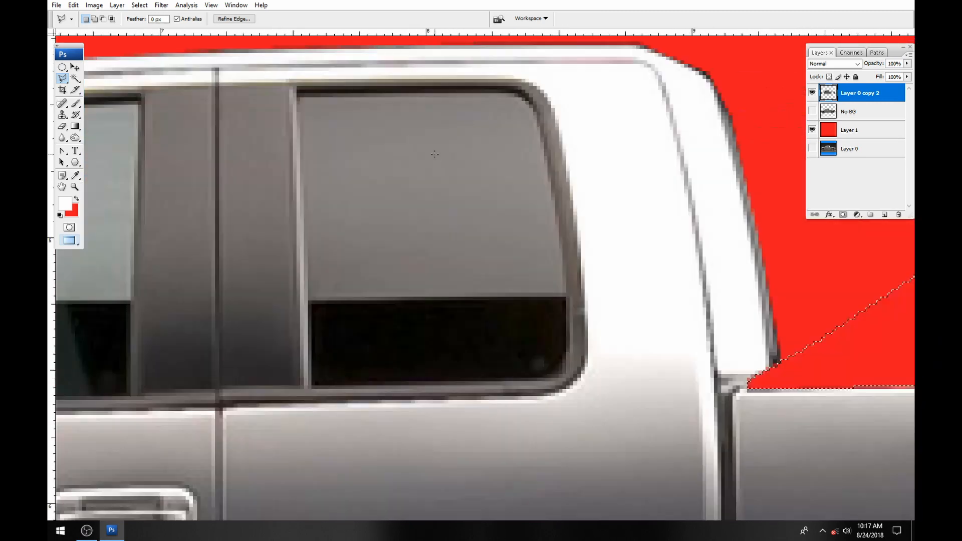
pyautogui.hotkey('ctrl', 'd')
# - Erase the upper and lower rounded rear corners of the rear side window with a 22 px eraser
pyautogui.click(61, 127)
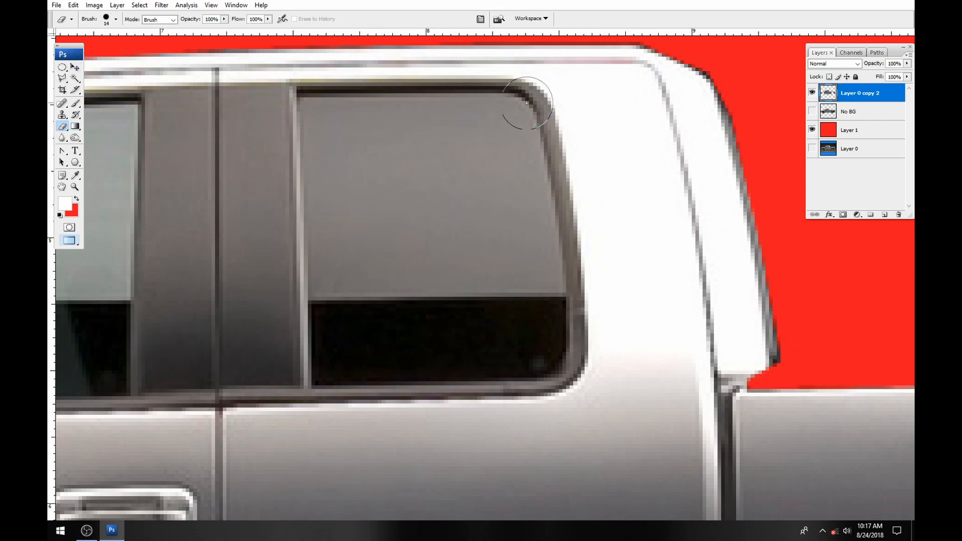
pyautogui.rightClick(505, 120)
pyautogui.click(529, 139)
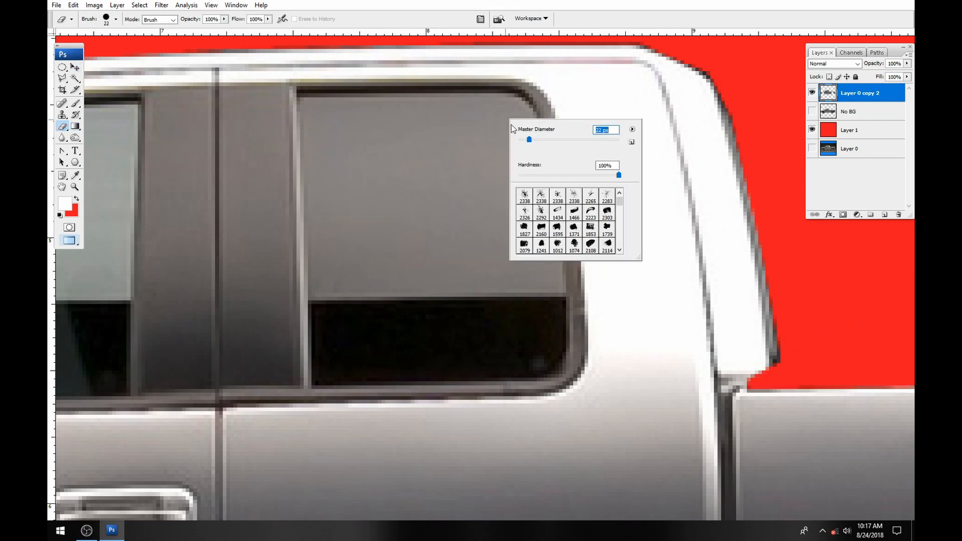
pyautogui.press('Return')
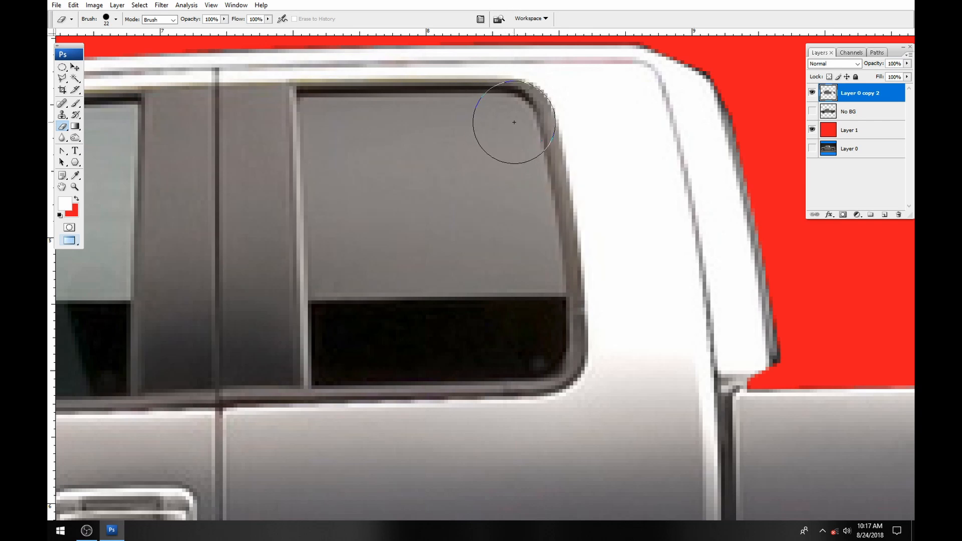
pyautogui.click(514, 122)
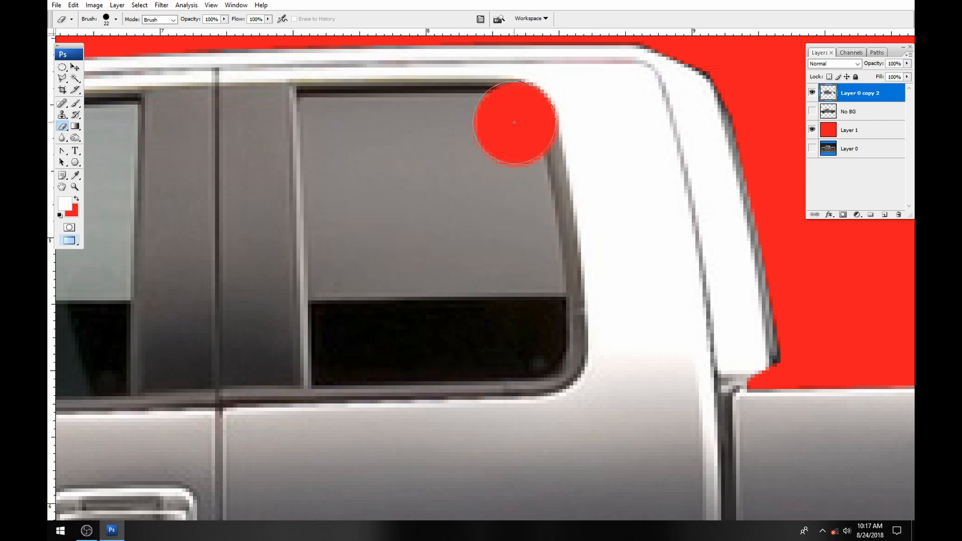
pyautogui.click(544, 354)
# - Erase the two rounded front corners of the black panel beside the side mirror with an 11 px eraser
pyautogui.moveTo(429, 343)
pyautogui.mouseDown()
pyautogui.moveTo(664, 324)
pyautogui.moveTo(528, 301)
pyautogui.moveTo(631, 277)
pyautogui.mouseUp()
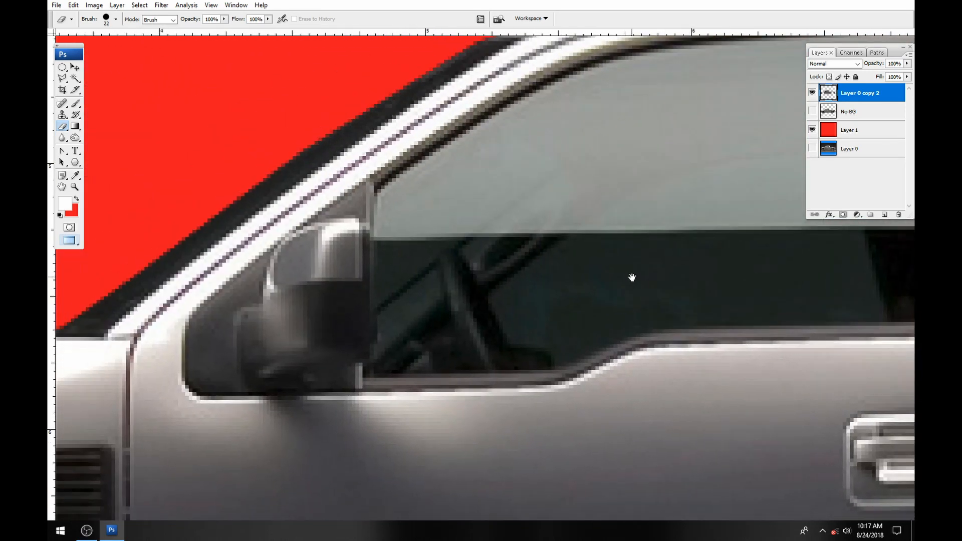
pyautogui.rightClick(293, 337)
pyautogui.moveTo(310, 354); pyautogui.dragTo(305, 355)
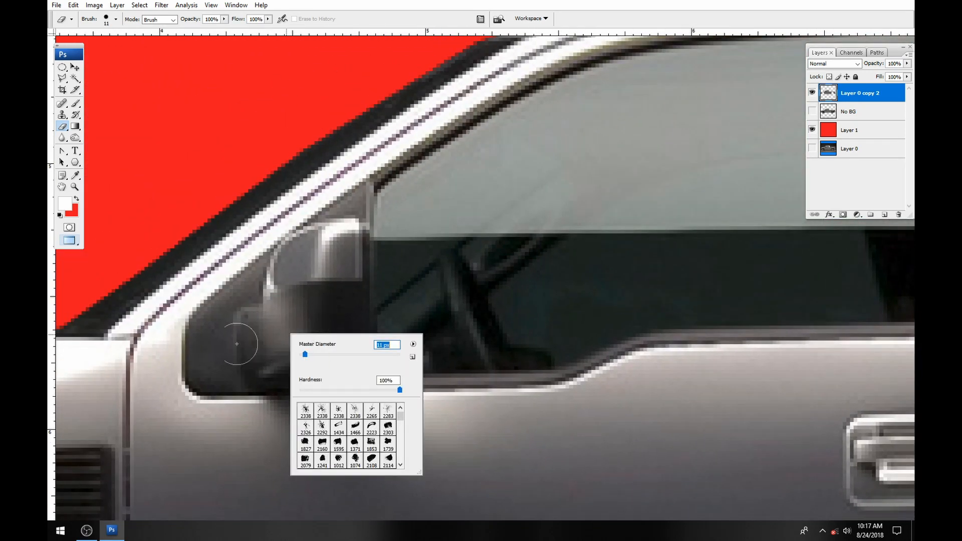
pyautogui.click(204, 332)
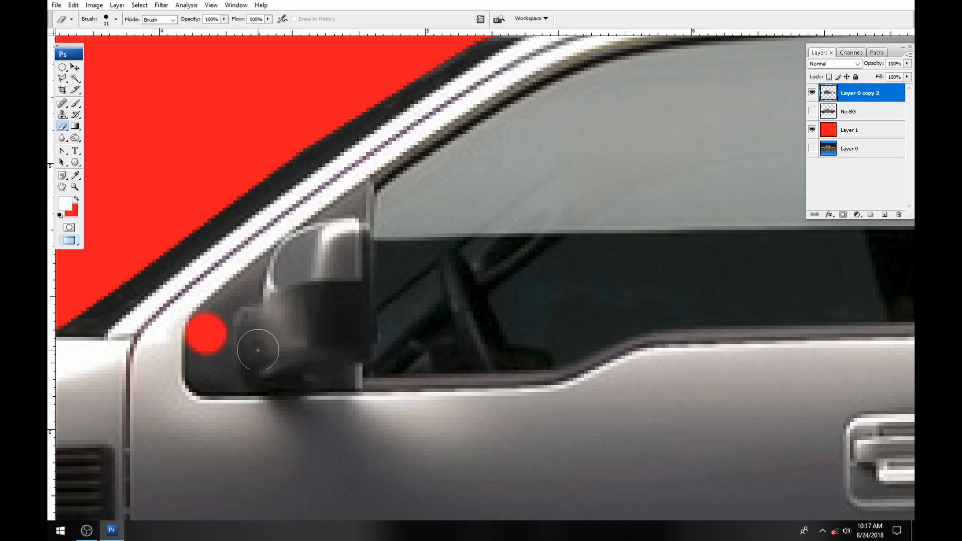
pyautogui.click(203, 375)
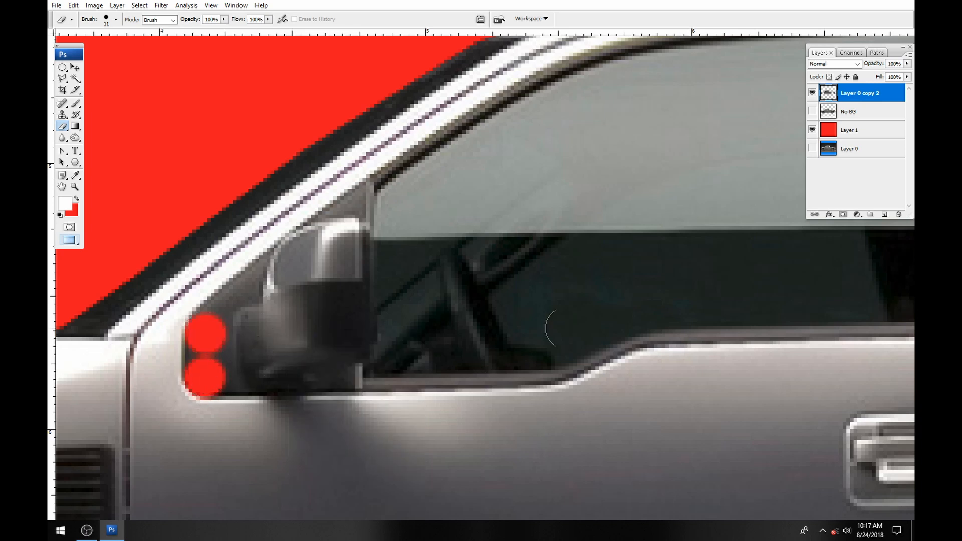
# - Outline the whole side window area, from the black mirror panel to the rear window, with a closed Polygonal Lasso selection
pyautogui.click(61, 77)
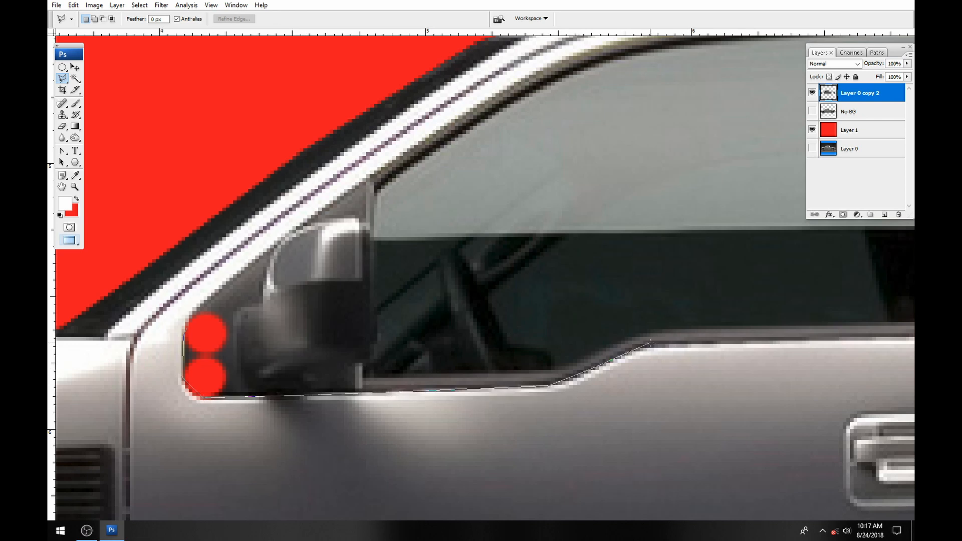
pyautogui.hscroll(6, 732, 338)
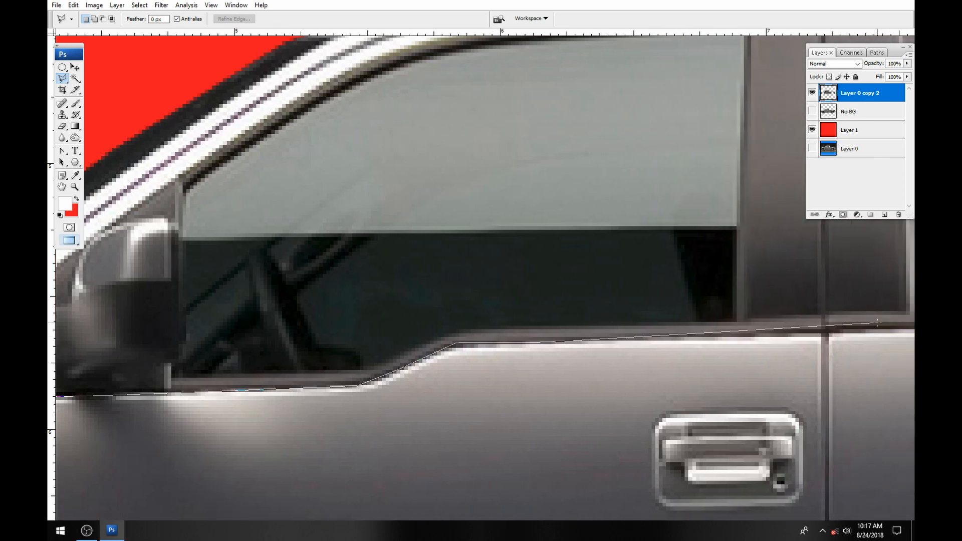
pyautogui.hscroll(5, 609, 325)
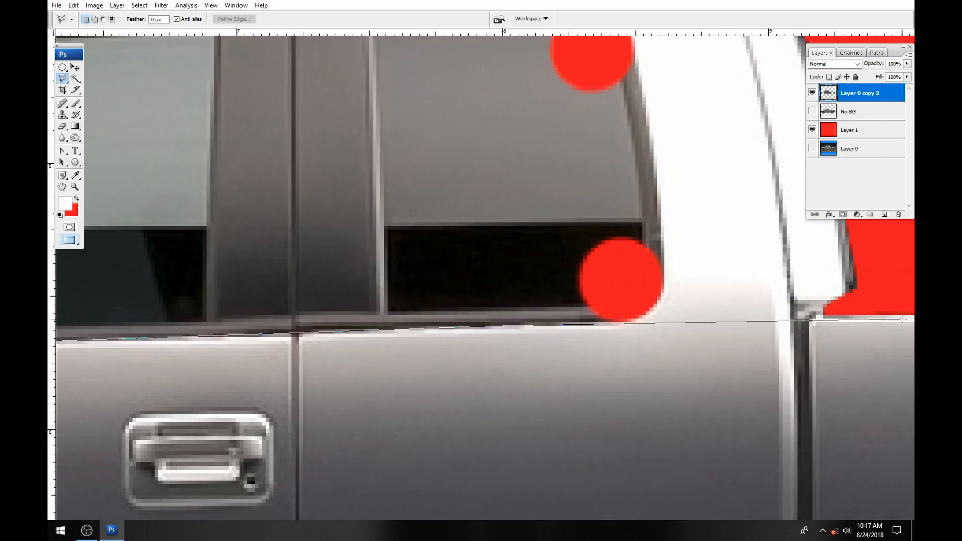
pyautogui.click(609, 325)
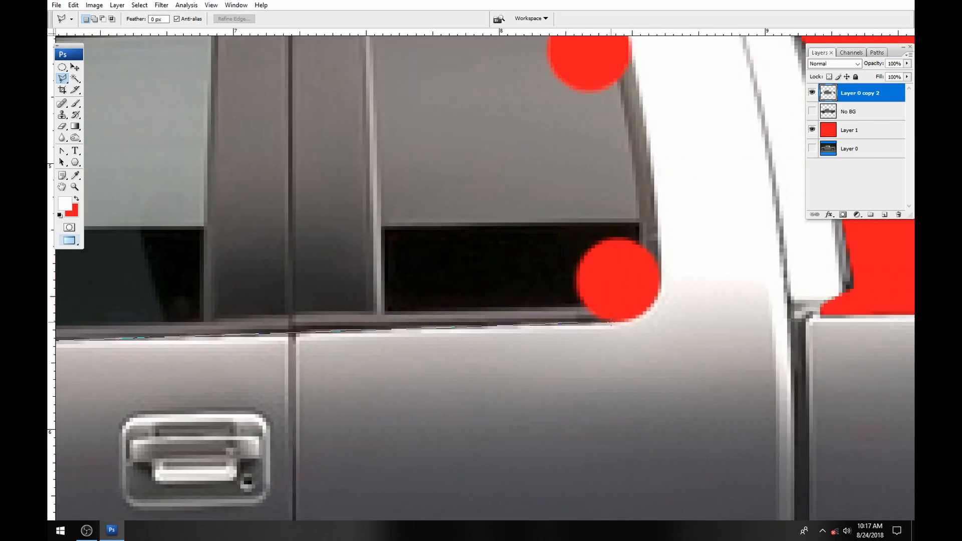
pyautogui.click(660, 269)
pyautogui.click(654, 177)
pyautogui.moveTo(632, 59); pyautogui.dragTo(616, 279)
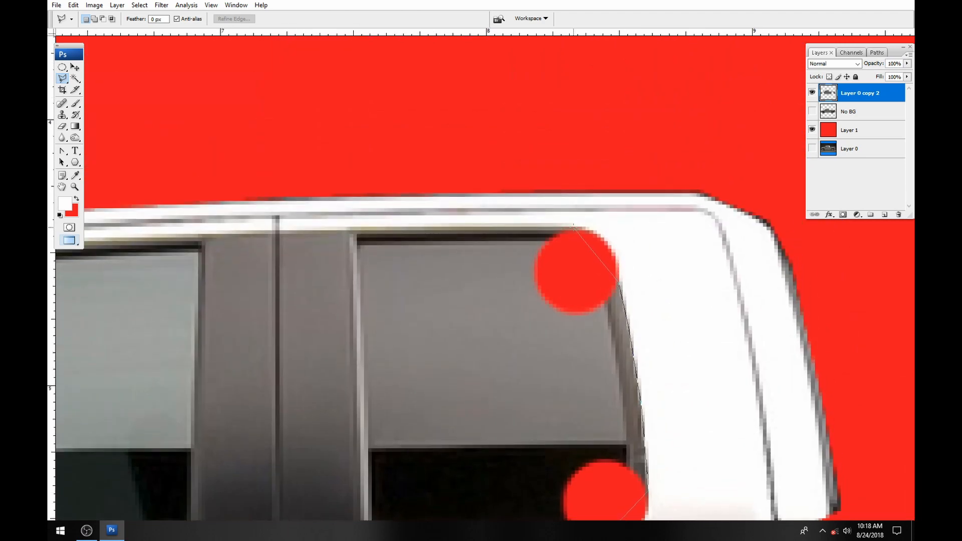
pyautogui.moveTo(106, 248)
pyautogui.mouseDown()
pyautogui.moveTo(306, 257)
pyautogui.moveTo(591, 228)
pyautogui.mouseUp()
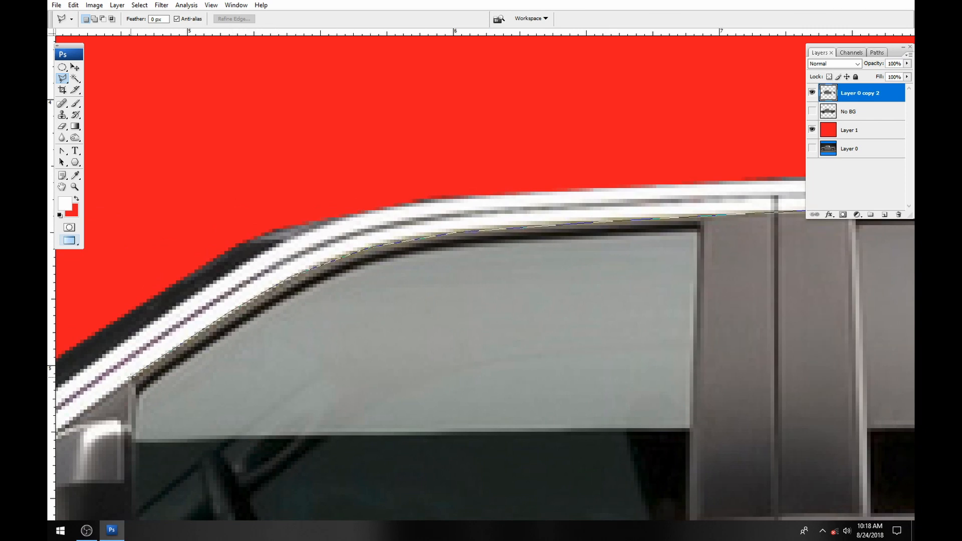
pyautogui.moveTo(123, 388)
pyautogui.mouseDown()
pyautogui.moveTo(203, 395)
pyautogui.moveTo(598, 300)
pyautogui.mouseUp()
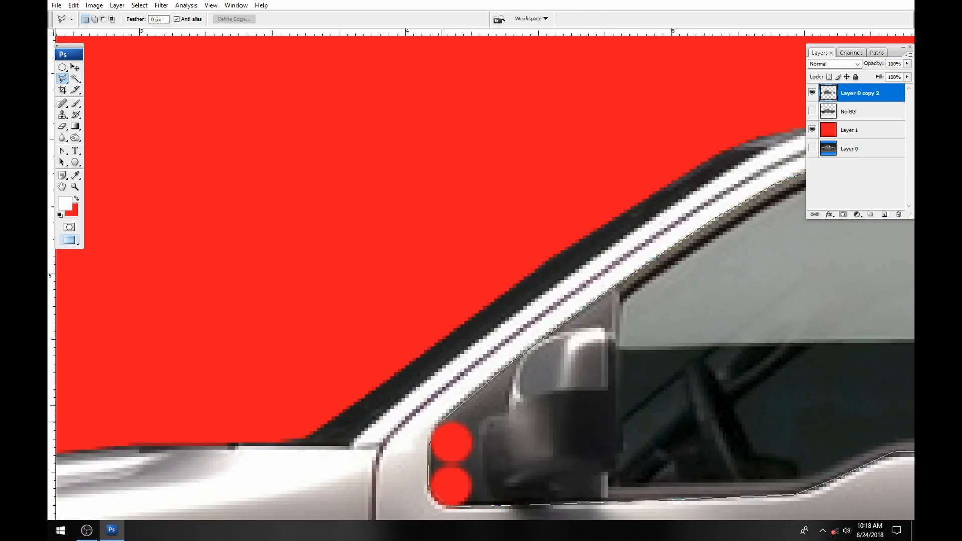
pyautogui.click(440, 419)
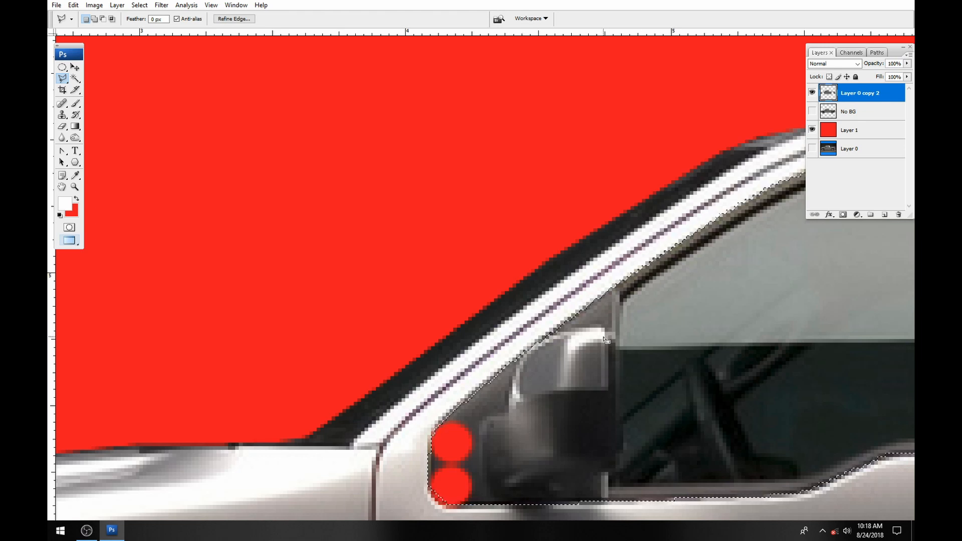
# - Subtract the silver mirror cap from the selection and delete the side window area from Layer 0 copy 2
pyautogui.press('alt')
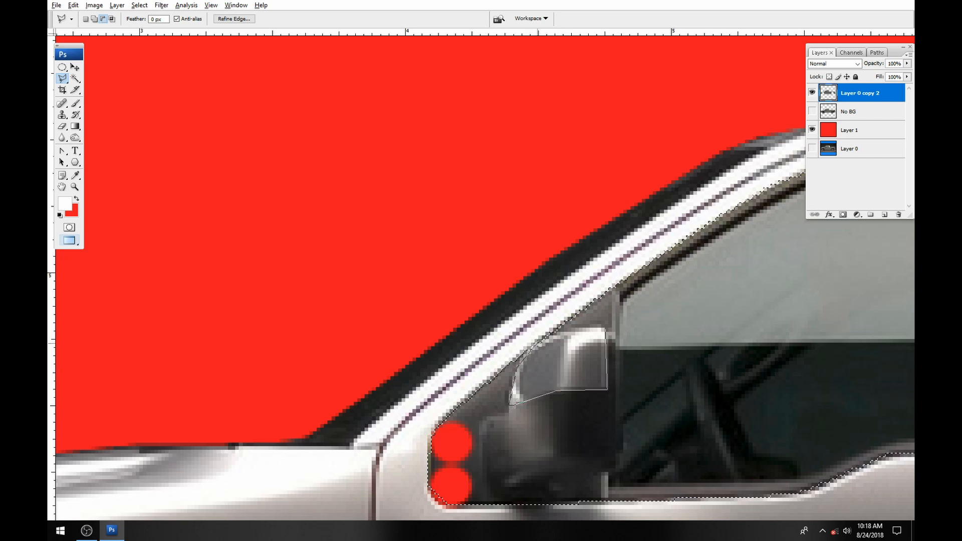
pyautogui.click(575, 332)
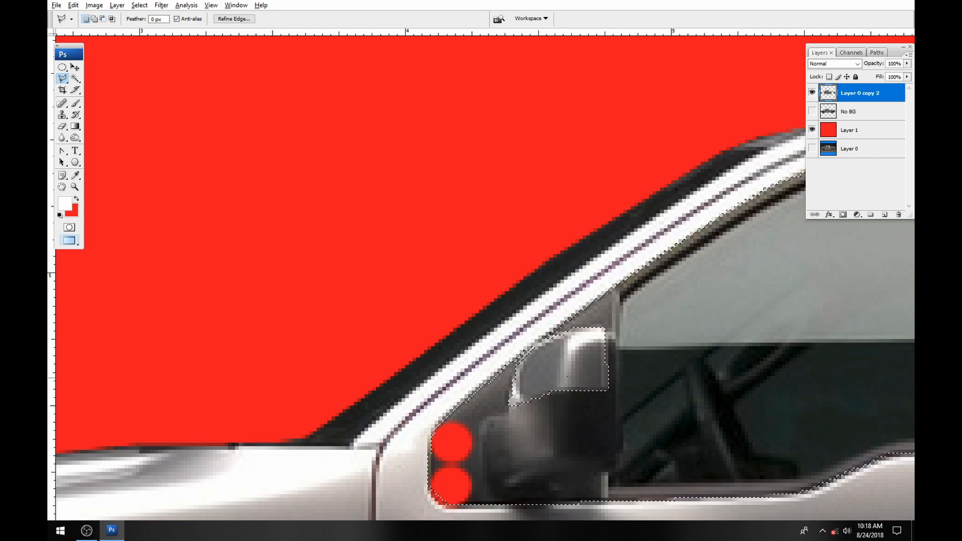
pyautogui.press('Delete')
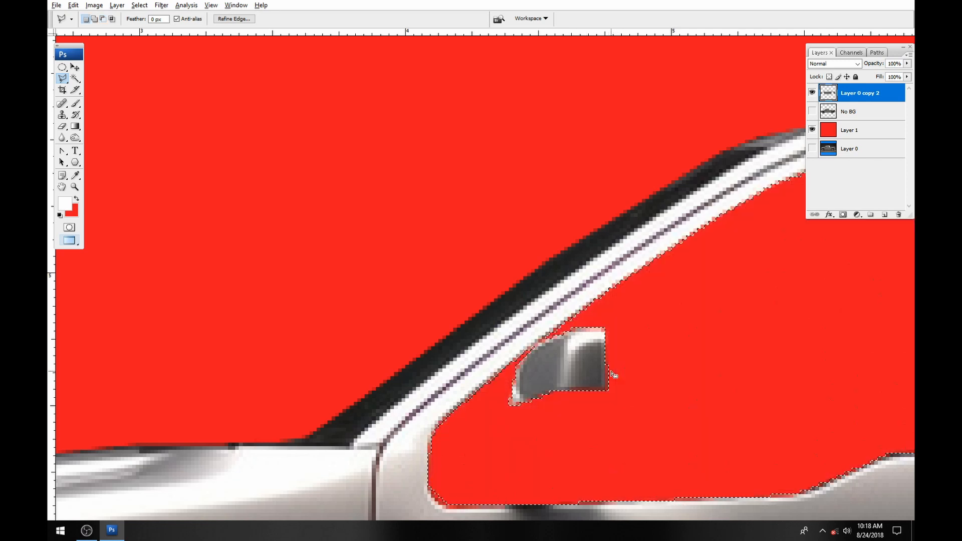
pyautogui.hotkey('ctrl', 'z')
pyautogui.moveTo(756, 401); pyautogui.dragTo(381, 318)
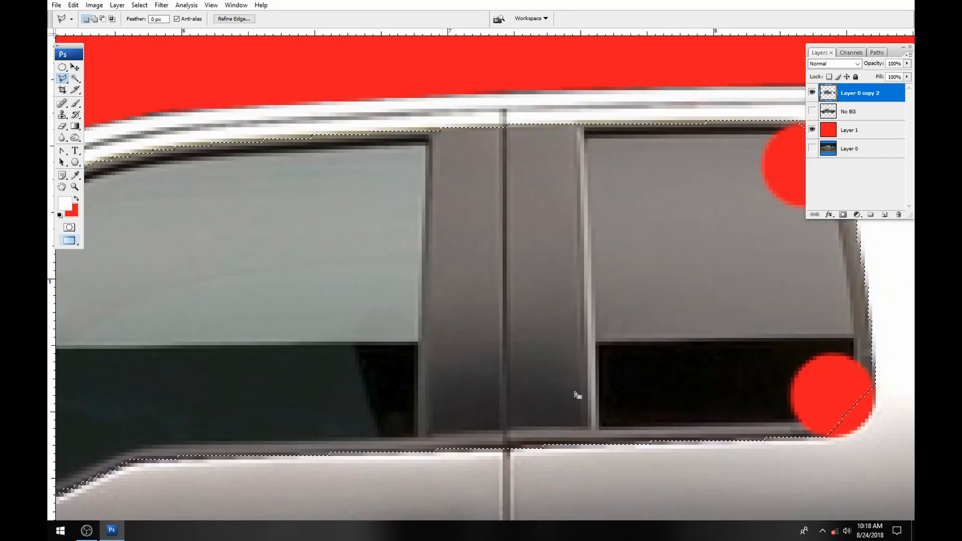
pyautogui.scroll(-4, 559, 374)
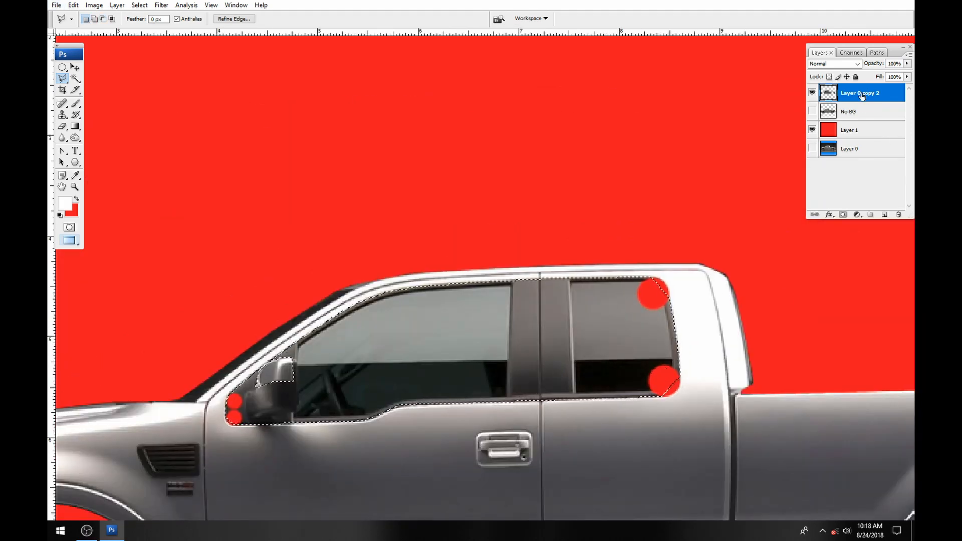
pyautogui.press('Delete')
pyautogui.scroll(-2, 320, 352)
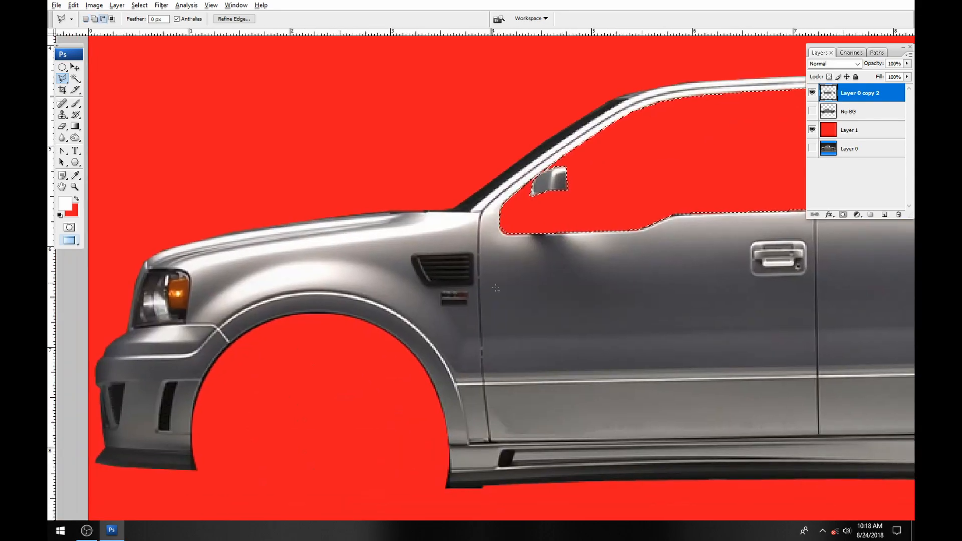
# - Cut the headlight, fender vent and badge, bumper openings and exhaust outlets out of the body layer, and clear the selection
pyautogui.scroll(4, 441, 269)
pyautogui.moveTo(441, 268)
pyautogui.mouseDown()
pyautogui.moveTo(419, 266)
pyautogui.moveTo(427, 318)
pyautogui.moveTo(707, 189)
pyautogui.moveTo(660, 135)
pyautogui.moveTo(461, 182)
pyautogui.moveTo(467, 248)
pyautogui.moveTo(450, 257)
pyautogui.mouseUp()
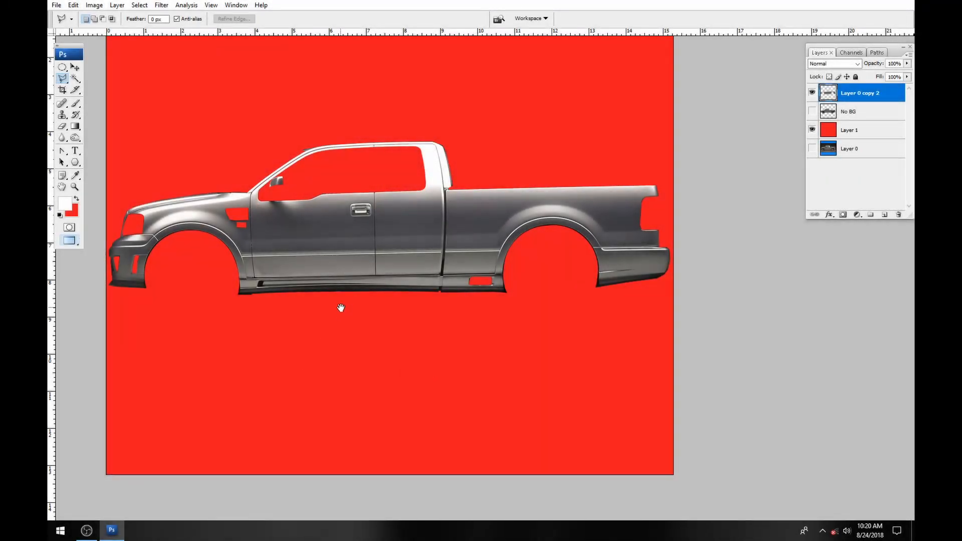
pyautogui.moveTo(341, 307); pyautogui.dragTo(360, 321)
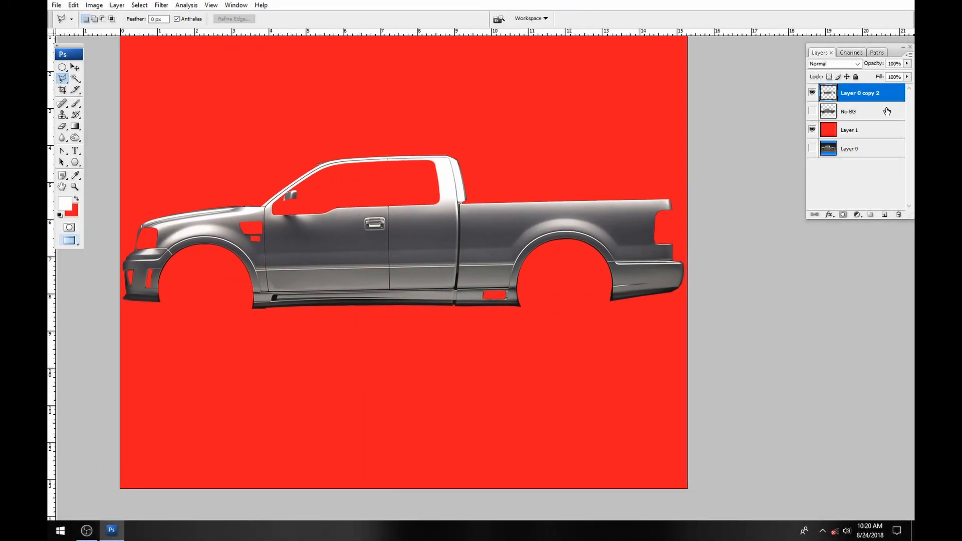
# - Show the No BG layer beneath the cut body, make it the active layer, and leave nothing selected
pyautogui.click(811, 111)
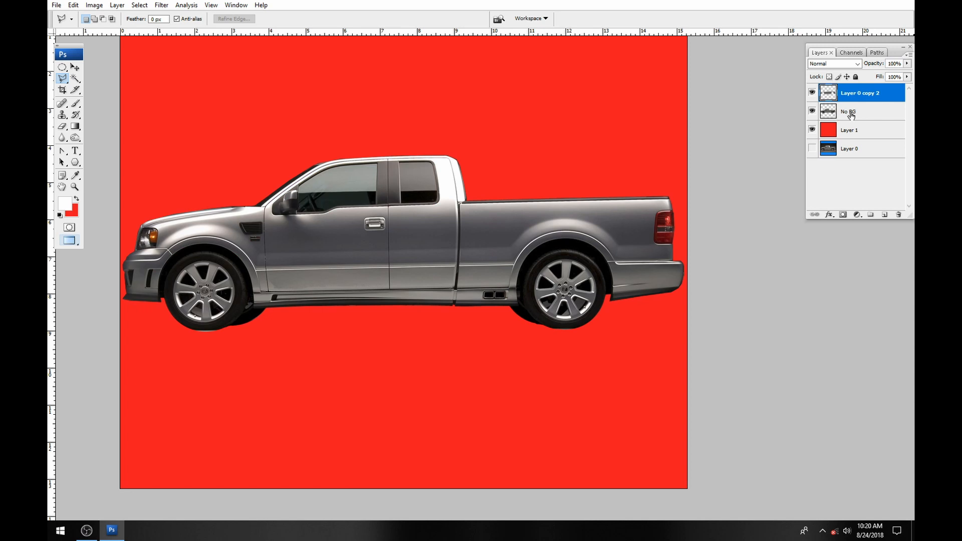
pyautogui.click(812, 112)
pyautogui.click(812, 111)
pyautogui.keyDown('ctrl'); pyautogui.click(829, 115); pyautogui.keyUp('ctrl')
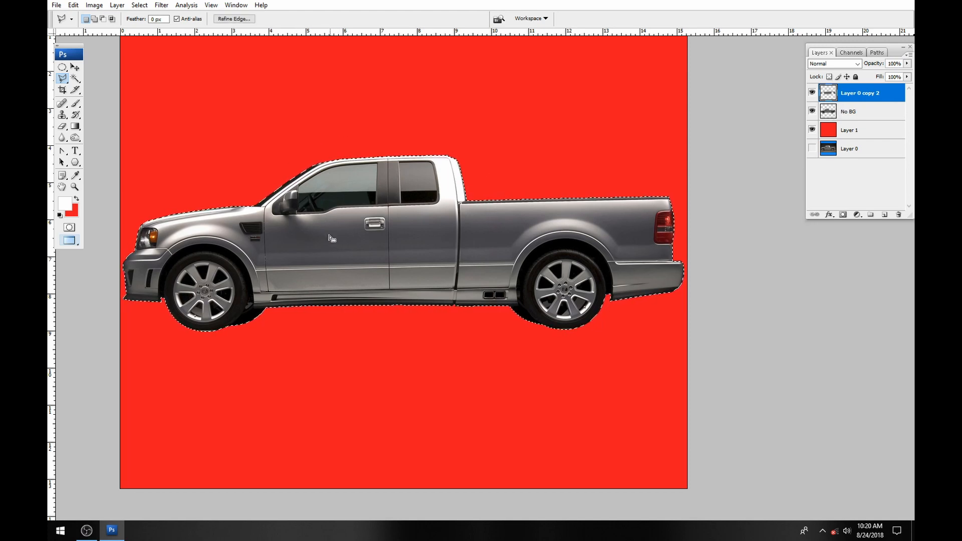
pyautogui.click(842, 117)
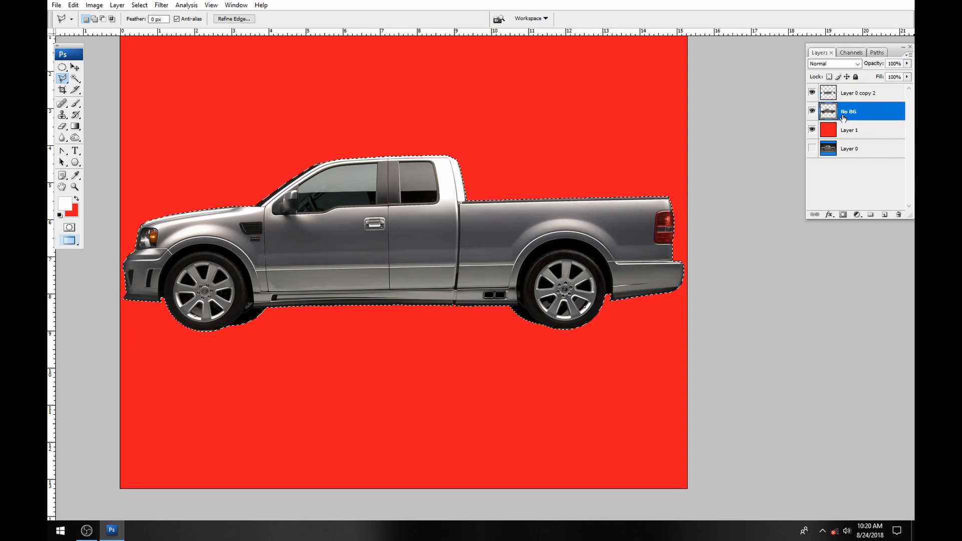
pyautogui.hotkey('ctrl', 'd')
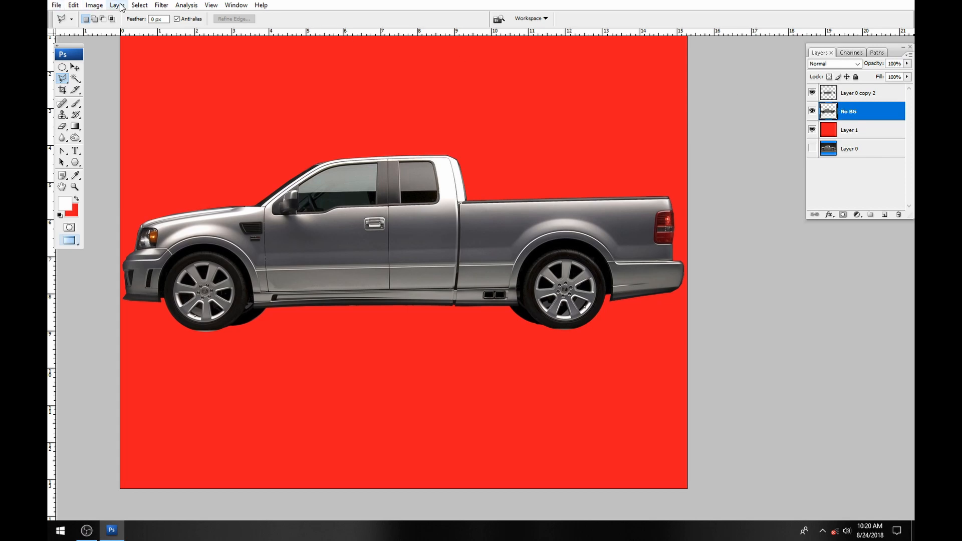
# - Load the No BG Transparency channel of Ford Truck Template.psd as a new selection
pyautogui.click(140, 5)
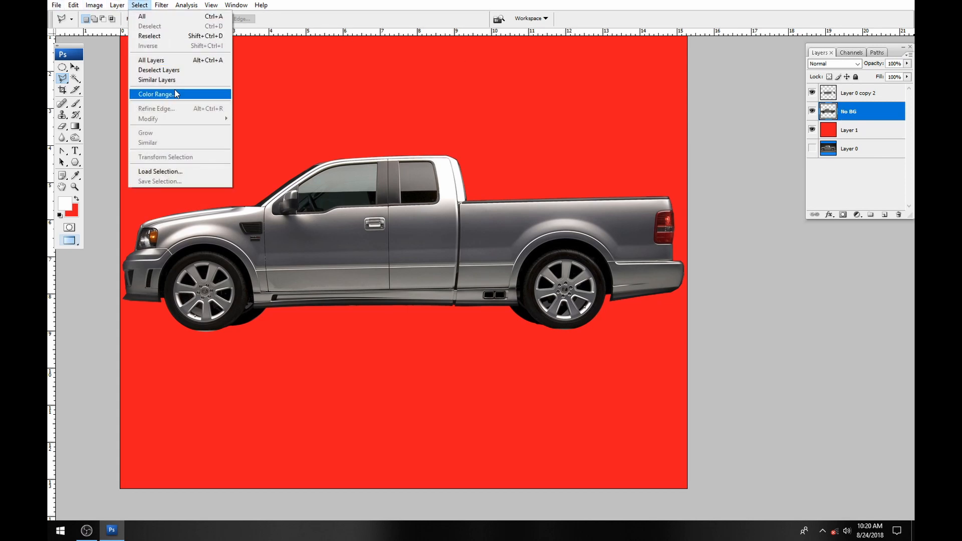
pyautogui.click(183, 171)
pyautogui.moveTo(512, 137); pyautogui.dragTo(617, 261)
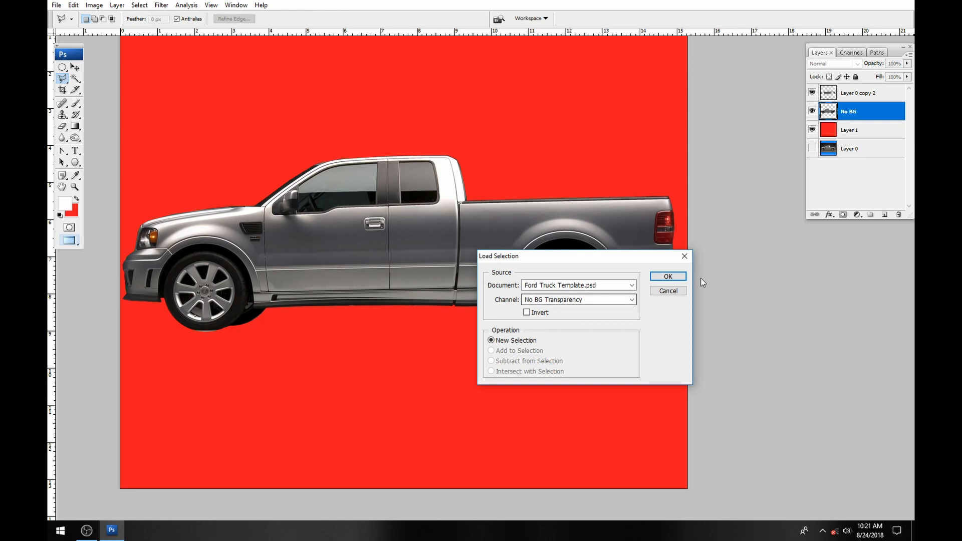
pyautogui.click(667, 278)
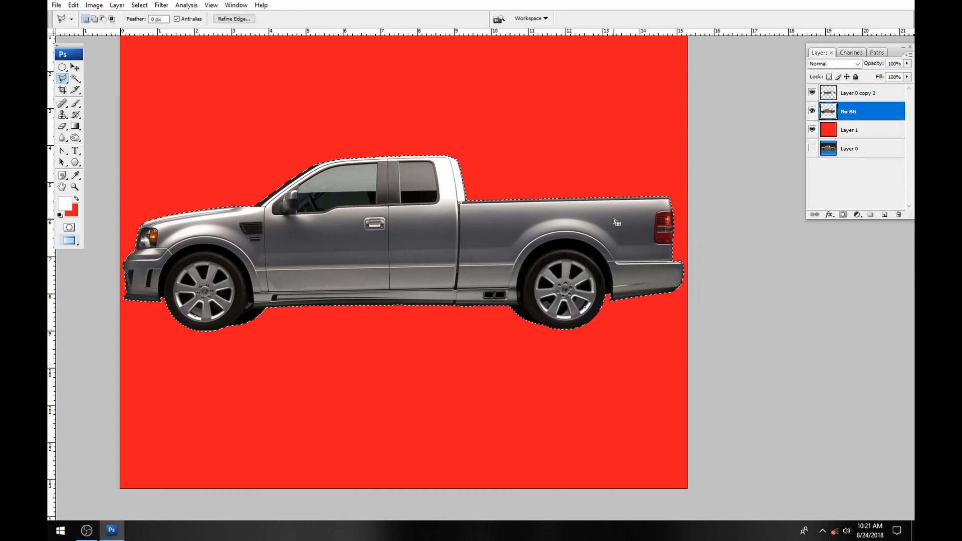
# - Subtract the Layer 0 copy 2 outline from the selection and check the remaining areas with No BG briefly hidden
pyautogui.keyDown('ctrl'); pyautogui.click(827, 95); pyautogui.keyUp('ctrl')
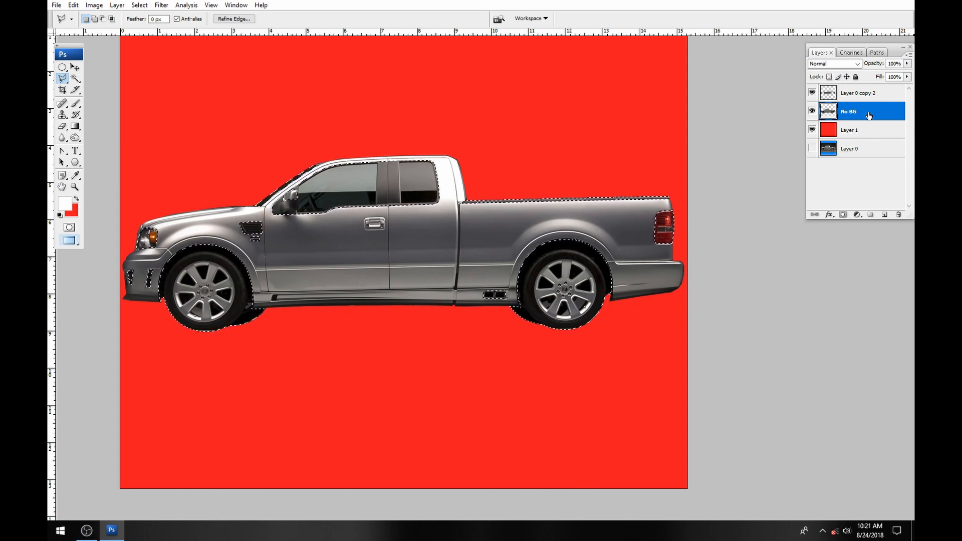
pyautogui.click(812, 113)
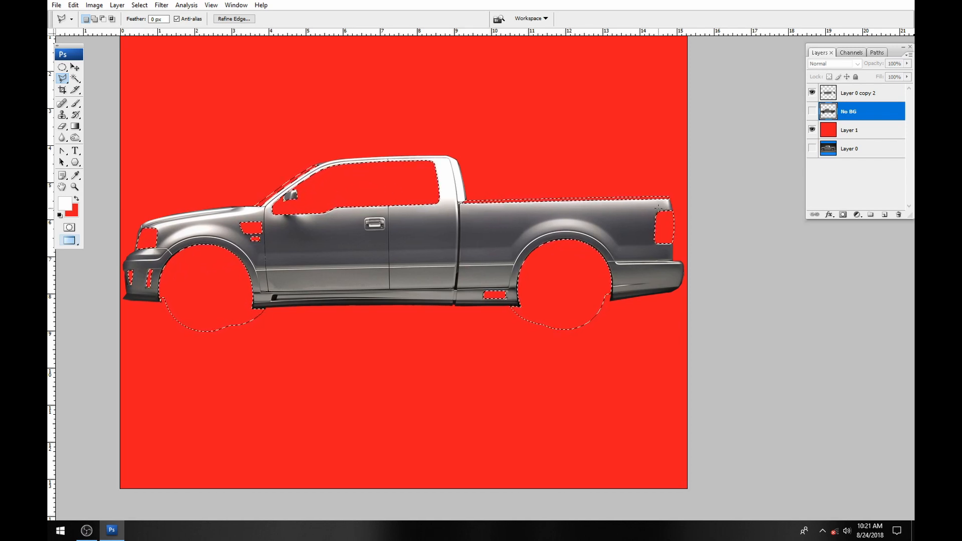
pyautogui.click(812, 111)
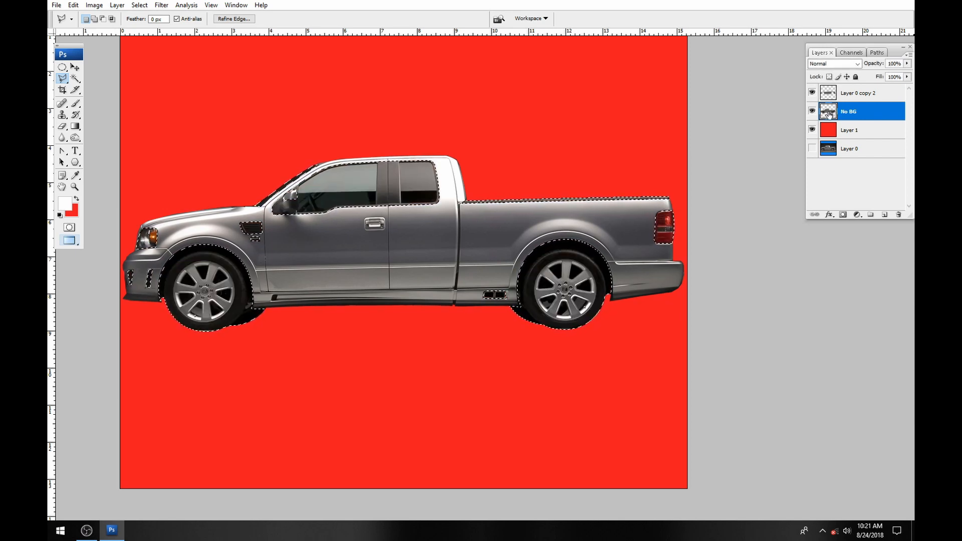
# - Copy the selected wheels, windows, lights and vents from No BG and paste them as a new layer
pyautogui.click(73, 5)
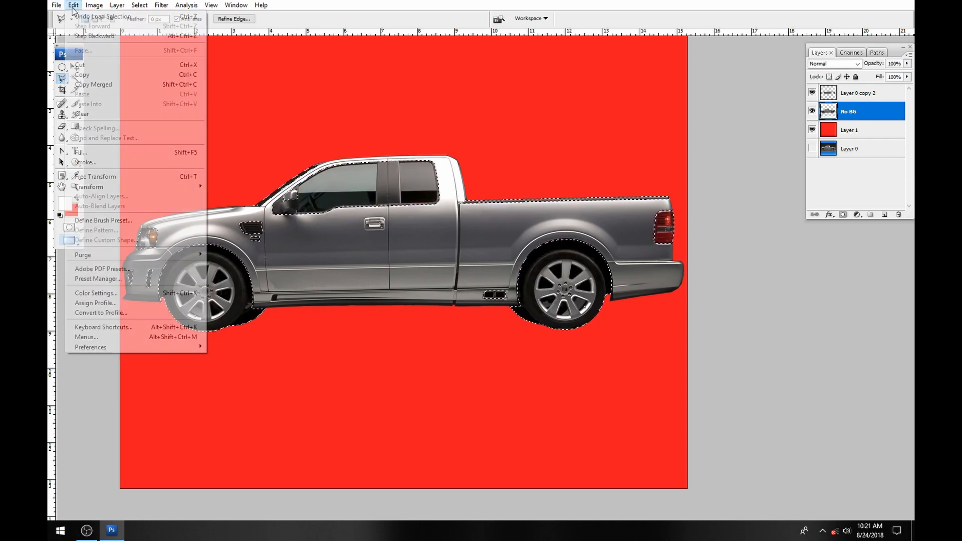
pyautogui.click(88, 73)
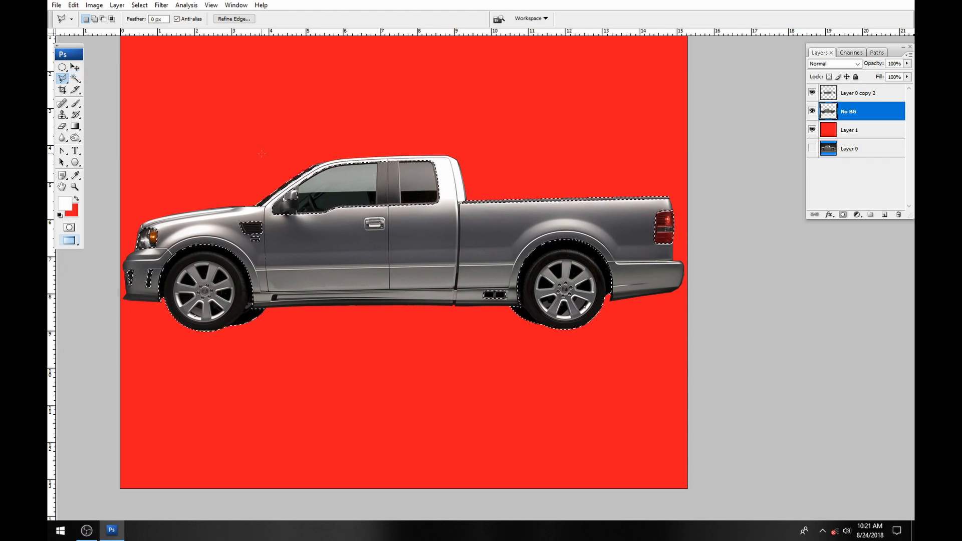
pyautogui.click(73, 5)
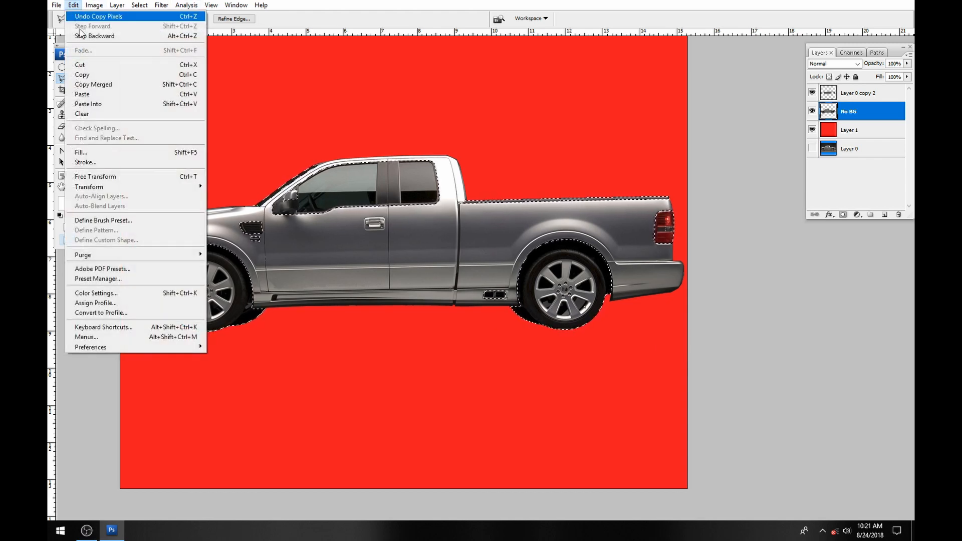
pyautogui.click(88, 92)
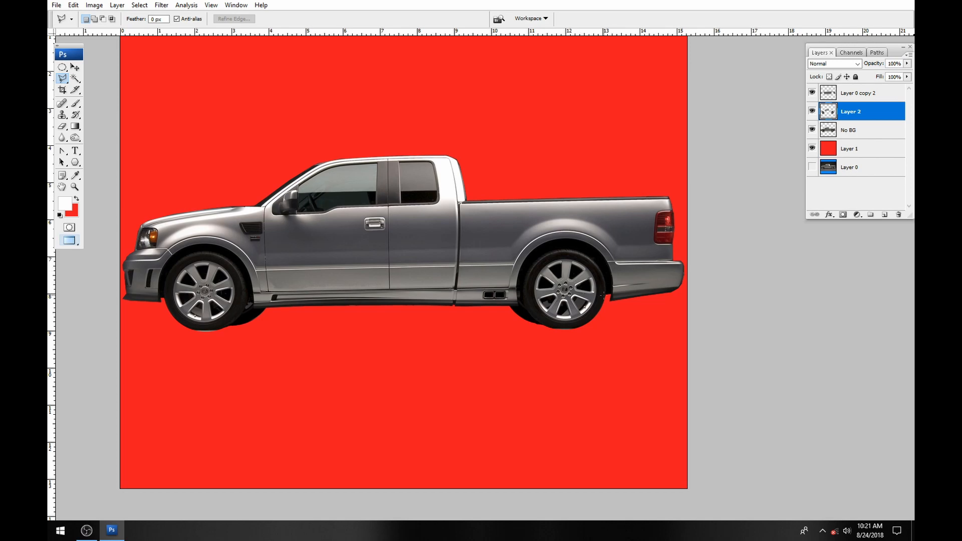
# - Check the pasted parts' alignment at the rear wheel by toggling the visibility of No BG and Layer 2
pyautogui.scroll(3, 576, 283)
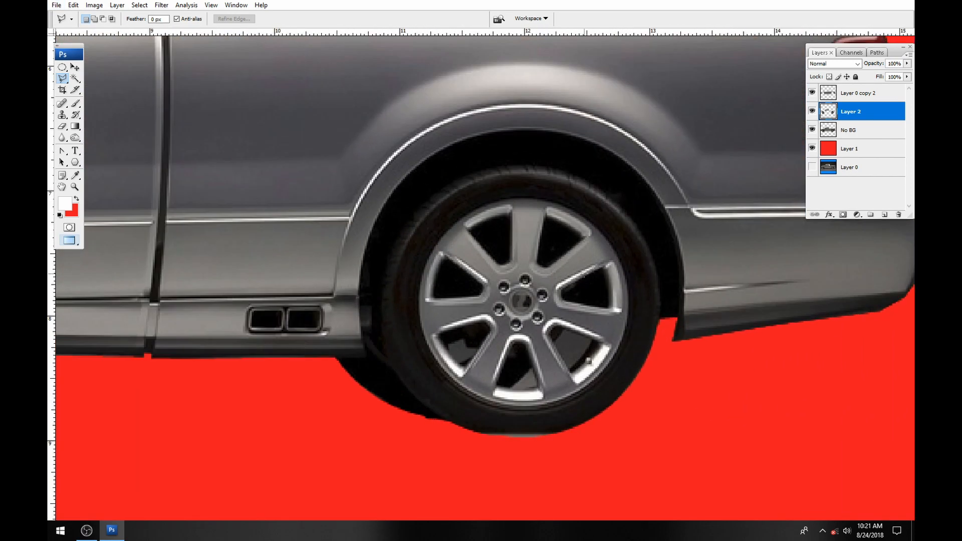
pyautogui.moveTo(558, 277); pyautogui.dragTo(542, 238)
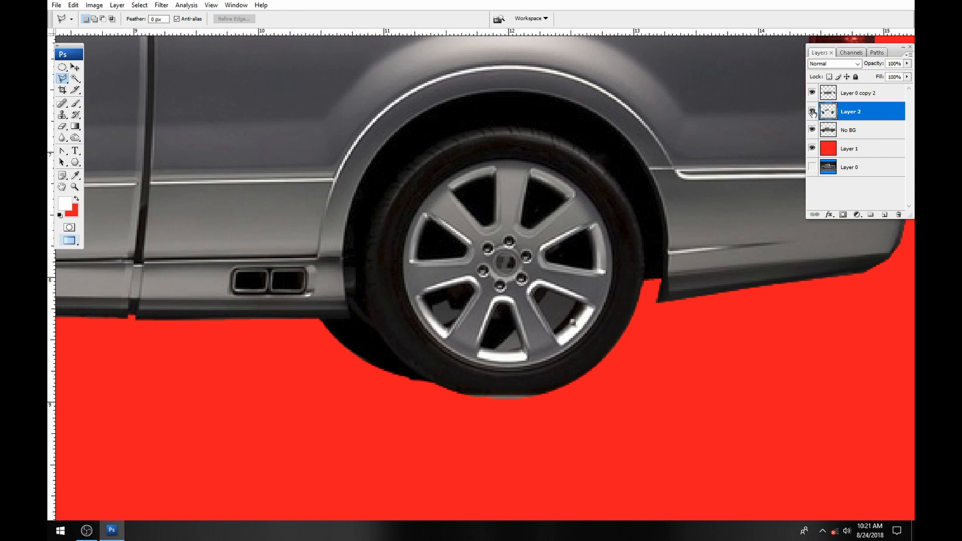
pyautogui.click(812, 130)
pyautogui.click(812, 130)
pyautogui.click(812, 112)
pyautogui.click(812, 112)
pyautogui.click(812, 112)
pyautogui.click(812, 112)
# - Try nudging Layer 2 two steps to the right with the Move tool and compare it with No BG
pyautogui.click(75, 67)
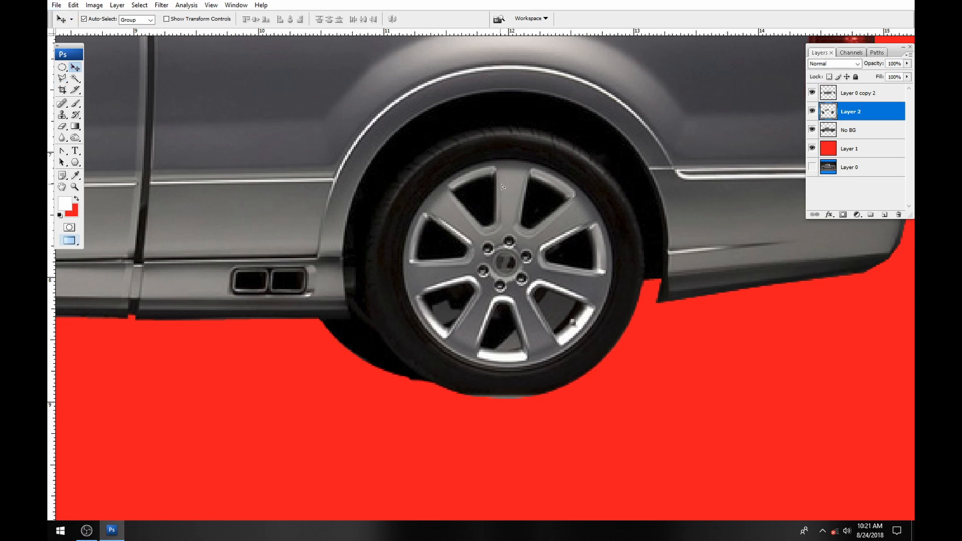
pyautogui.press('Right')
pyautogui.press('Right')
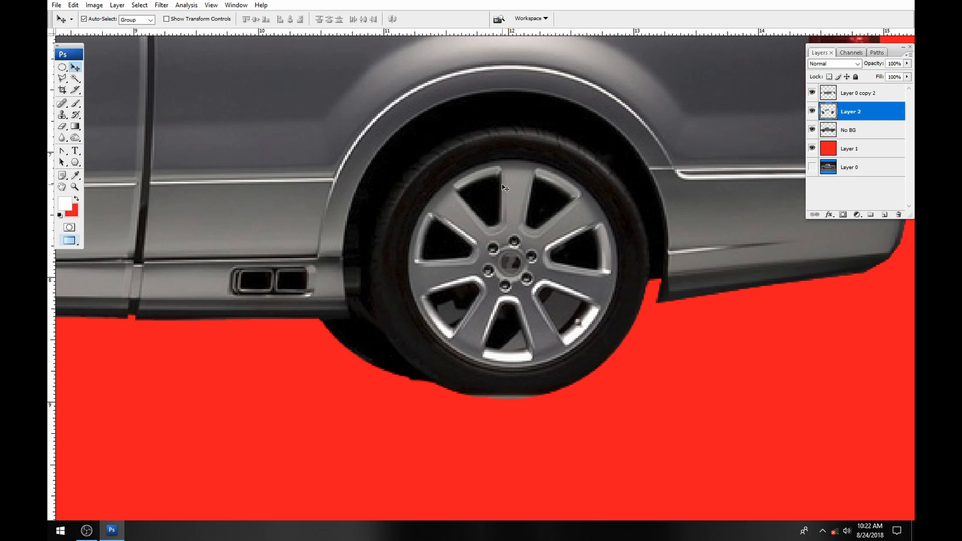
pyautogui.click(811, 111)
pyautogui.click(812, 111)
pyautogui.click(811, 111)
pyautogui.click(810, 111)
pyautogui.click(811, 111)
pyautogui.click(811, 111)
# - Nudge Layer 2 back two steps to the left and recheck its alignment by toggling its visibility
pyautogui.press('Left')
pyautogui.press('Left')
pyautogui.click(810, 111)
pyautogui.click(810, 111)
pyautogui.click(810, 111)
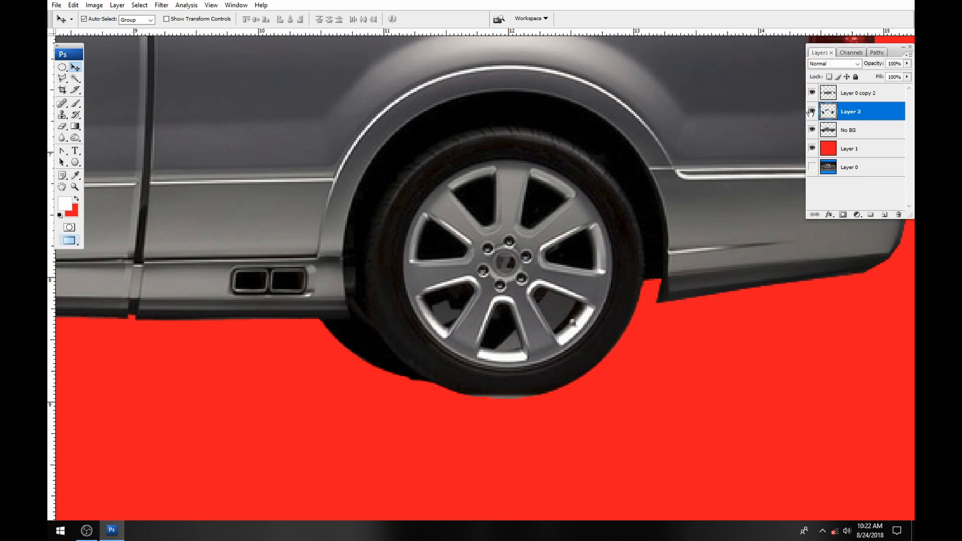
# - Recheck Layer 2 against No BG at the rear wheel, leaving Layer 2 visible and No BG hidden
pyautogui.click(811, 111)
pyautogui.click(810, 111)
pyautogui.click(810, 111)
pyautogui.click(811, 111)
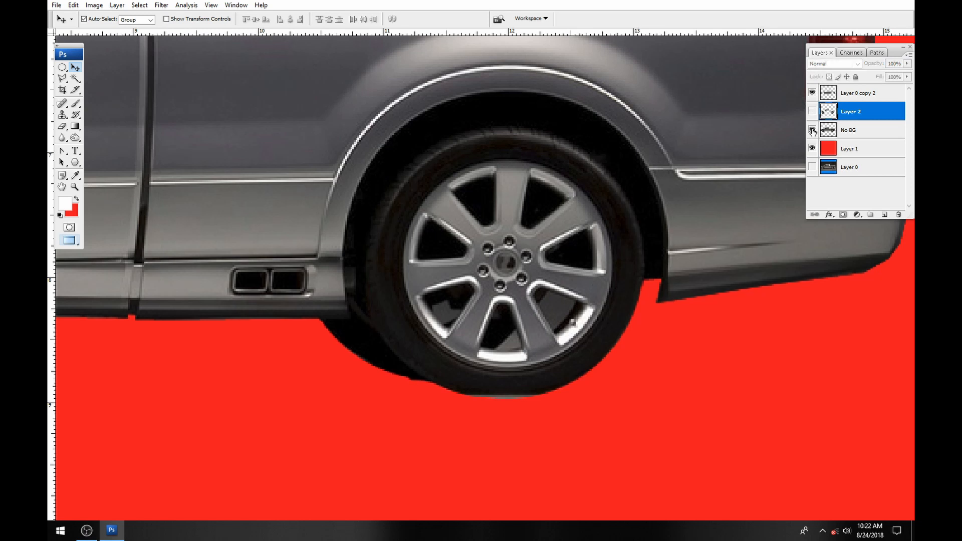
pyautogui.click(812, 130)
pyautogui.click(812, 114)
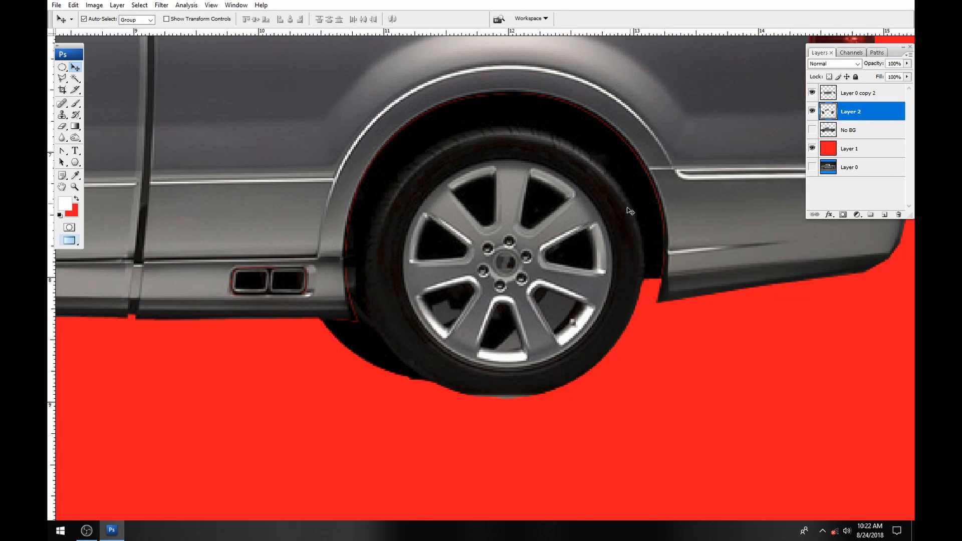
pyautogui.scroll(-3, 411, 228)
pyautogui.scroll(1, 591, 319)
pyautogui.scroll(-3, 591, 320)
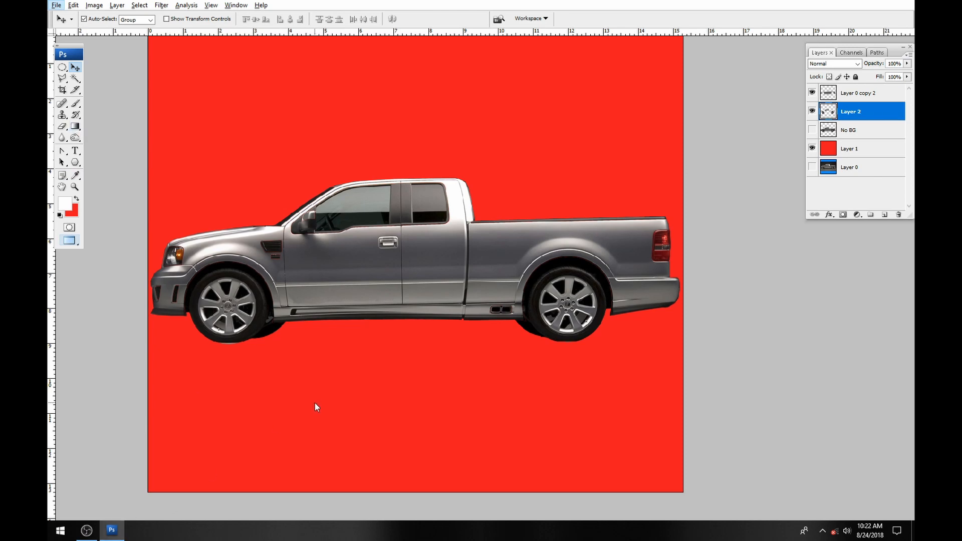
# - Open the banner template image from the Template Making Video folder on the Desktop
pyautogui.press('super+e')
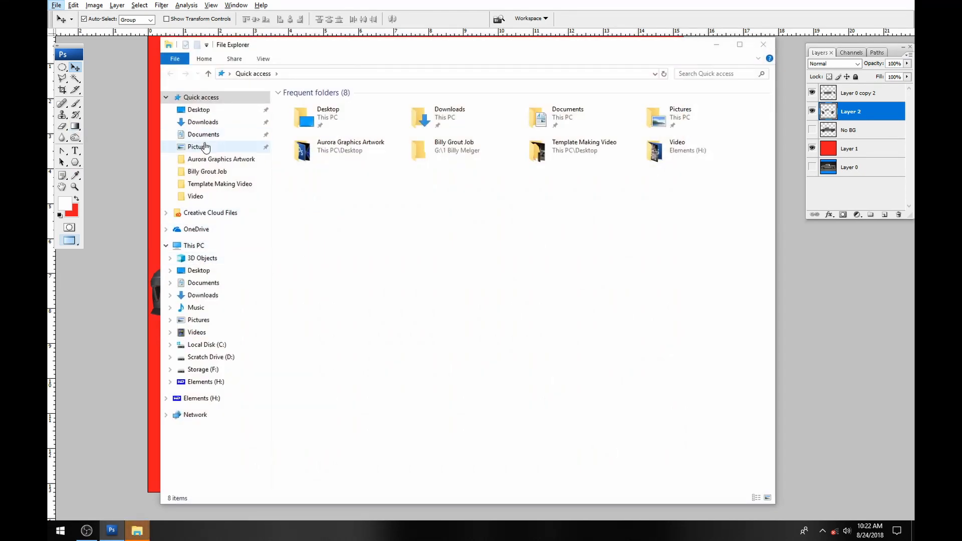
pyautogui.click(200, 270)
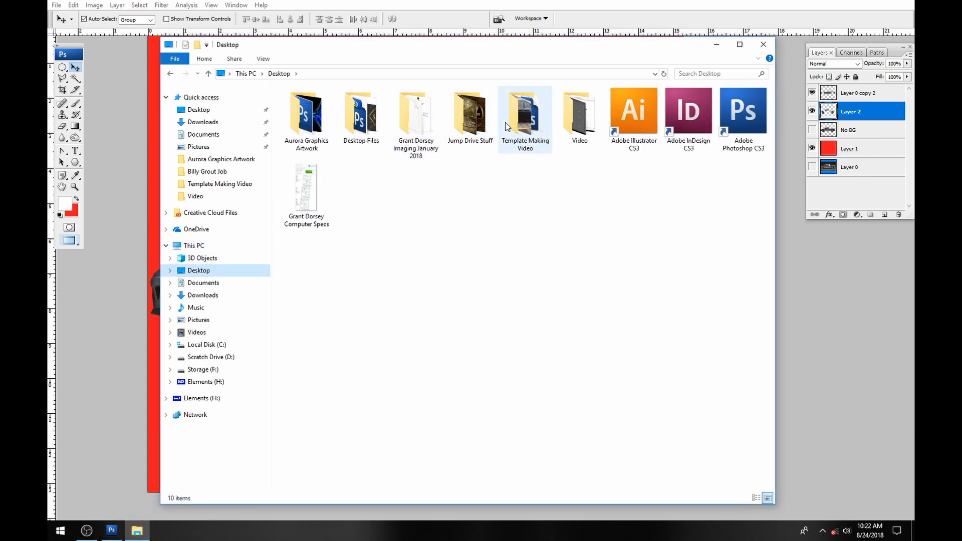
pyautogui.doubleClick(531, 126)
pyautogui.doubleClick(484, 120)
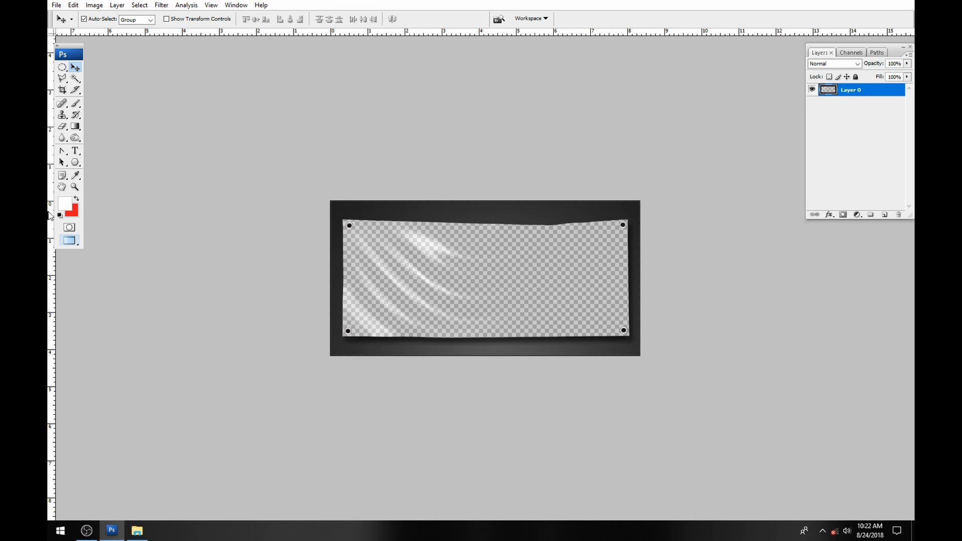
# - Sample the banner frame's dark upper edge as the foreground color and its lighter grey lower edge (545555) as the background color
pyautogui.click(75, 176)
pyautogui.click(507, 205)
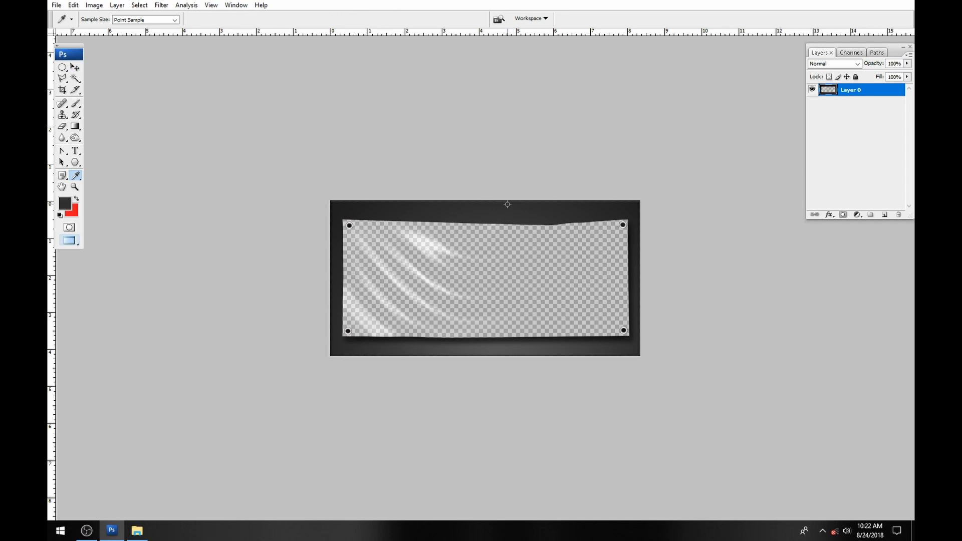
pyautogui.click(76, 212)
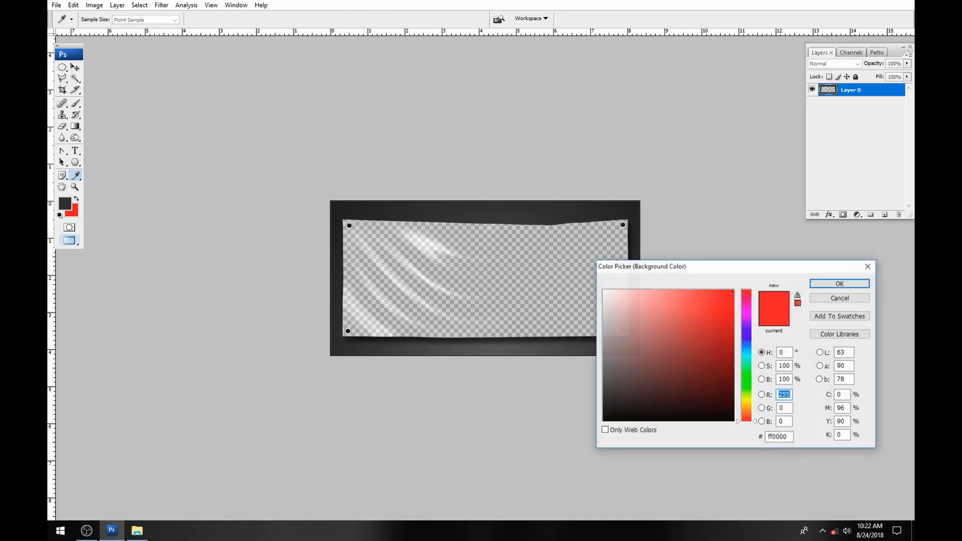
pyautogui.click(506, 356)
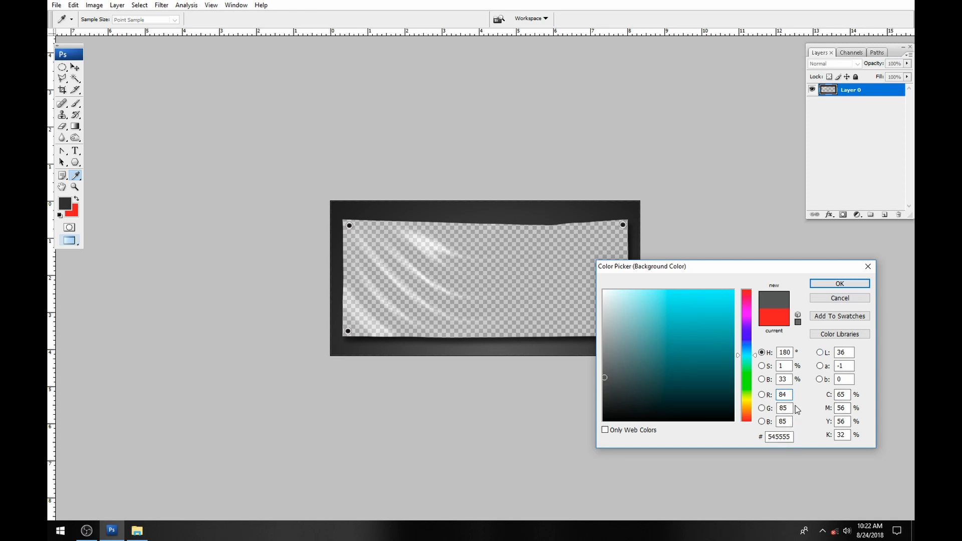
pyautogui.click(857, 285)
pyautogui.click(60, 209)
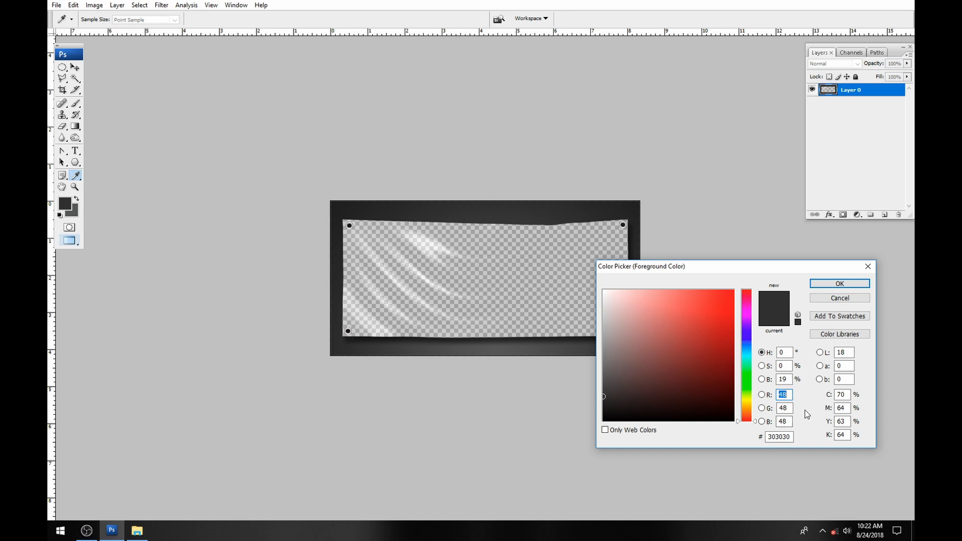
pyautogui.click(858, 299)
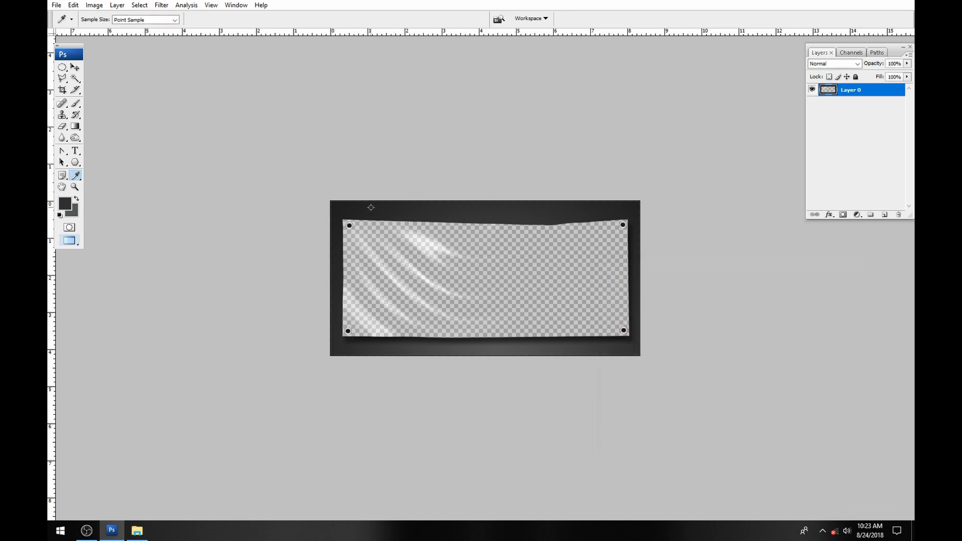
pyautogui.click(75, 67)
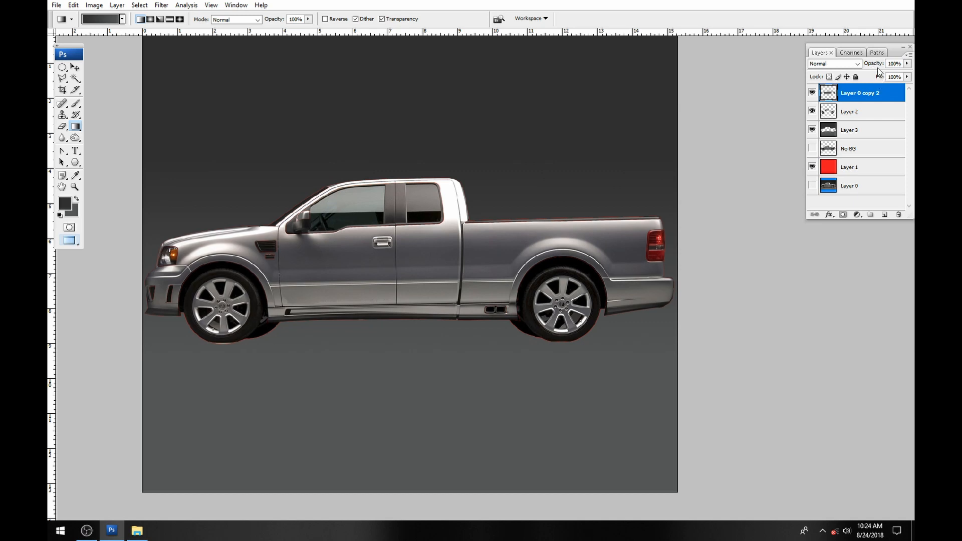
# - Lower Layer 0 copy 2 to 41% opacity in the truck document, duplicate it and hide the duplicate
pyautogui.moveTo(877, 66); pyautogui.dragTo(849, 69)
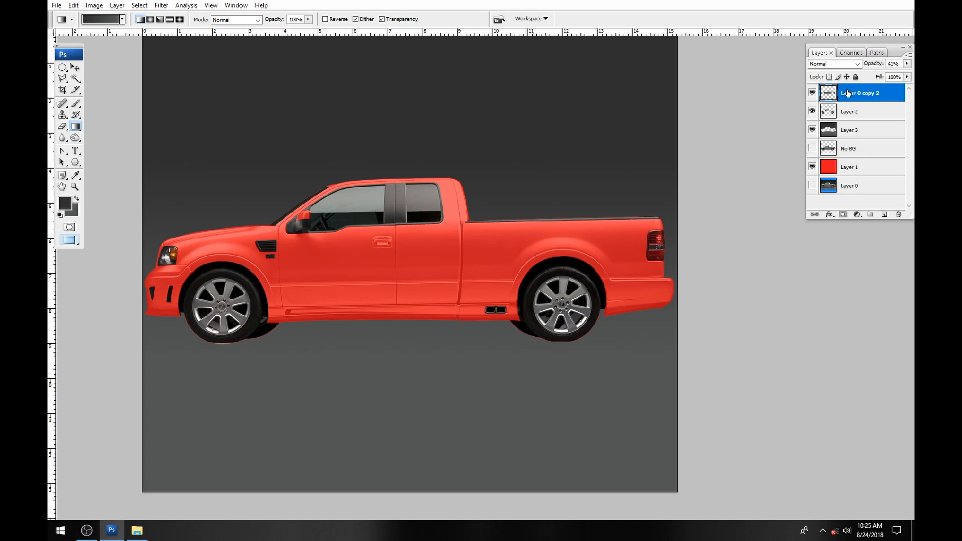
pyautogui.rightClick(847, 93)
pyautogui.click(855, 123)
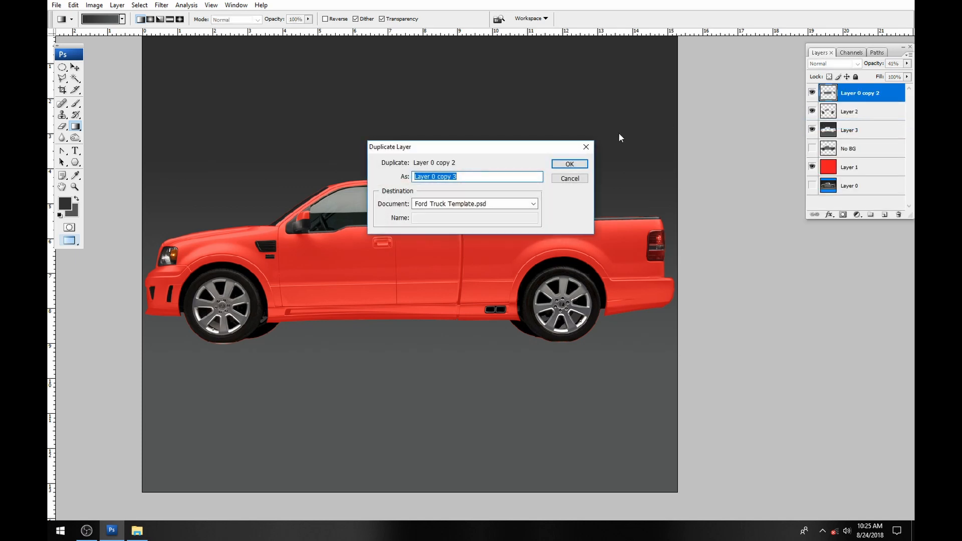
pyautogui.click(562, 165)
pyautogui.click(812, 93)
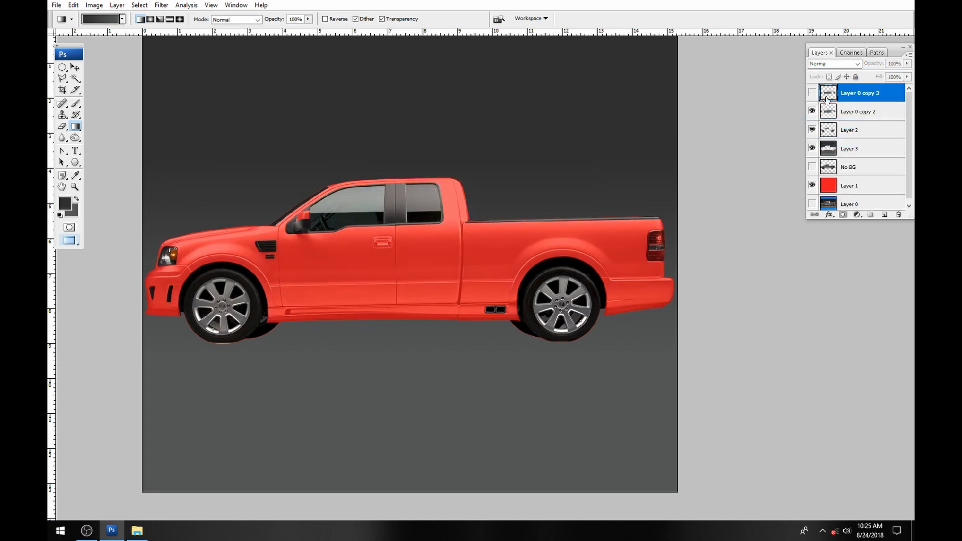
# - Boost the contrast of Layer 0 copy 2 with Levels by raising the black point and lowering the white point, and set its opacity to 34%
pyautogui.click(848, 114)
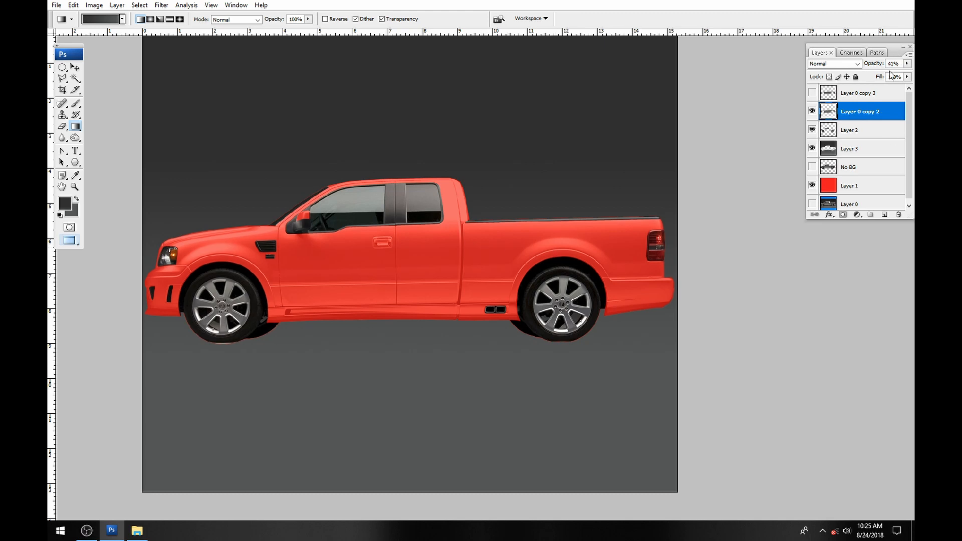
pyautogui.click(94, 5)
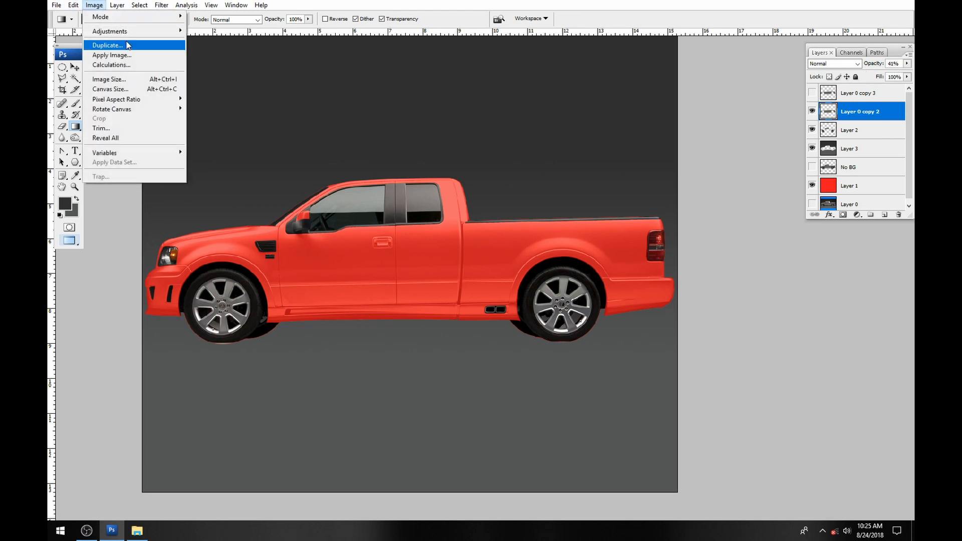
pyautogui.moveTo(126, 32)
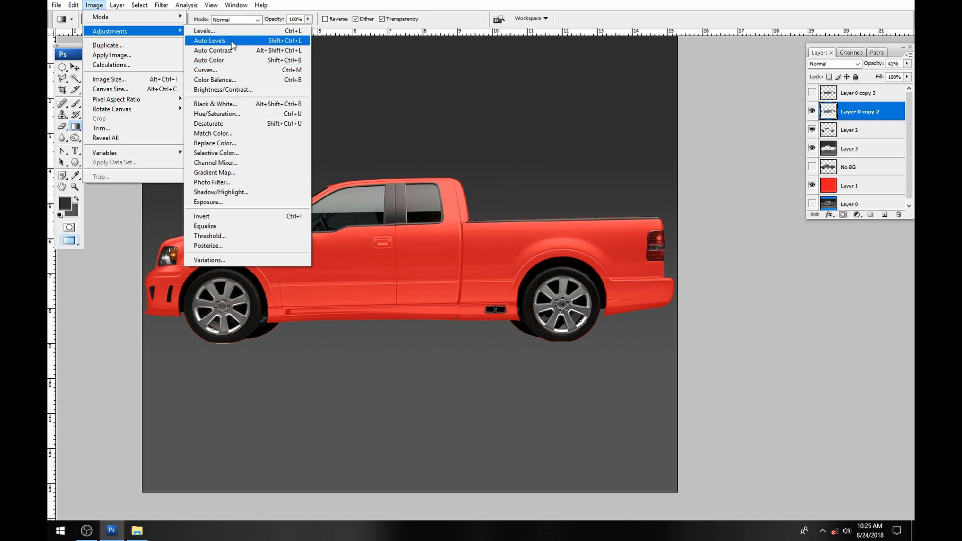
pyautogui.click(211, 32)
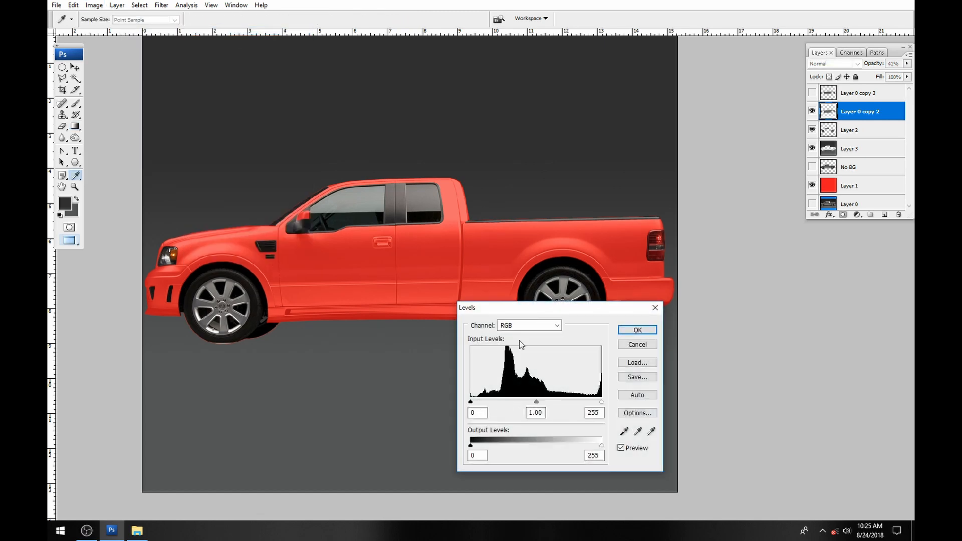
pyautogui.moveTo(564, 309); pyautogui.dragTo(603, 313)
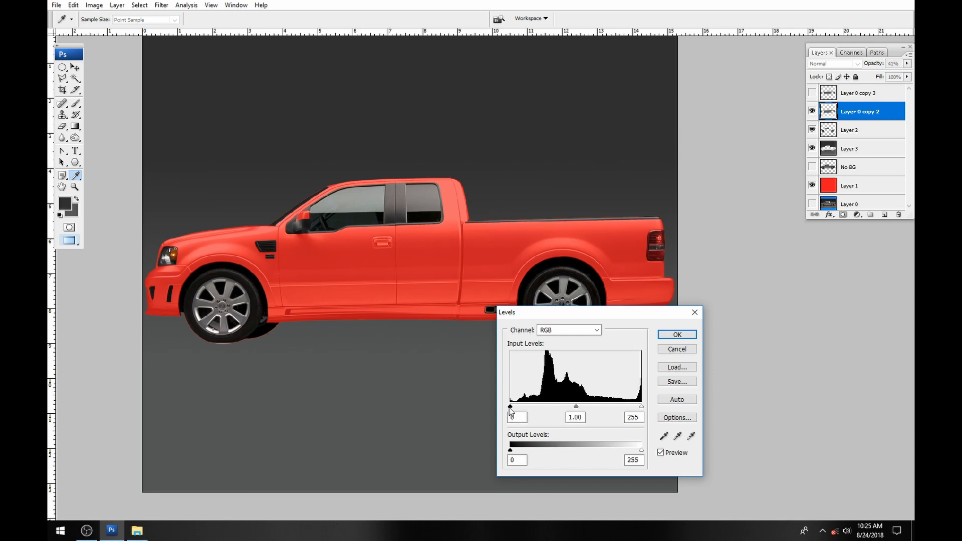
pyautogui.moveTo(510, 407); pyautogui.dragTo(546, 406)
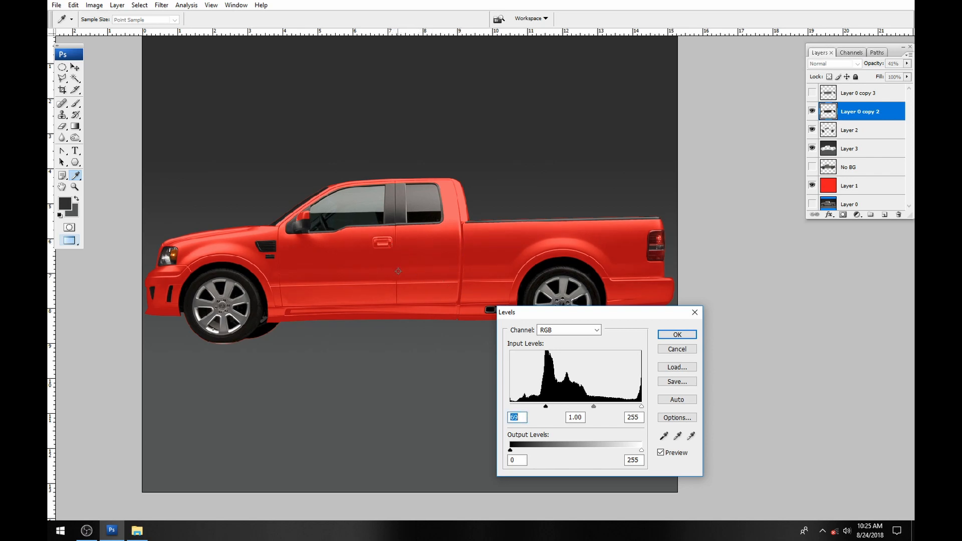
pyautogui.moveTo(546, 407); pyautogui.dragTo(540, 407)
pyautogui.moveTo(591, 406)
pyautogui.mouseDown()
pyautogui.moveTo(607, 406)
pyautogui.moveTo(596, 406)
pyautogui.mouseUp()
pyautogui.click(597, 405)
pyautogui.moveTo(641, 406); pyautogui.dragTo(593, 406)
pyautogui.click(617, 404)
pyautogui.click(676, 334)
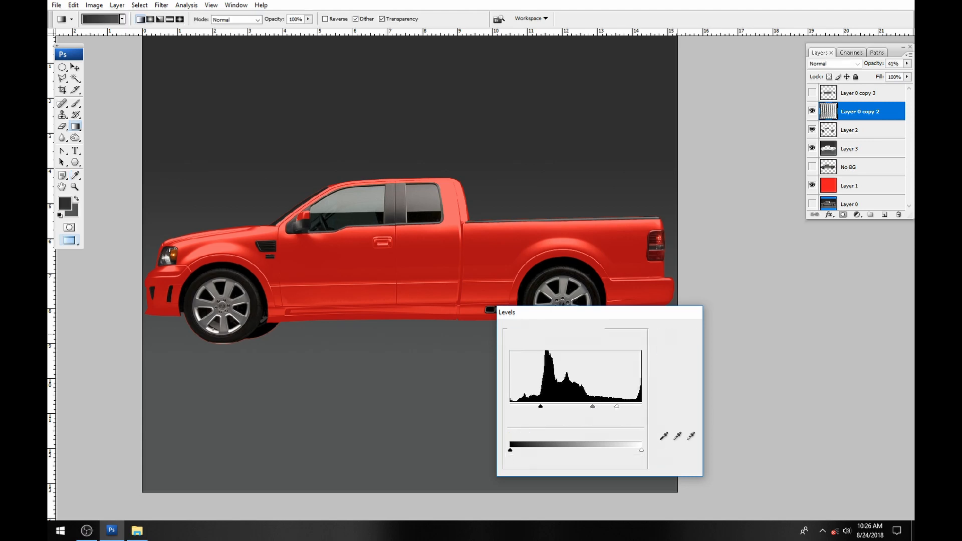
pyautogui.moveTo(881, 66); pyautogui.dragTo(877, 66)
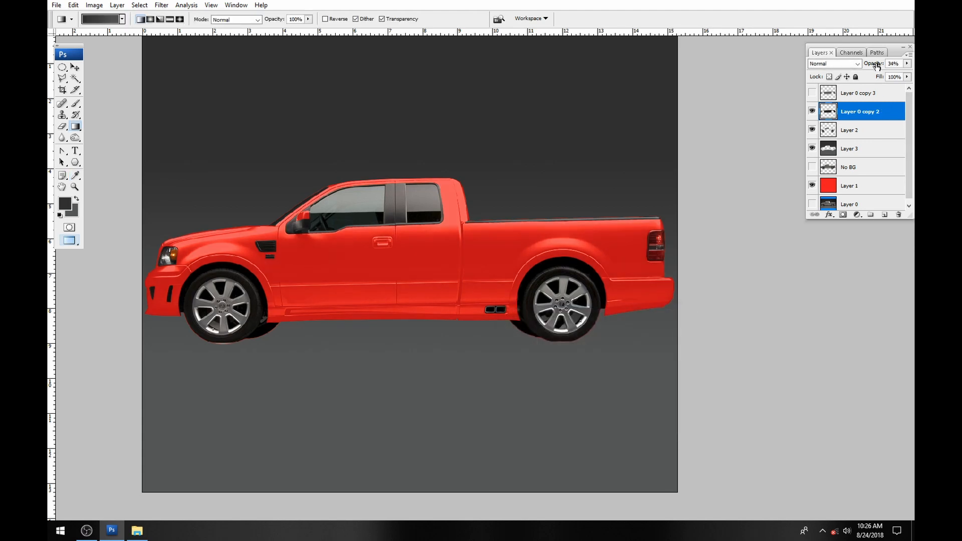
# - Recolor the truck body by filling Layer 1 with bright cyan
pyautogui.click(812, 186)
pyautogui.click(812, 186)
pyautogui.click(884, 191)
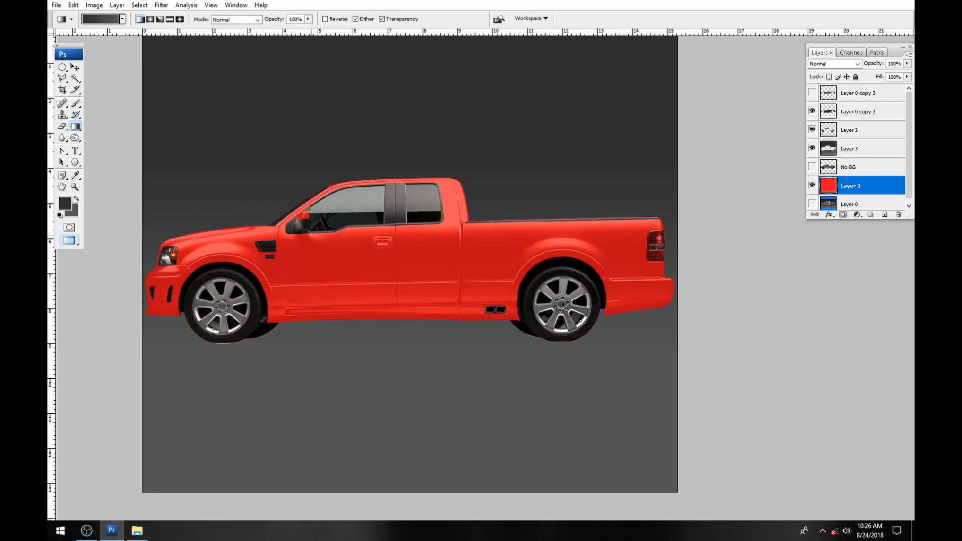
pyautogui.click(72, 211)
pyautogui.click(692, 303)
pyautogui.moveTo(724, 296); pyautogui.dragTo(870, 246)
pyautogui.press('Return')
pyautogui.press('g')
pyautogui.hotkey('ctrl', 'BackSpace')
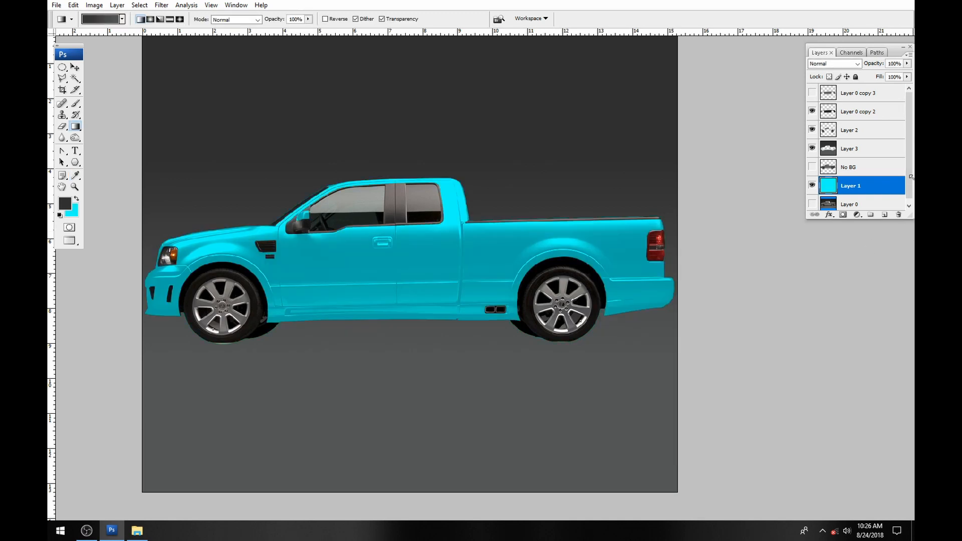
# - Hide Layer 1, show Layer 0 copy 3, and set both Layer 0 copy 3 and Layer 0 copy 2 to 100% opacity
pyautogui.click(854, 95)
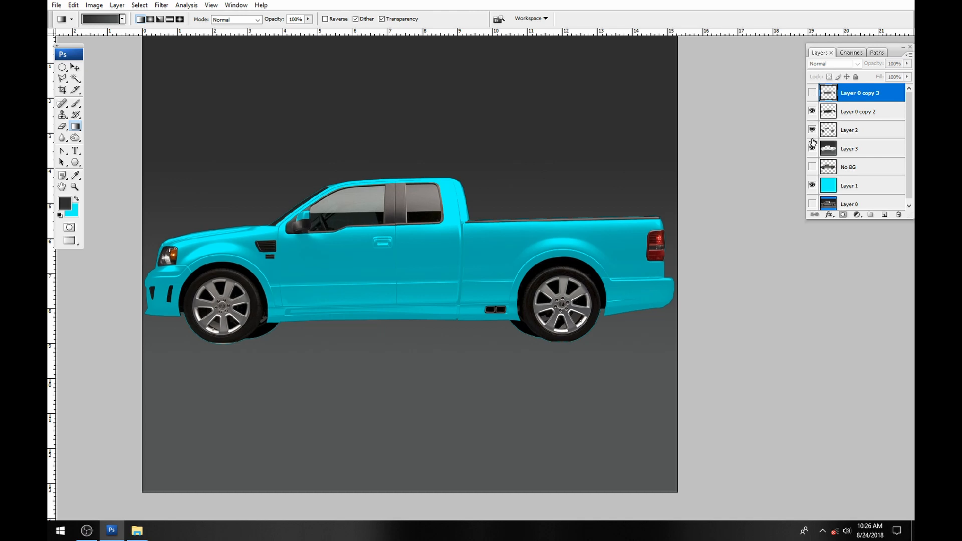
pyautogui.click(812, 186)
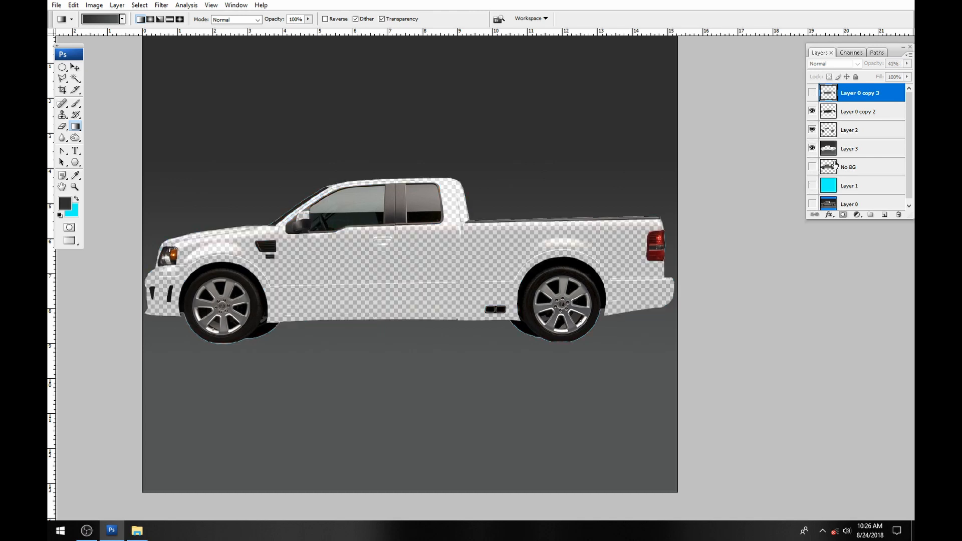
pyautogui.click(812, 93)
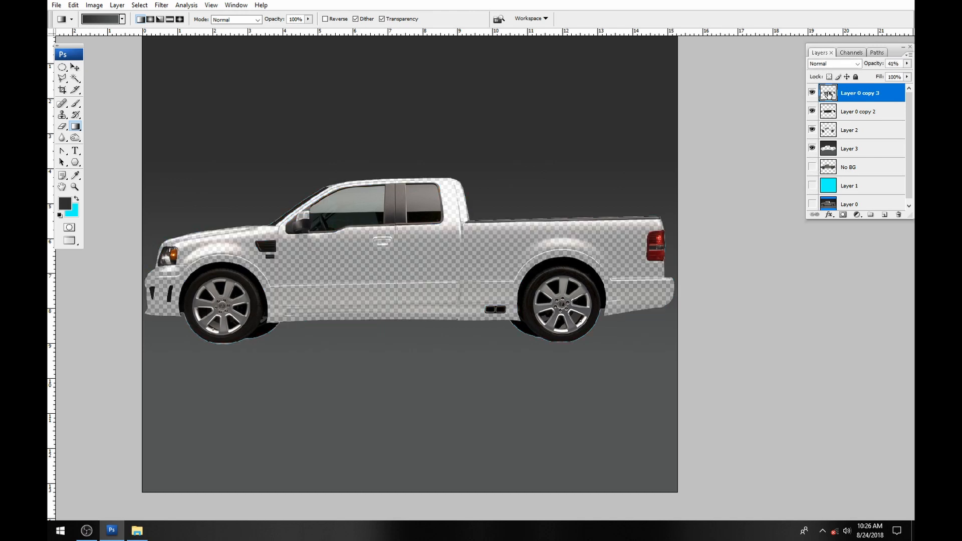
pyautogui.moveTo(873, 64); pyautogui.dragTo(901, 65)
pyautogui.click(843, 119)
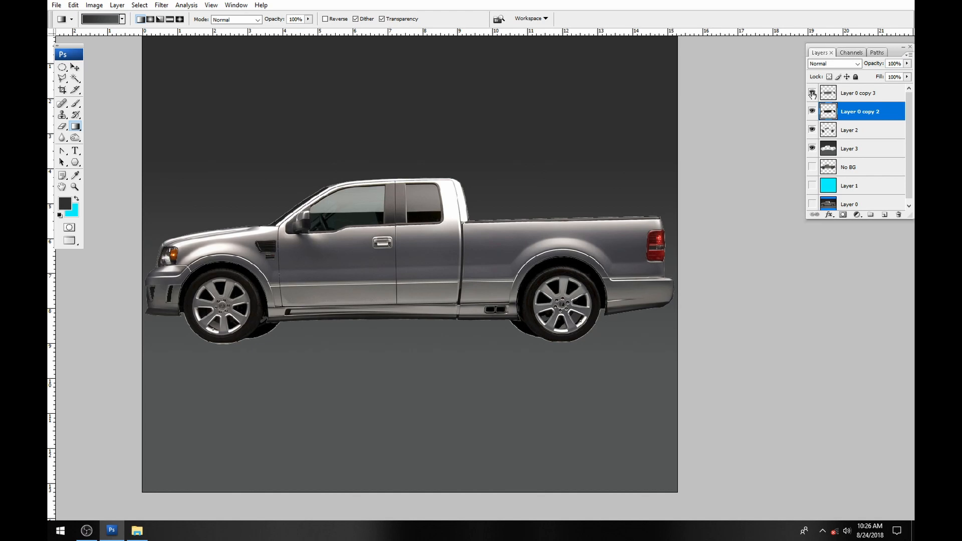
# - Compare the original body on Layer 0 copy 3 with the Levels-adjusted Layer 0 copy 2 by toggling their visibility
pyautogui.click(812, 93)
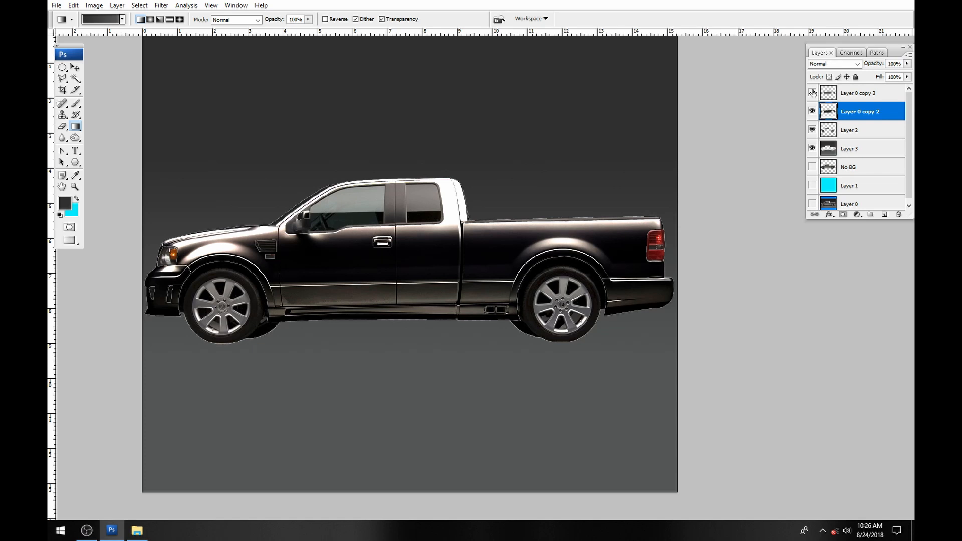
pyautogui.click(812, 92)
pyautogui.click(812, 111)
pyautogui.click(812, 147)
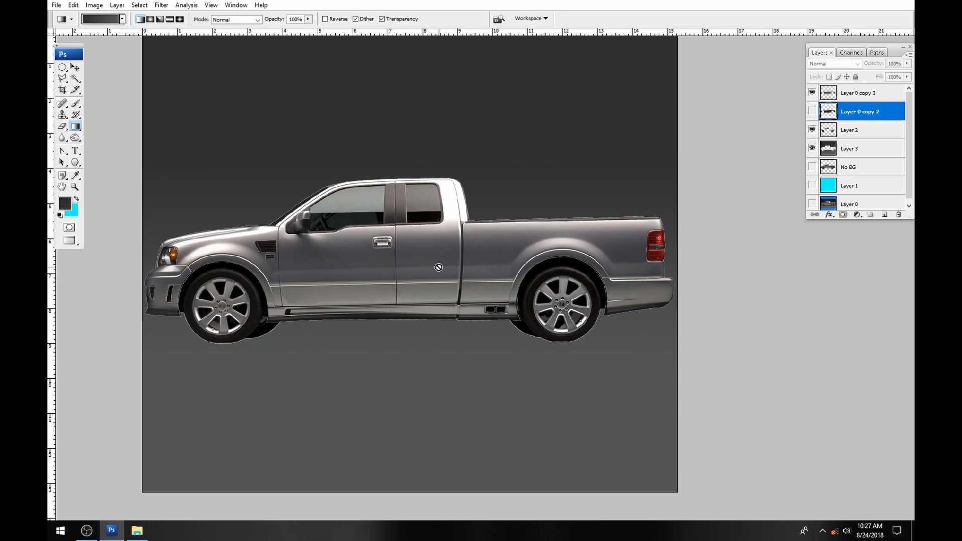
# - Show Layer 1 and Layer 0 copy 2 again and hide Layer 0 copy 3
pyautogui.click(812, 185)
pyautogui.click(812, 111)
pyautogui.click(812, 93)
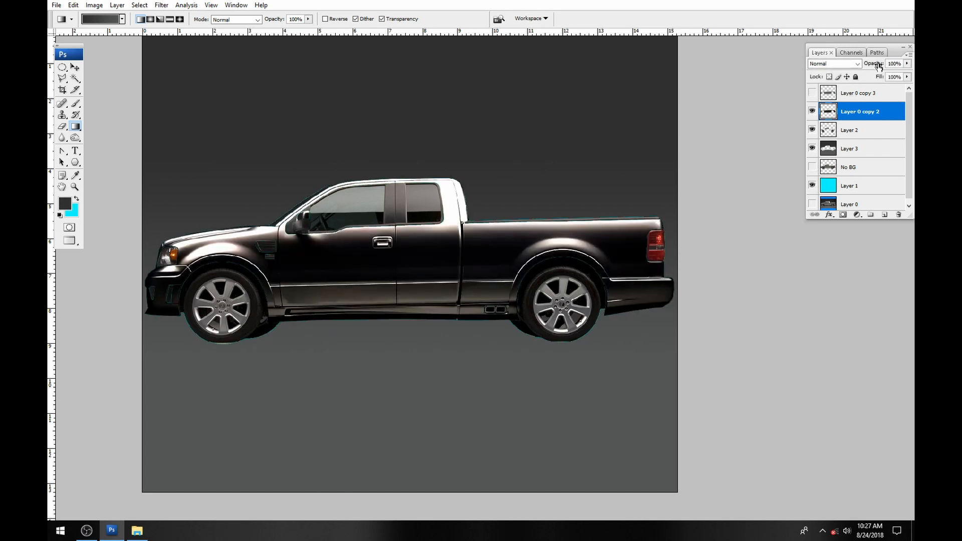
# - Enlarge the layer list to fit all layers and set Layer 0 copy 2's opacity to 50%
pyautogui.press('4')
pyautogui.moveTo(910, 217); pyautogui.dragTo(909, 270)
pyautogui.click(877, 226)
pyautogui.click(874, 116)
pyautogui.click(75, 68)
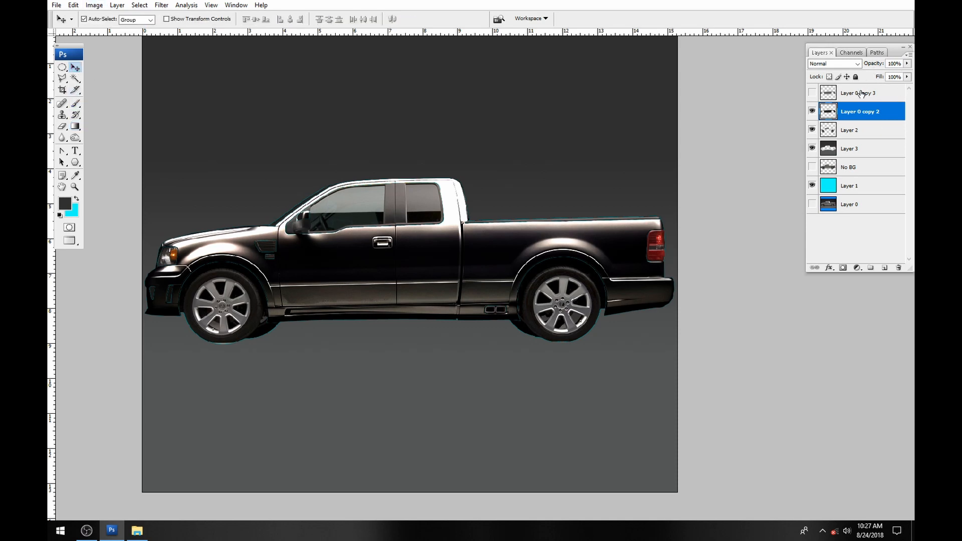
pyautogui.press('4')
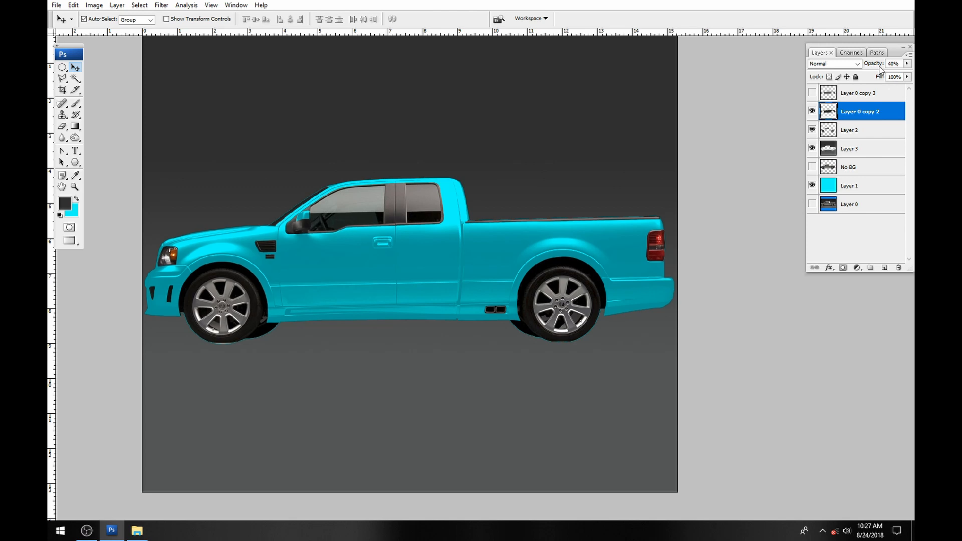
pyautogui.moveTo(872, 64); pyautogui.dragTo(877, 65)
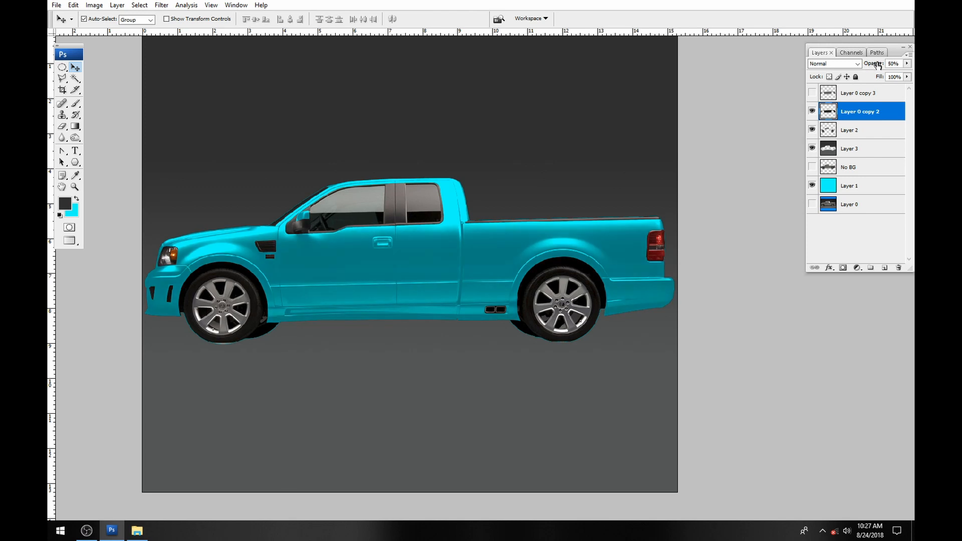
# - Hide the cyan Layer 1, select the whole canvas with Layer 3 active, and copy the visible artwork merged
pyautogui.click(812, 185)
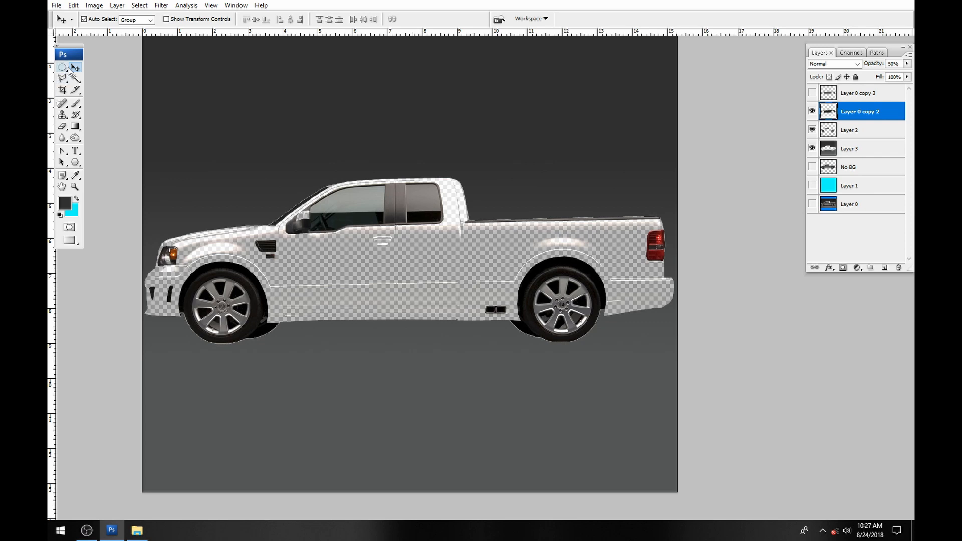
pyautogui.hotkey('ctrl', '-')
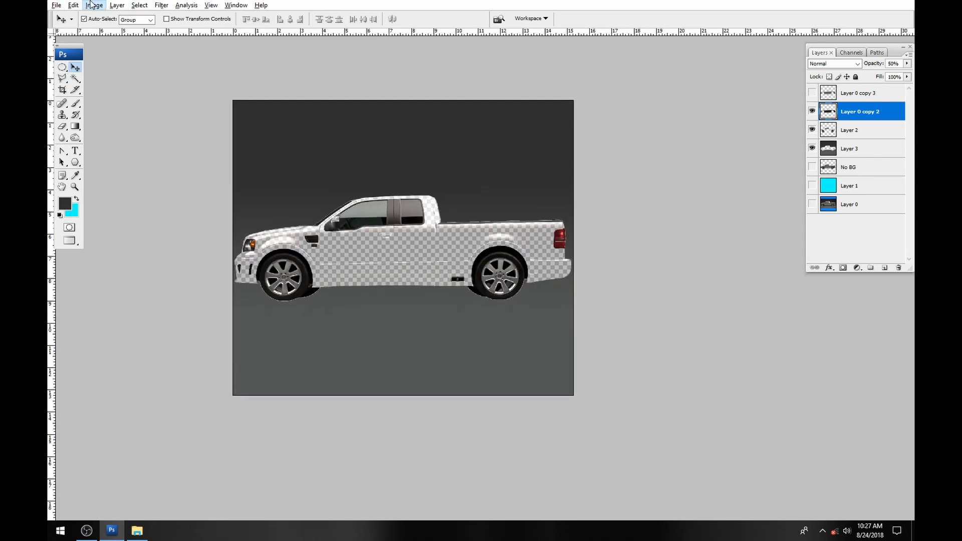
pyautogui.click(140, 6)
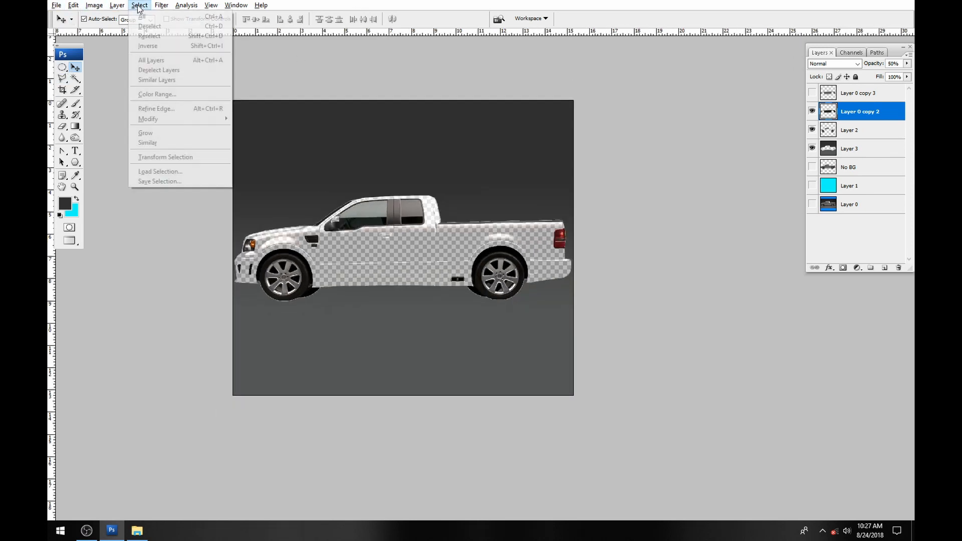
pyautogui.click(77, 66)
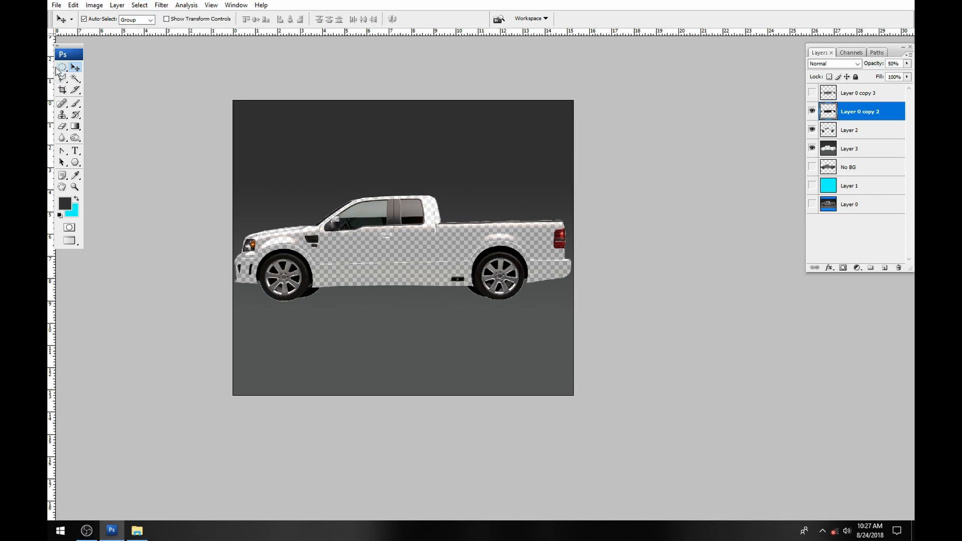
pyautogui.click(876, 148)
pyautogui.click(124, 5)
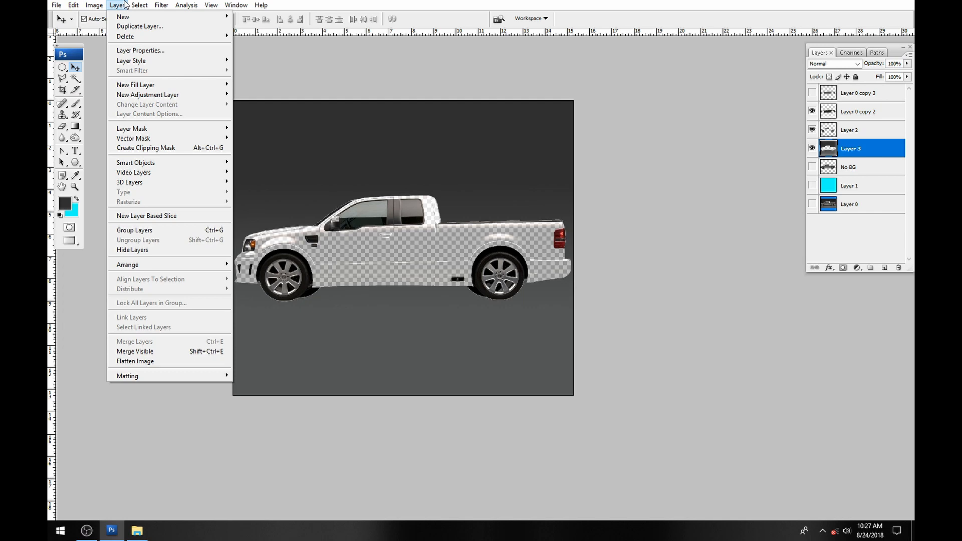
pyautogui.click(143, 16)
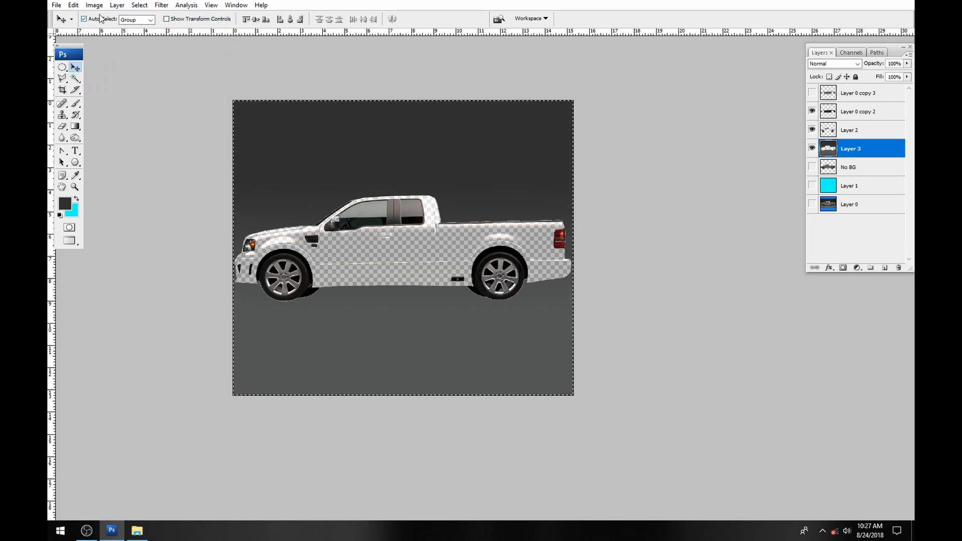
pyautogui.click(73, 5)
pyautogui.click(101, 84)
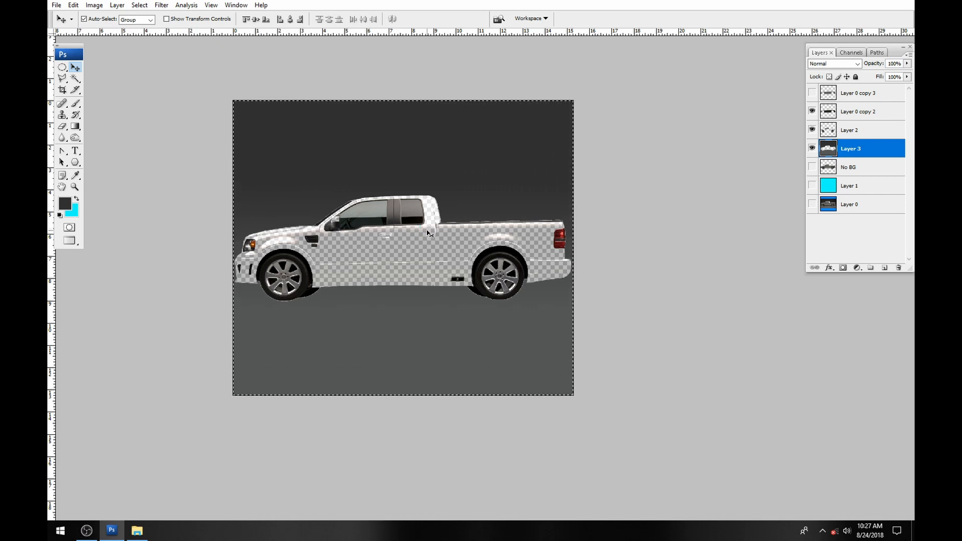
# - Close the layered truck document and paste the merged artwork into a new transparent document
pyautogui.hotkey('ctrl', 'w')
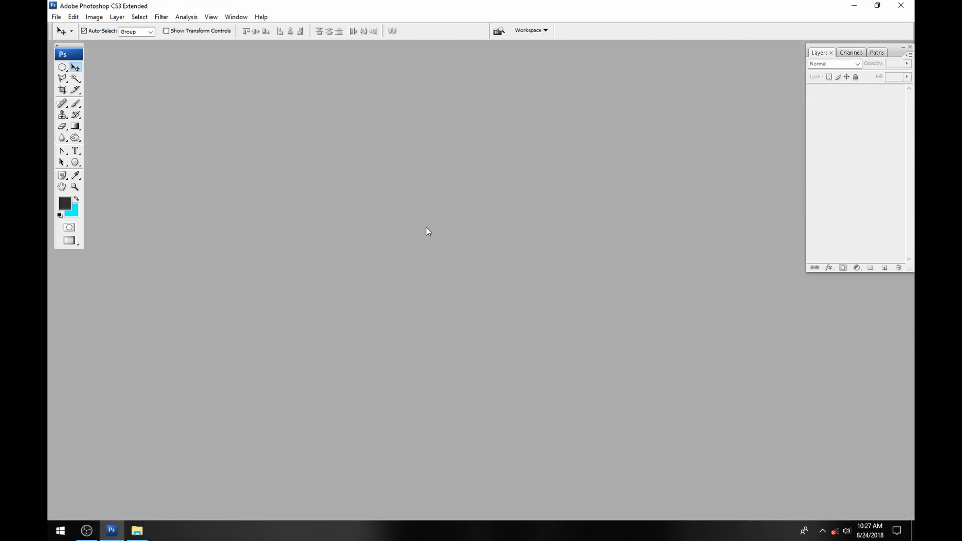
pyautogui.click(57, 17)
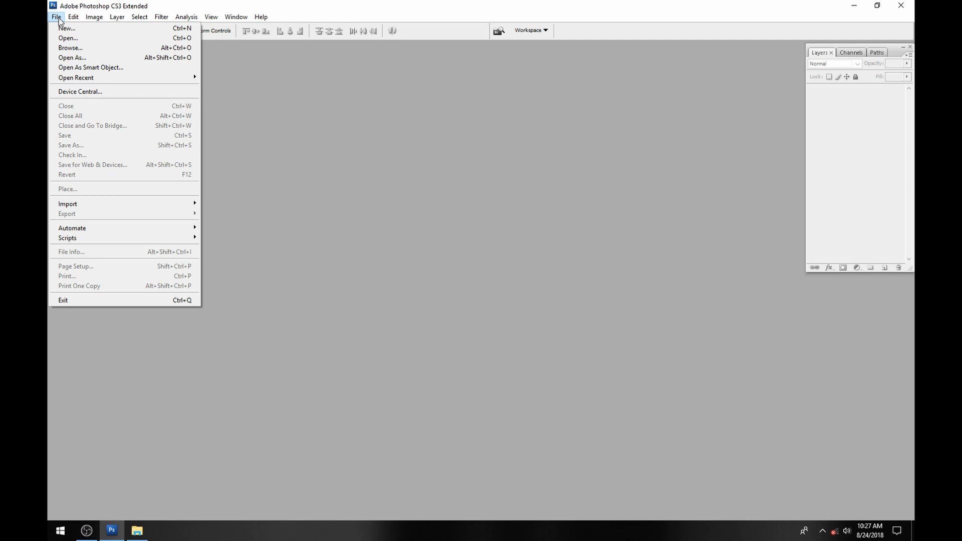
pyautogui.click(65, 26)
pyautogui.click(492, 278)
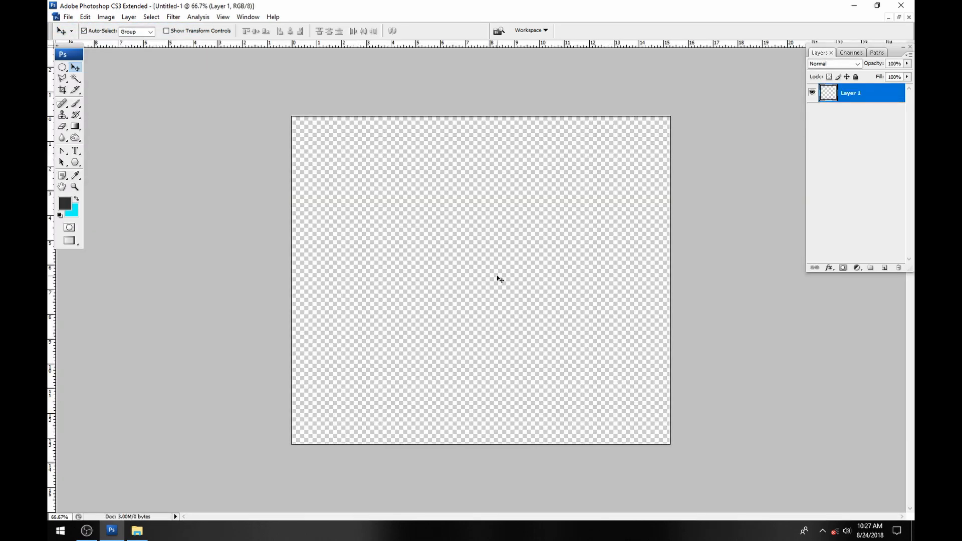
pyautogui.hotkey('ctrl', 'v')
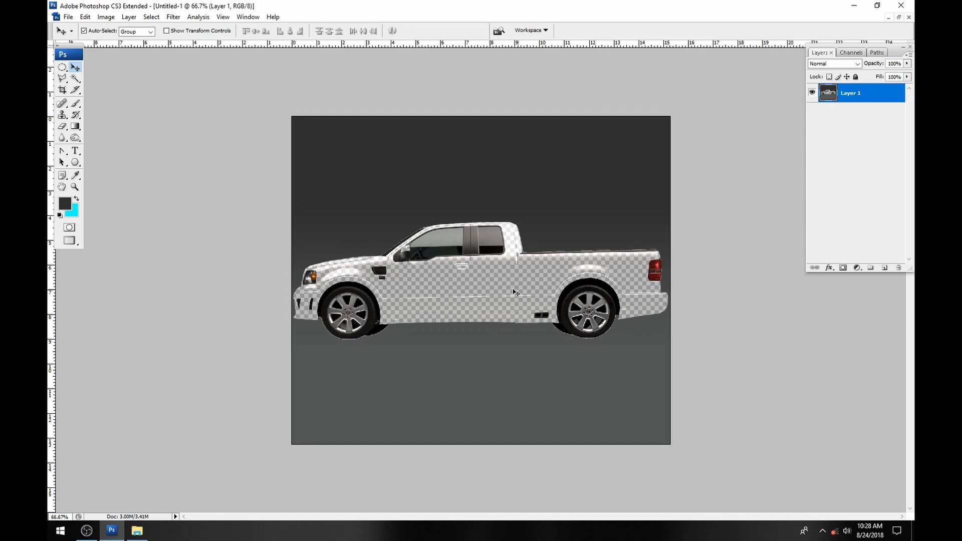
# - Paste the merged truck artwork a second time and delete the extra layer
pyautogui.click(86, 17)
pyautogui.click(100, 104)
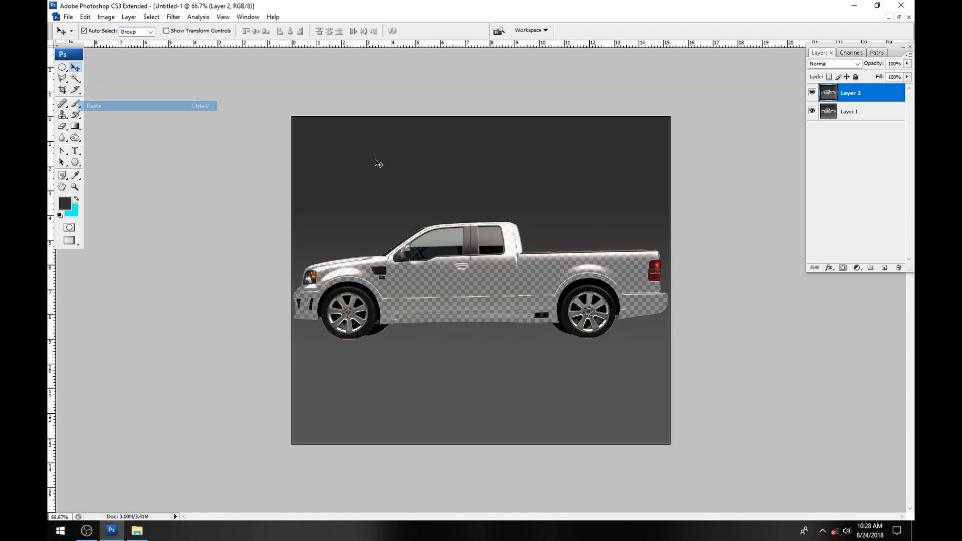
pyautogui.rightClick(846, 98)
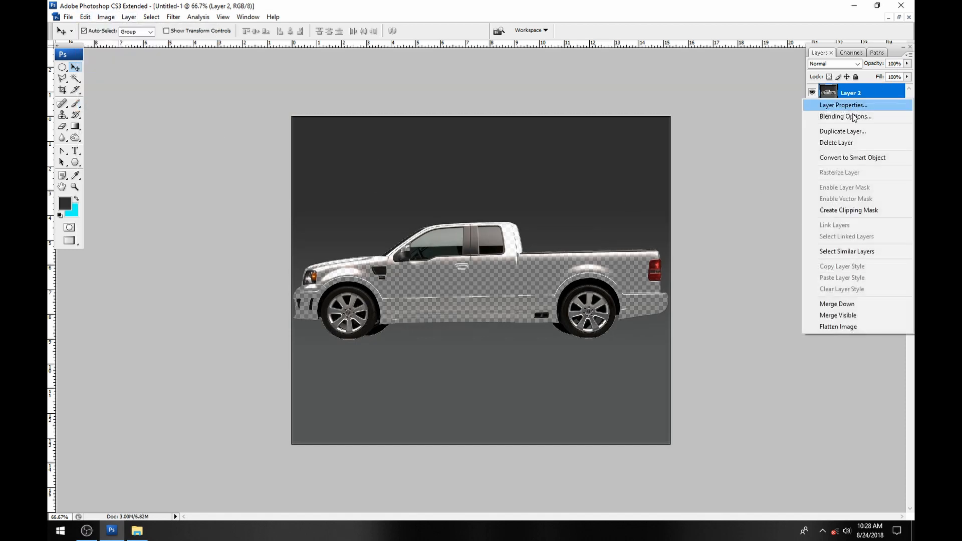
pyautogui.click(849, 144)
pyautogui.click(439, 200)
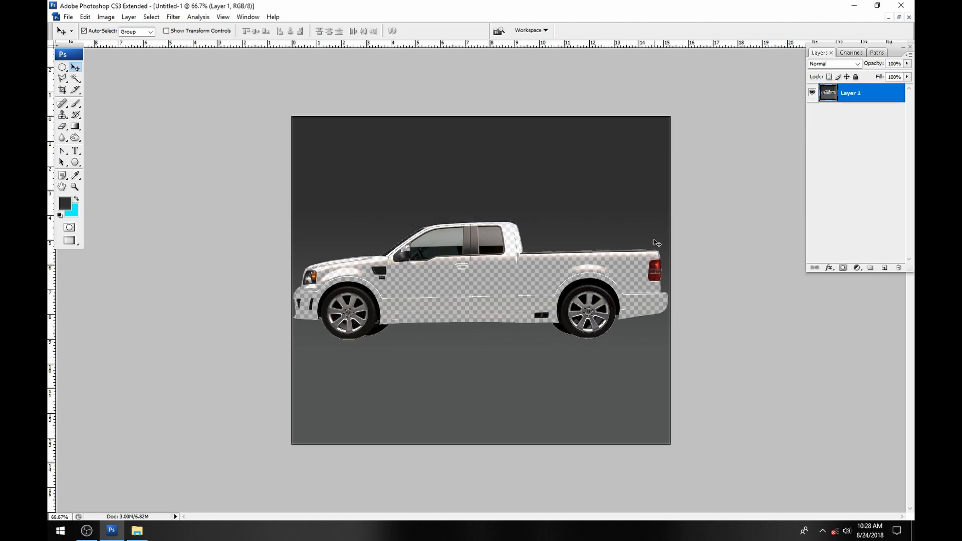
# - Crop the image to the full canvas bounds
pyautogui.click(62, 90)
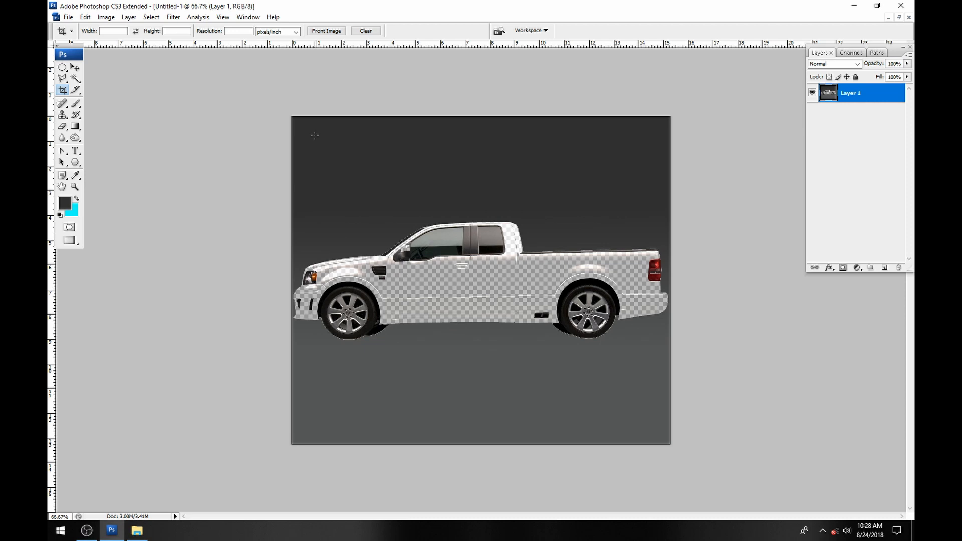
pyautogui.moveTo(225, 99); pyautogui.dragTo(704, 502)
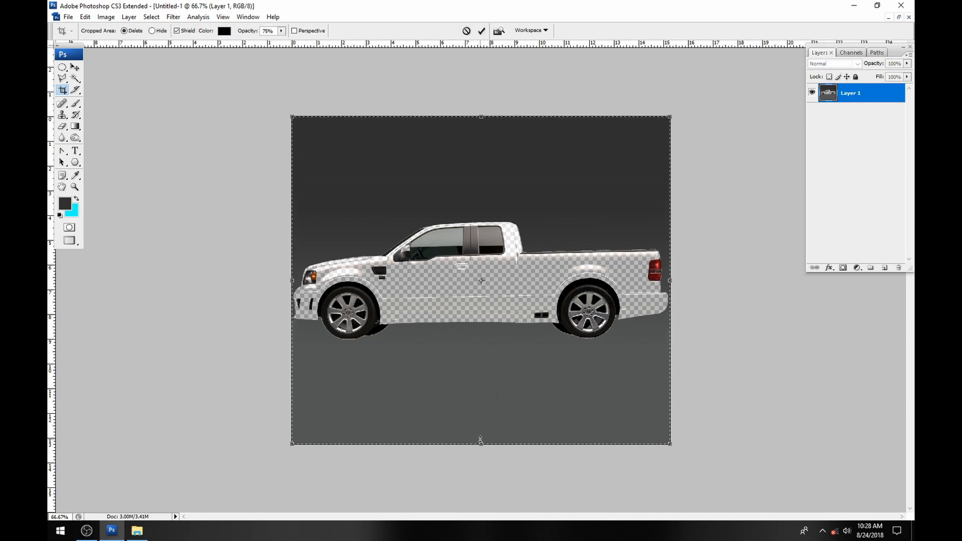
pyautogui.press('Return')
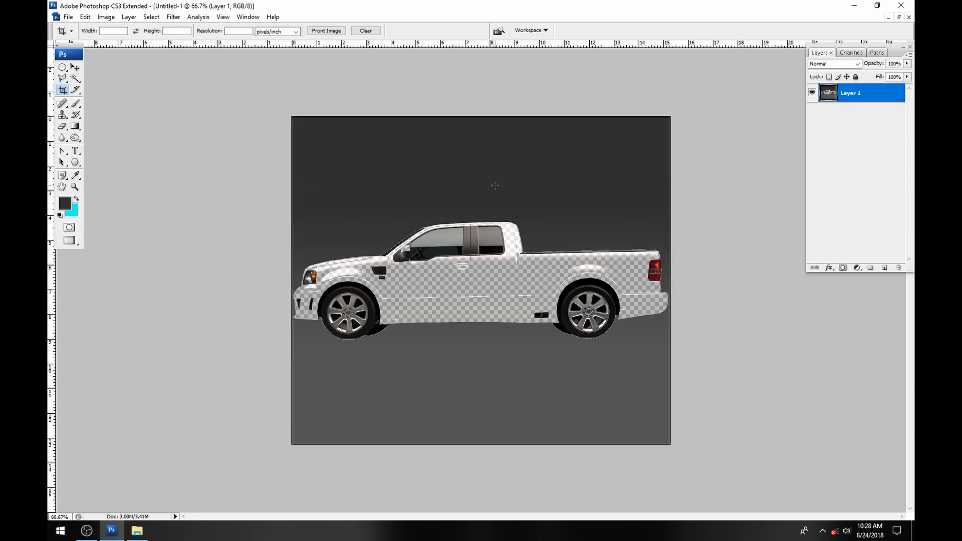
# - Resize the image to a width of 600 pixels with proportions constrained
pyautogui.click(106, 17)
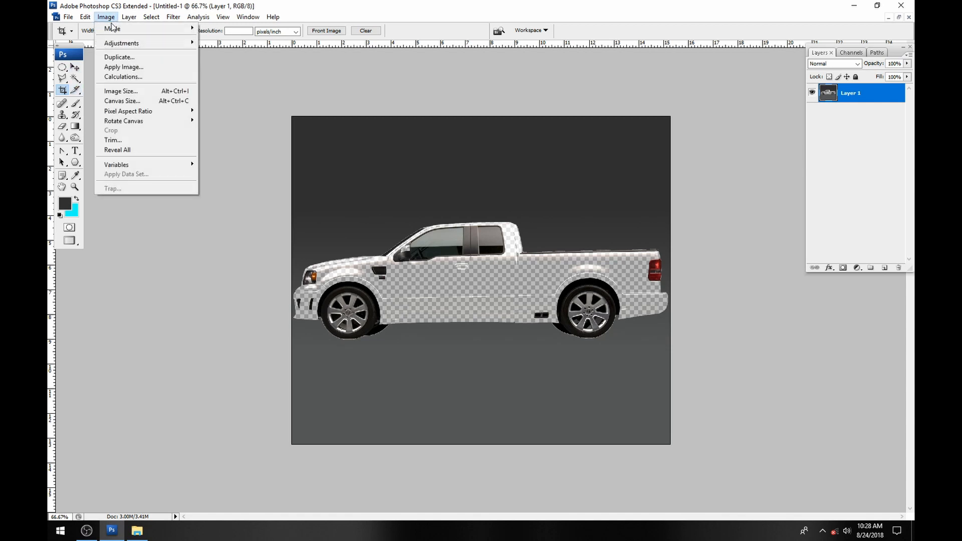
pyautogui.click(121, 90)
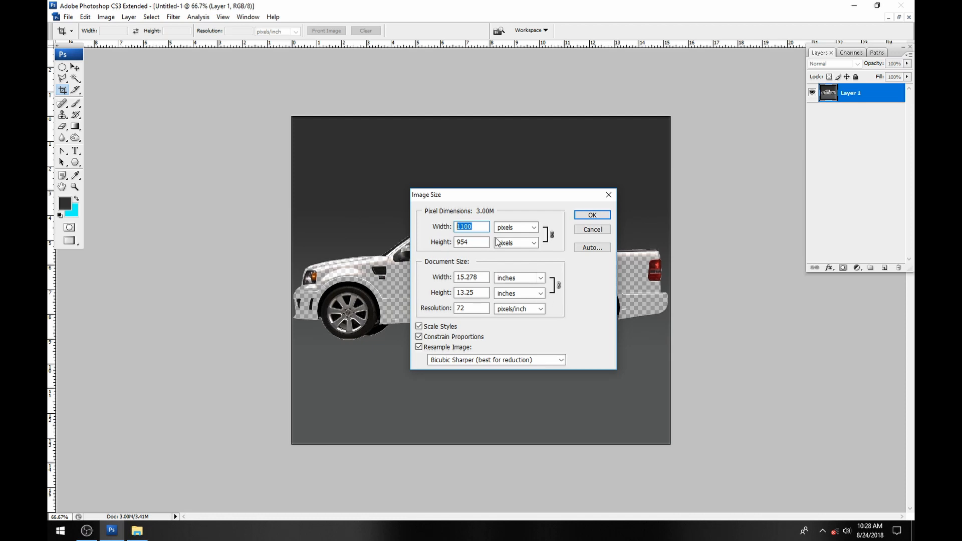
pyautogui.write('600')
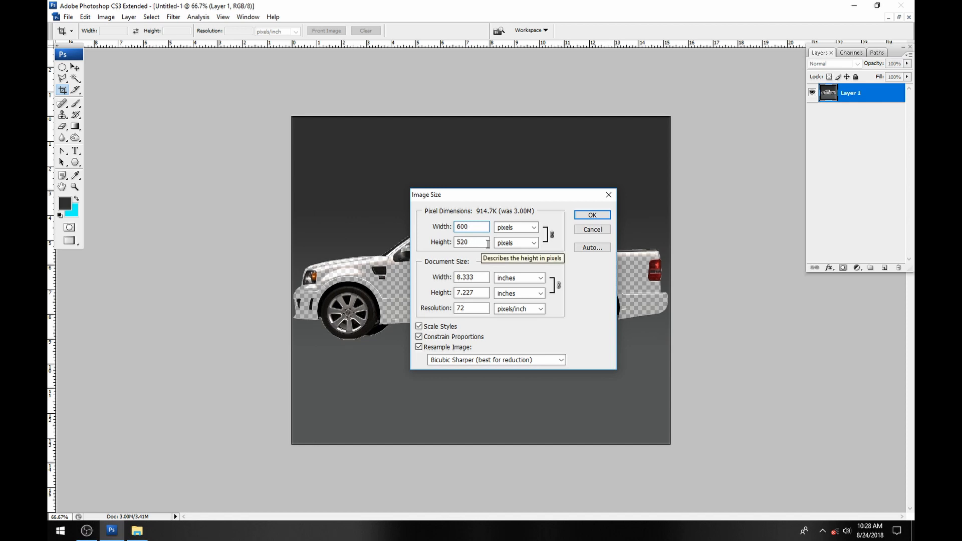
pyautogui.click(600, 219)
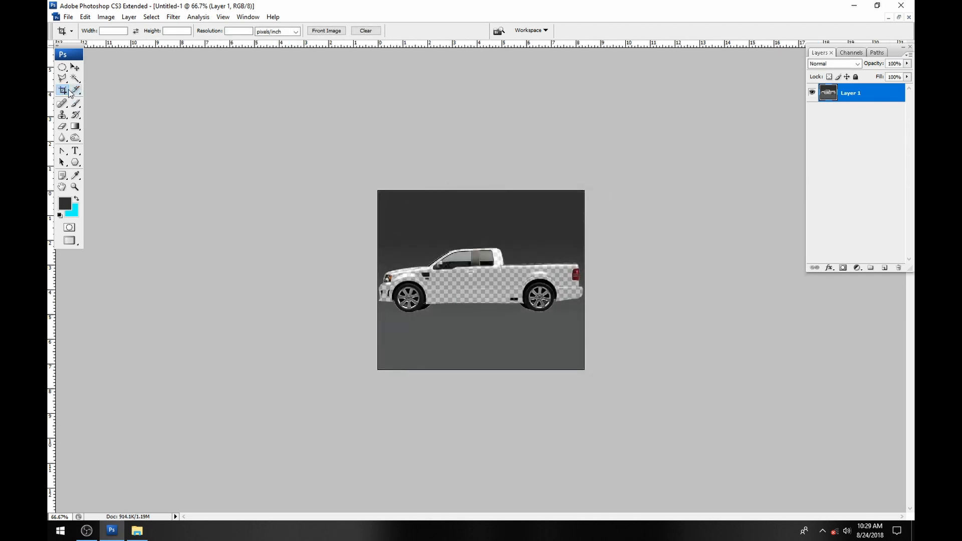
# - Reduce the canvas height to 300 pixels with a centered anchor, keeping the 600 pixel width and accepting the clipping
pyautogui.click(106, 18)
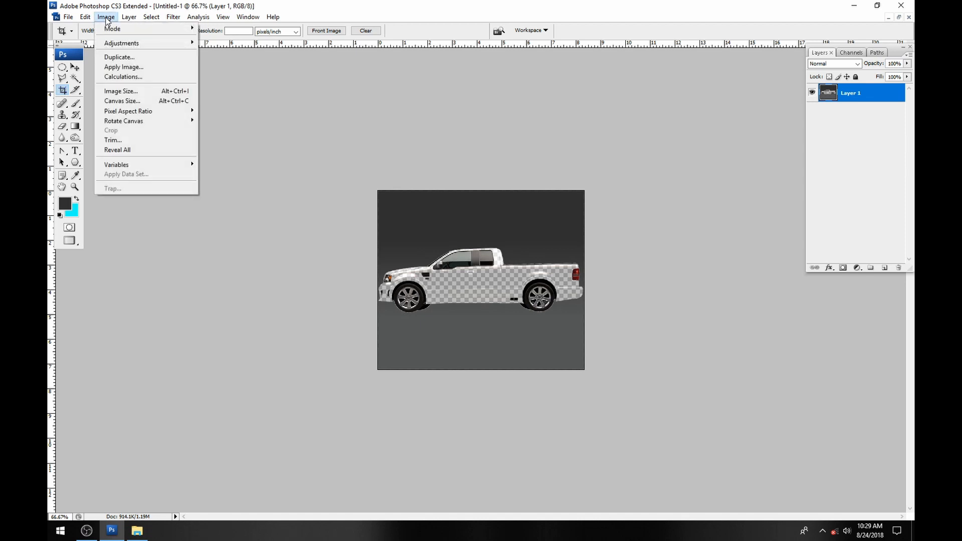
pyautogui.click(166, 102)
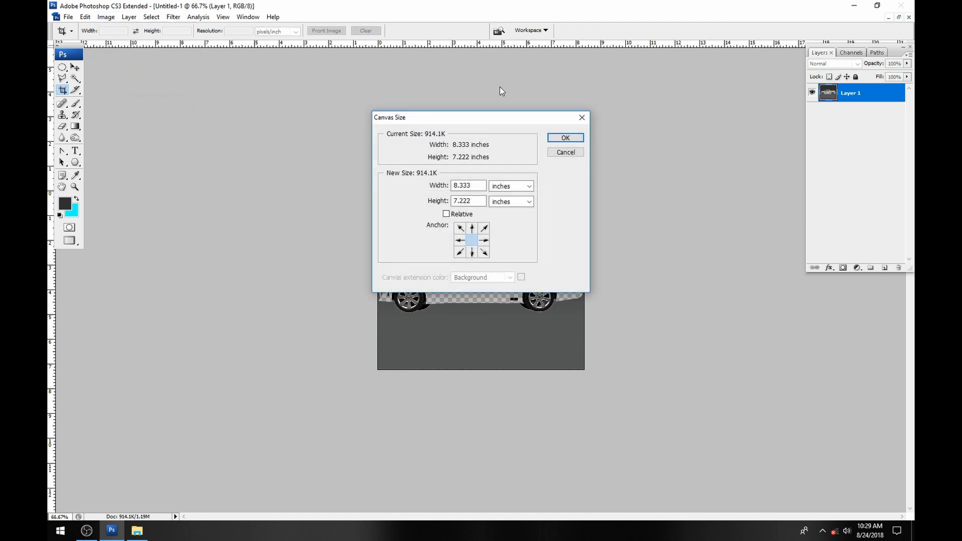
pyautogui.moveTo(506, 117); pyautogui.dragTo(704, 207)
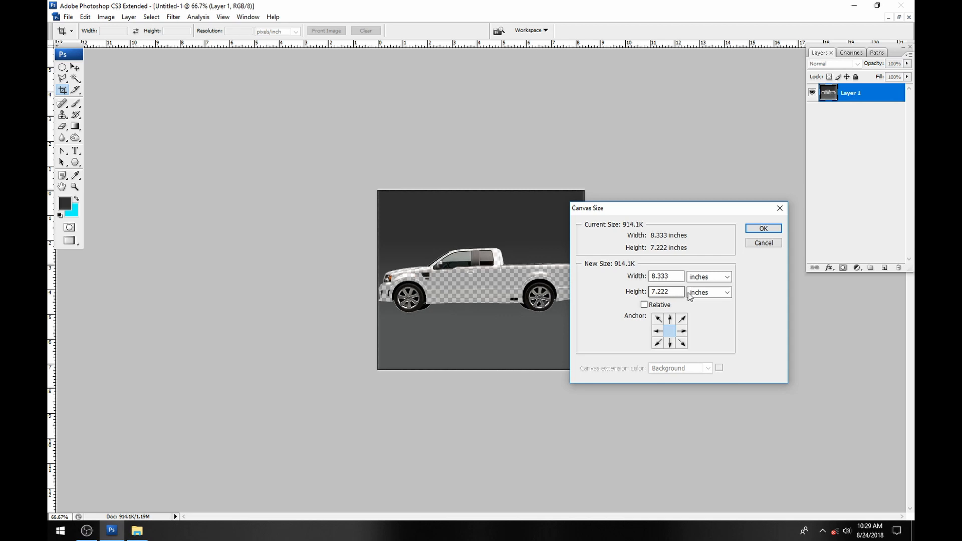
pyautogui.press('Tab')
pyautogui.hotkey('alt', 'Down')
pyautogui.press('Up')
pyautogui.press('Return')
pyautogui.hotkey('shift', 'Tab')
pyautogui.write('300')
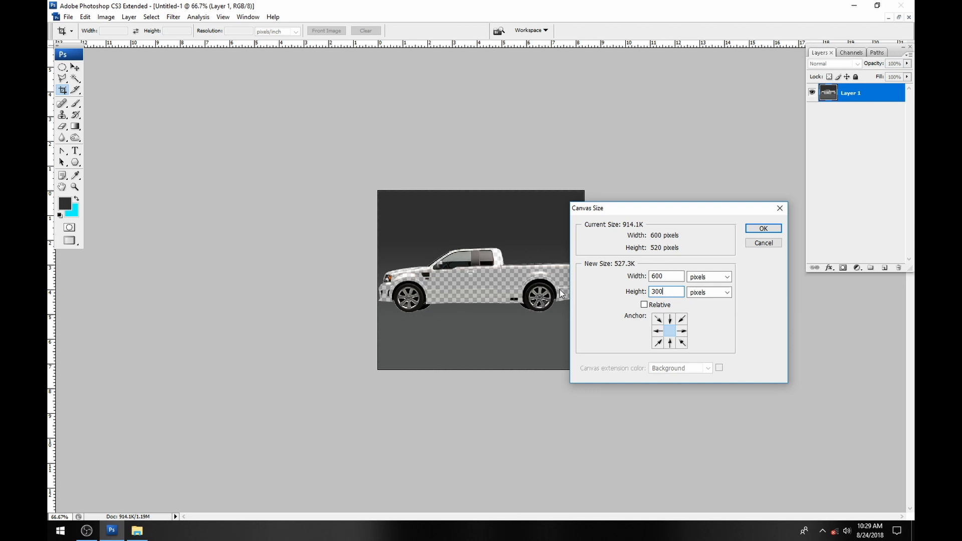
pyautogui.moveTo(634, 208); pyautogui.dragTo(666, 273)
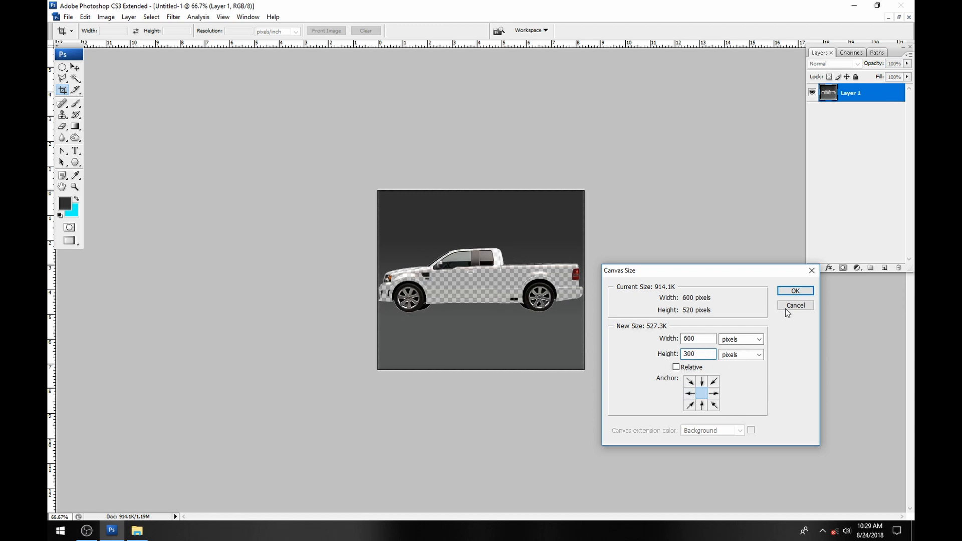
pyautogui.click(793, 291)
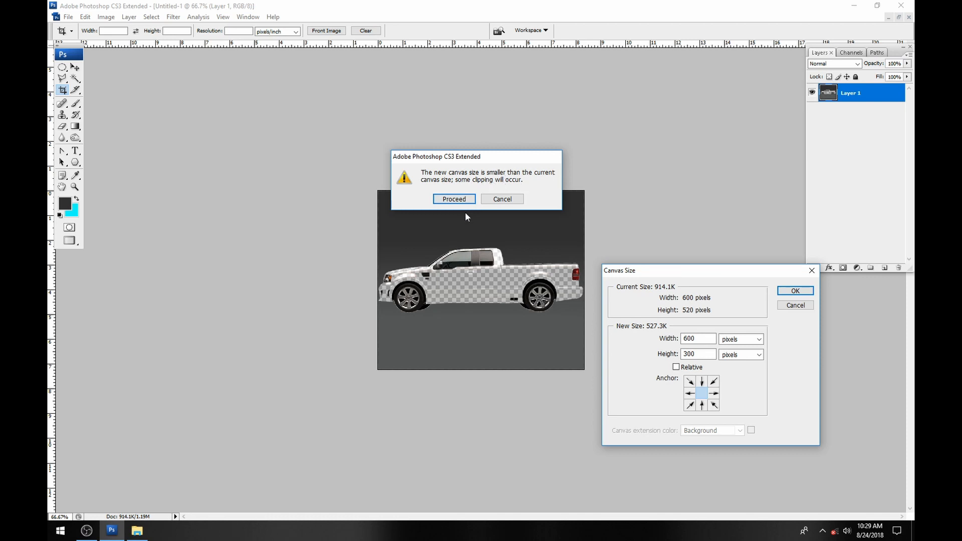
pyautogui.click(453, 200)
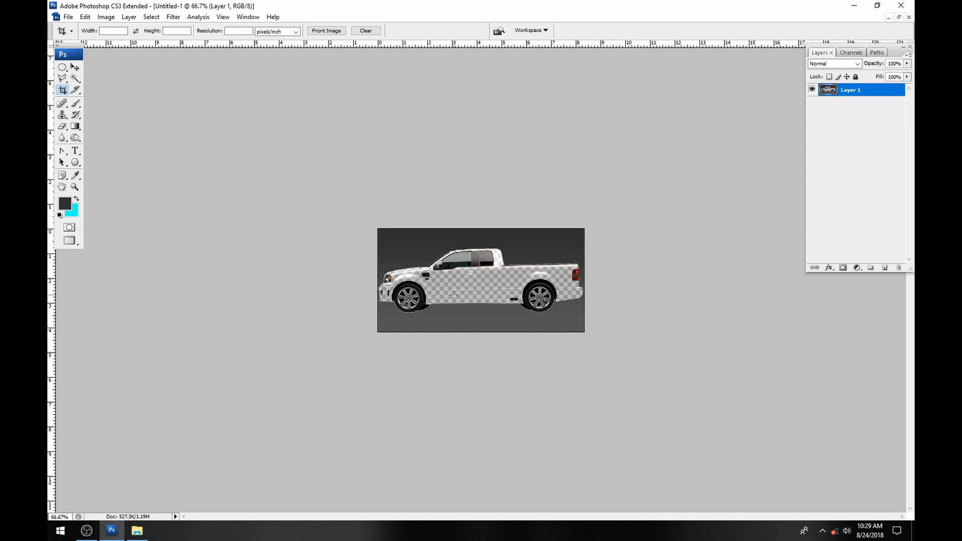
# - Save the image in PNG format as Ford Truck in the Template Making Video folder
pyautogui.click(70, 18)
pyautogui.click(95, 145)
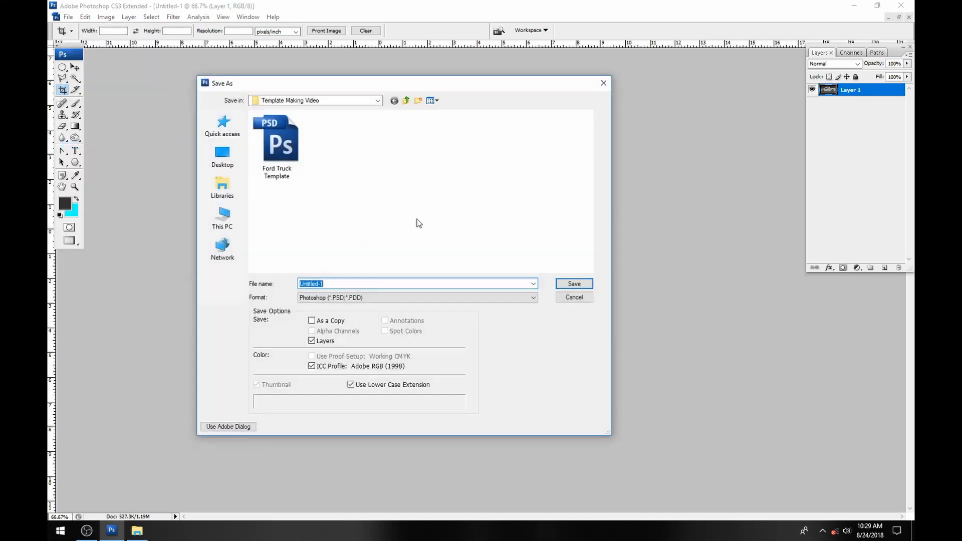
pyautogui.click(379, 299)
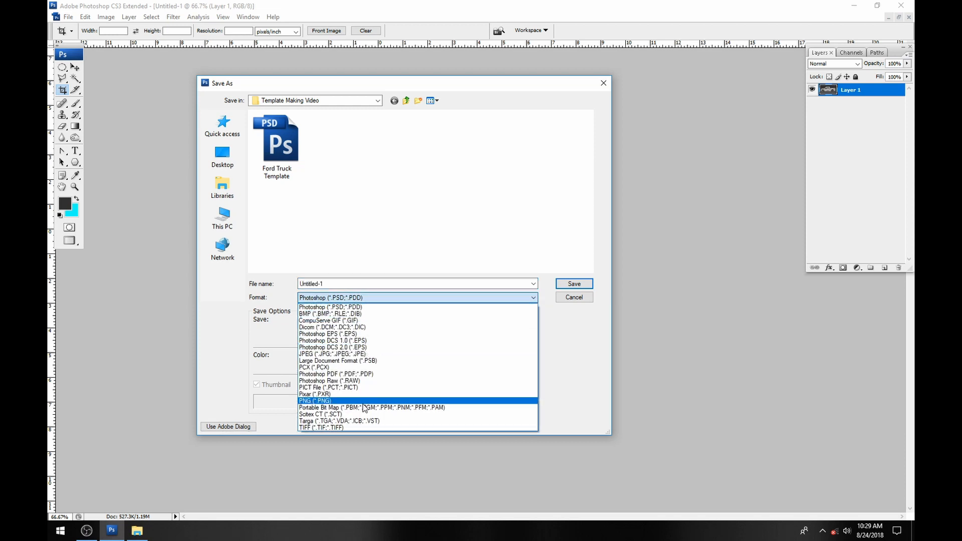
pyautogui.click(351, 401)
pyautogui.click(356, 298)
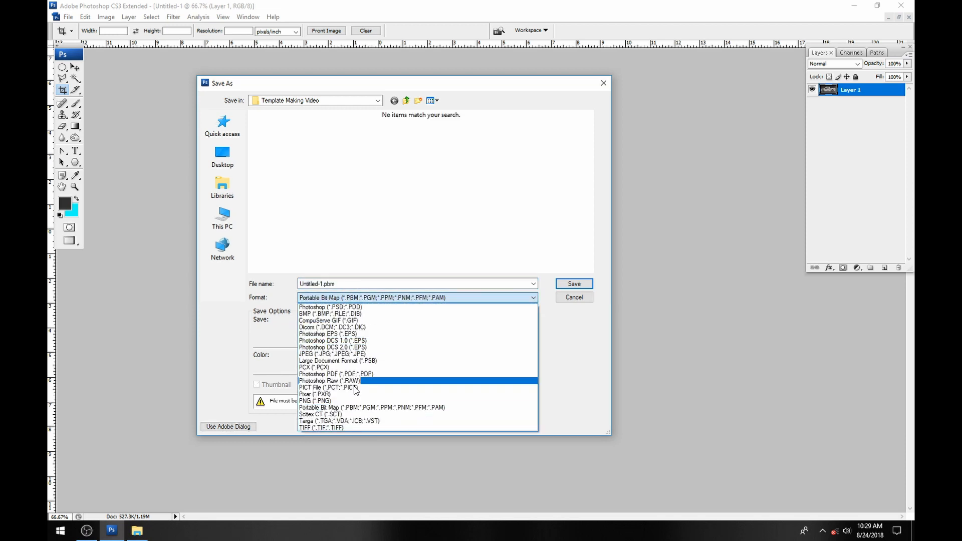
pyautogui.click(337, 401)
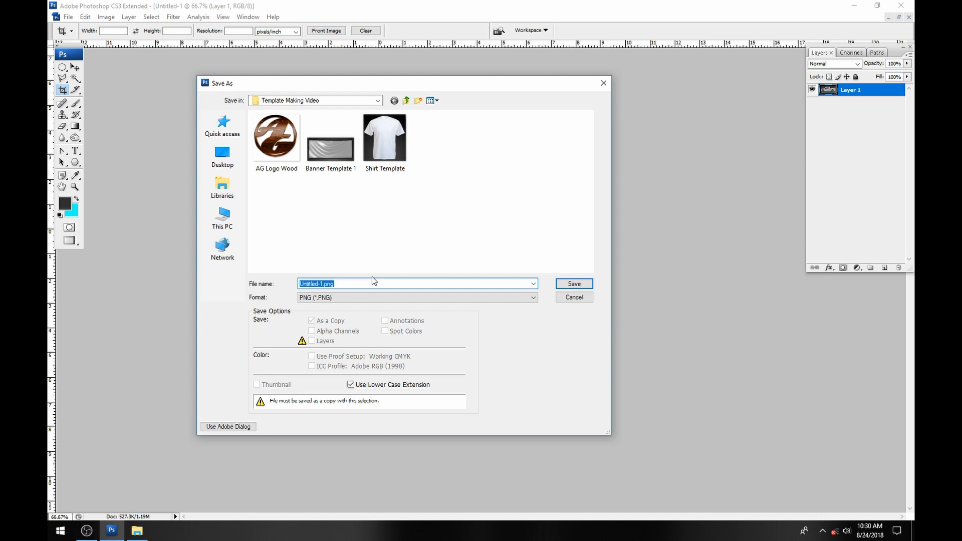
pyautogui.write('Ford Truck')
pyautogui.press('Return')
pyautogui.press('Return')
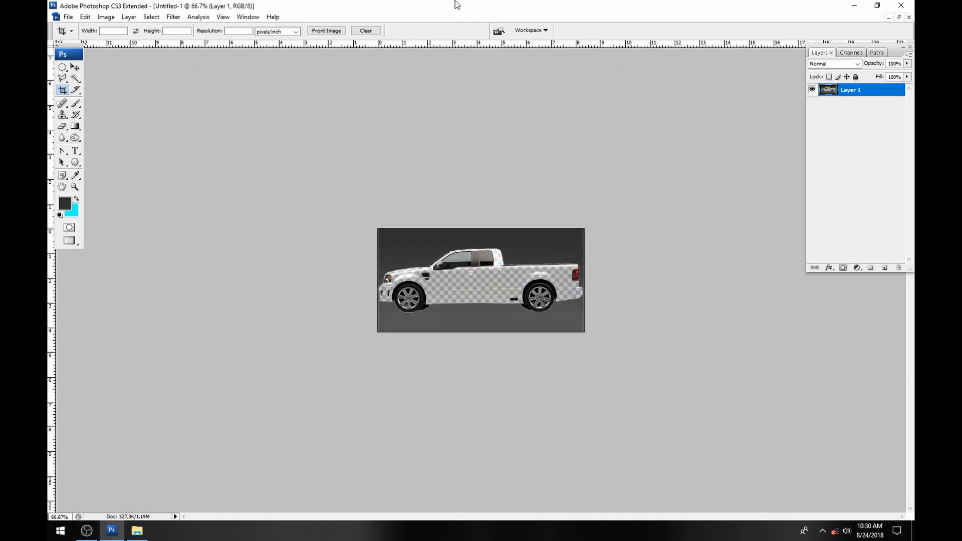
# - Add a new layer beneath Layer 1 and fill it with the cyan background color to test the transparent truck body
pyautogui.click(75, 187)
pyautogui.click(491, 300)
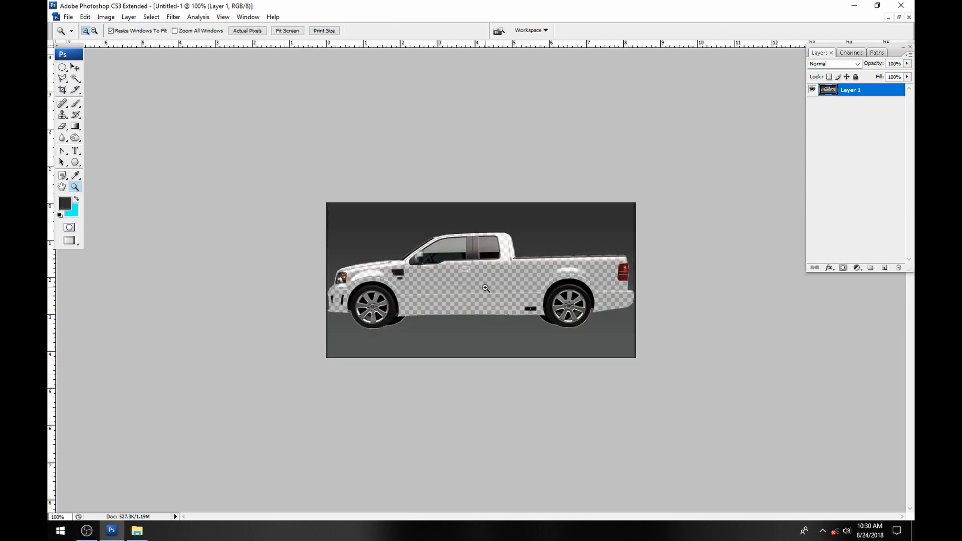
pyautogui.click(69, 516)
pyautogui.click(423, 370)
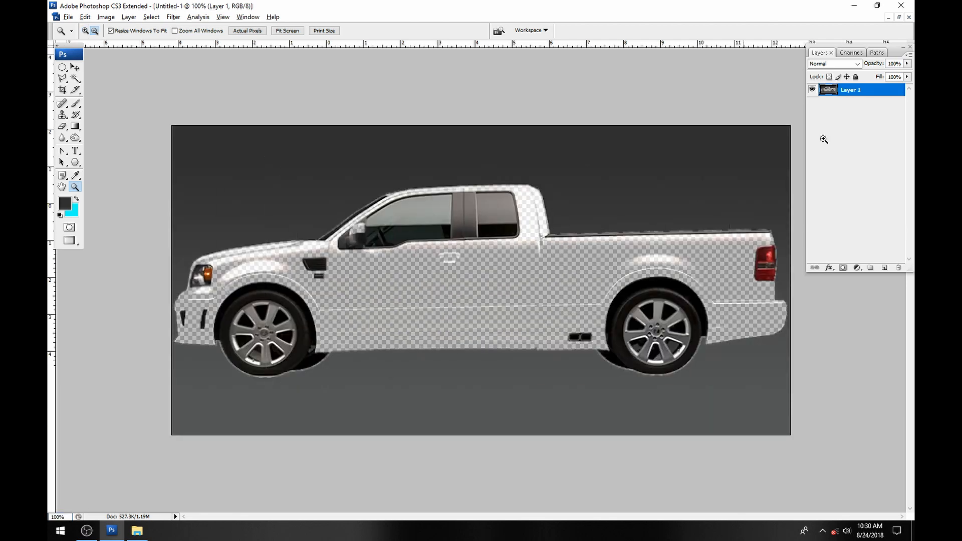
pyautogui.keyDown('alt'); pyautogui.click(741, 165); pyautogui.keyUp('alt')
pyautogui.click(884, 268)
pyautogui.moveTo(890, 84); pyautogui.dragTo(876, 127)
pyautogui.hotkey('ctrl', 'BackSpace')
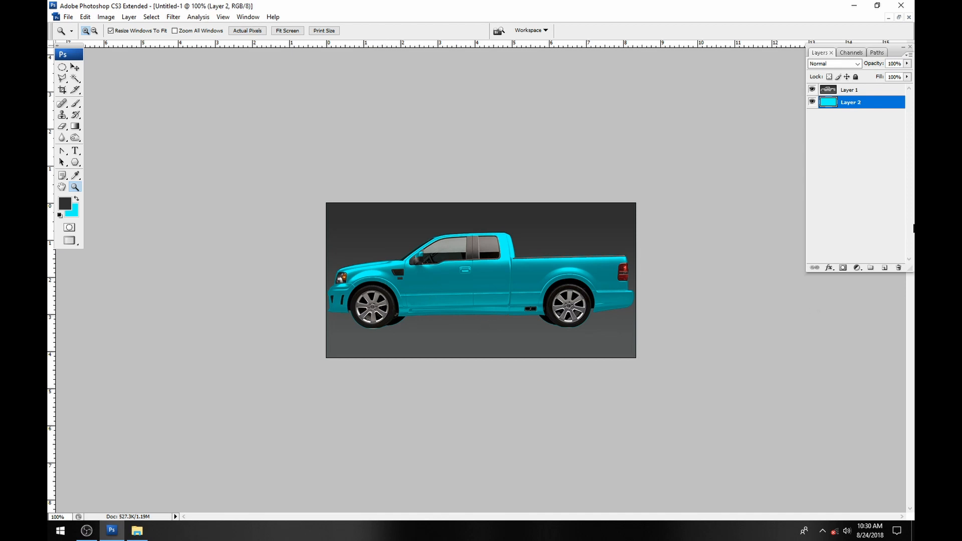
# - Delete the cyan test layer beneath the truck artwork
pyautogui.rightClick(859, 105)
pyautogui.click(848, 151)
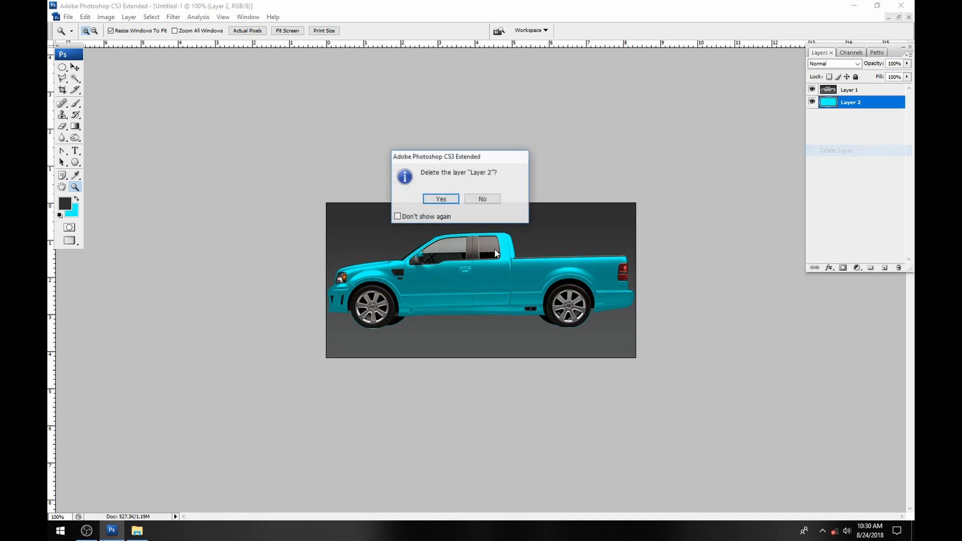
pyautogui.click(440, 199)
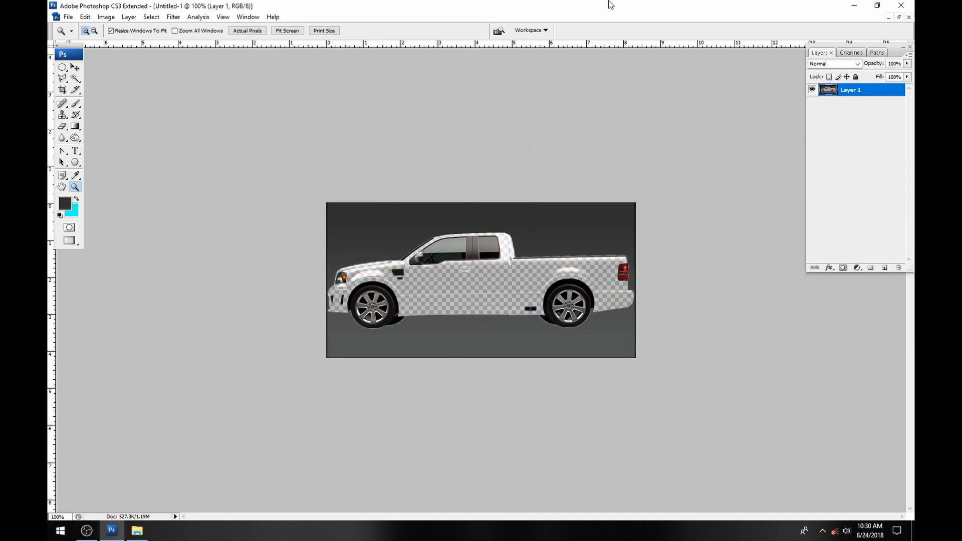